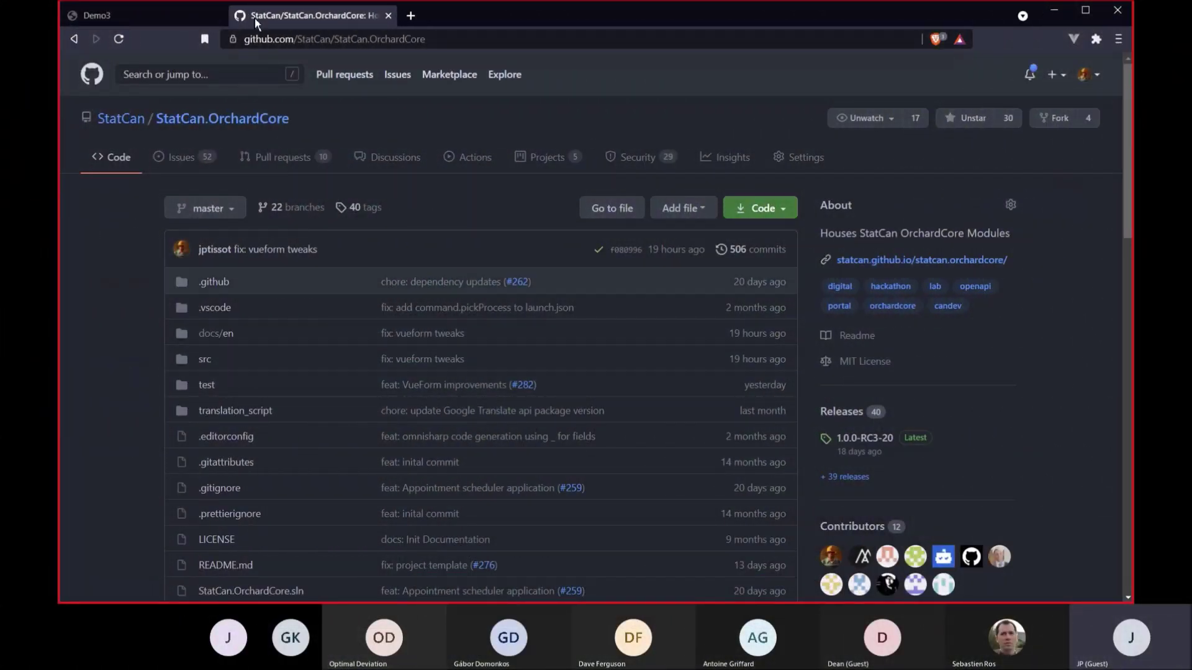
Browse to src/Apps in the StatCan.OrchardCore repo, then return to the Demo3 login page
left_click(205, 358)
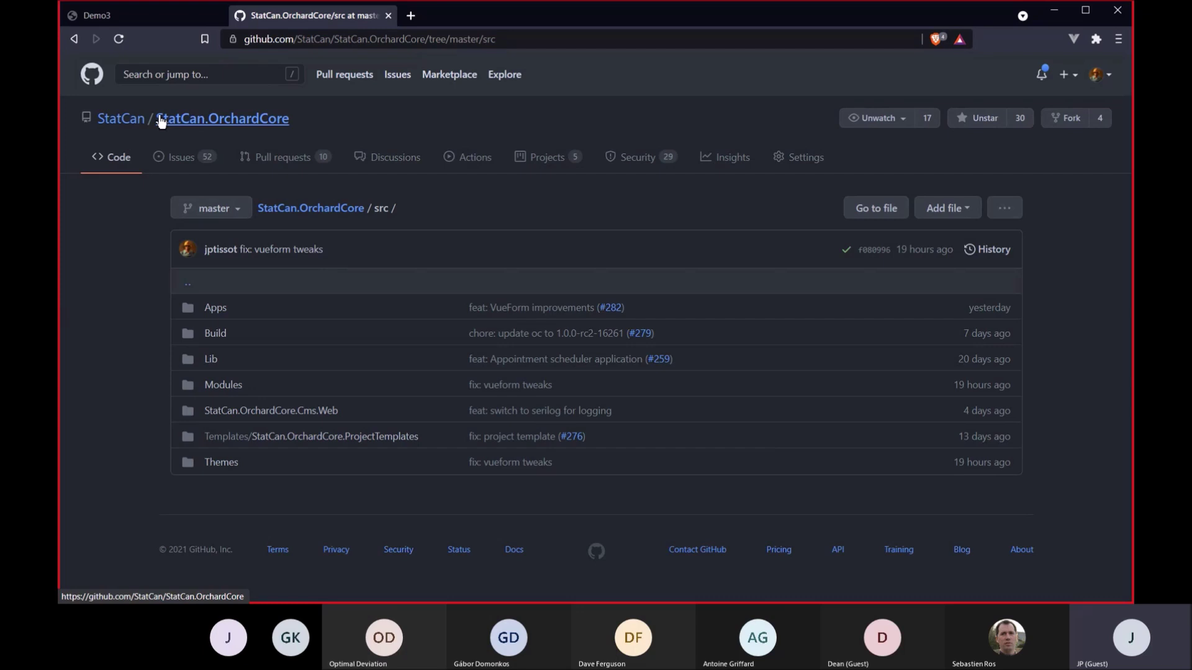
left_click(214, 308)
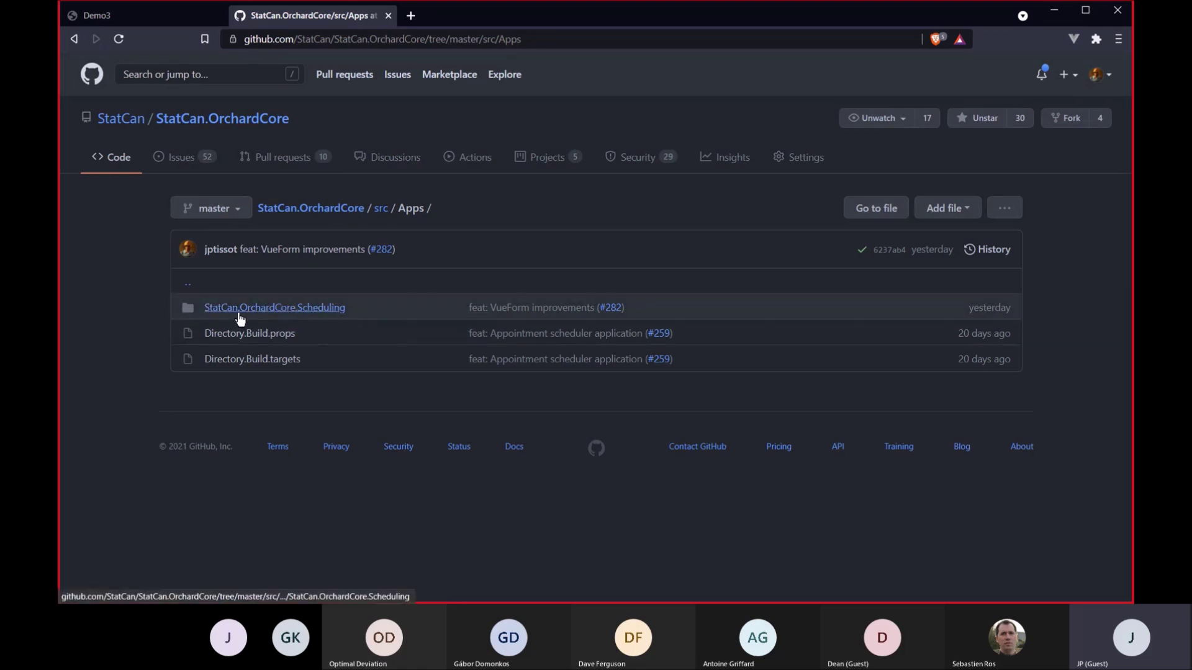
left_click(148, 23)
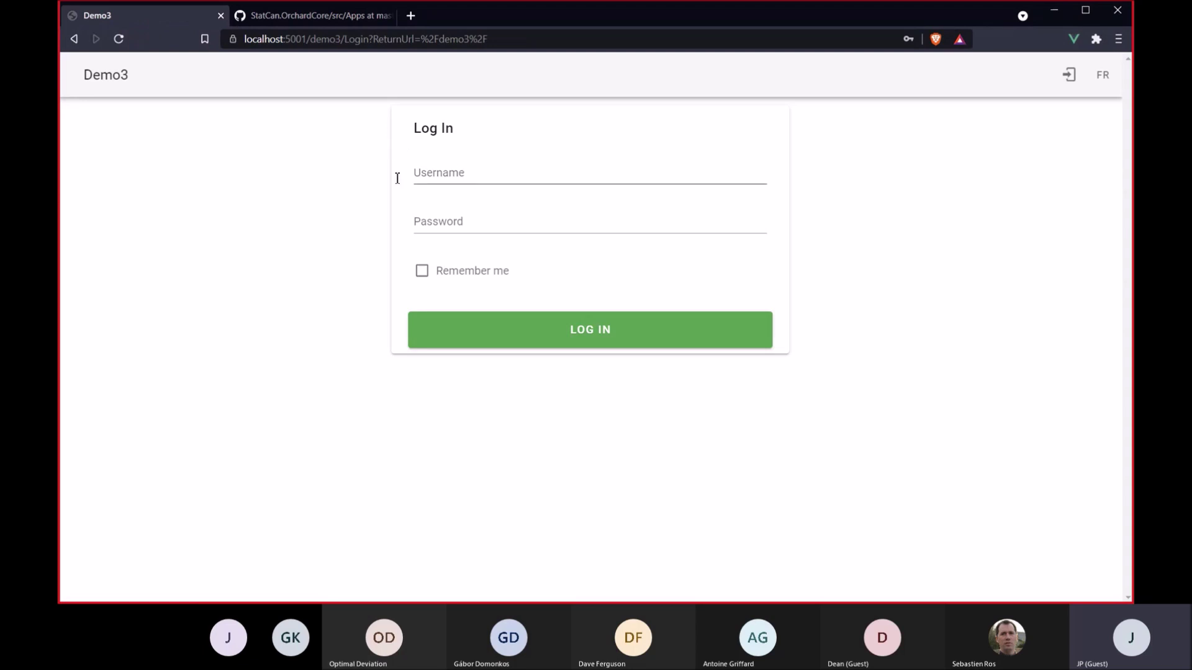
Log in with the saved admin credentials and show the Default calendar as a June 2021 month
left_click(475, 175)
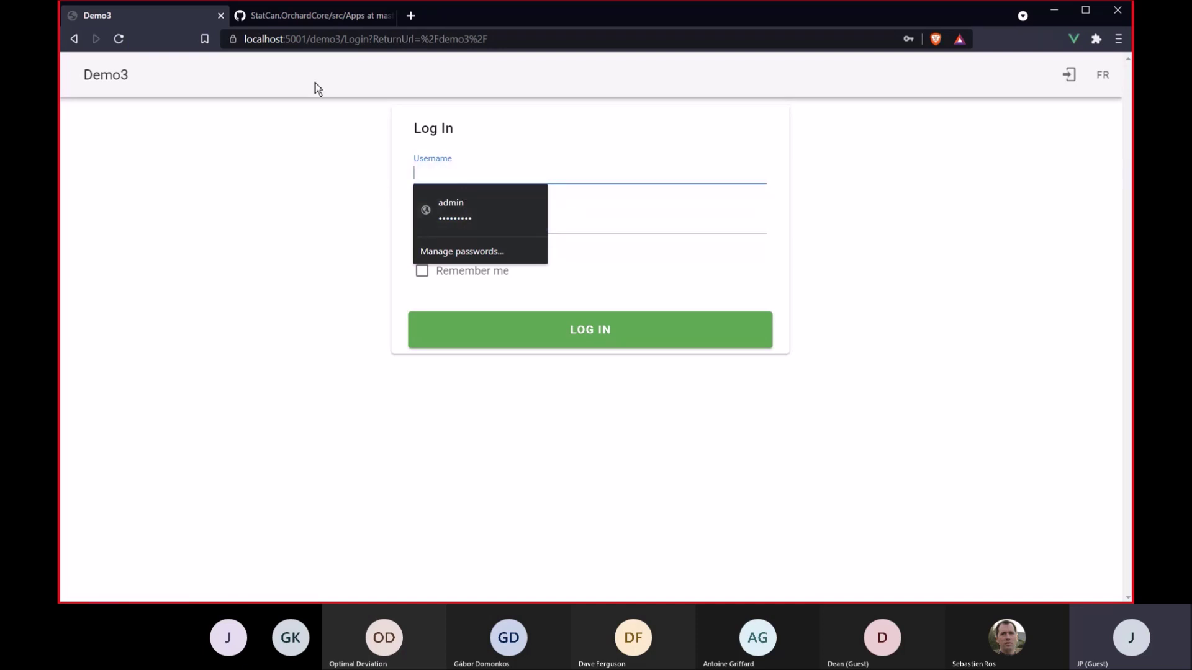
left_click(460, 207)
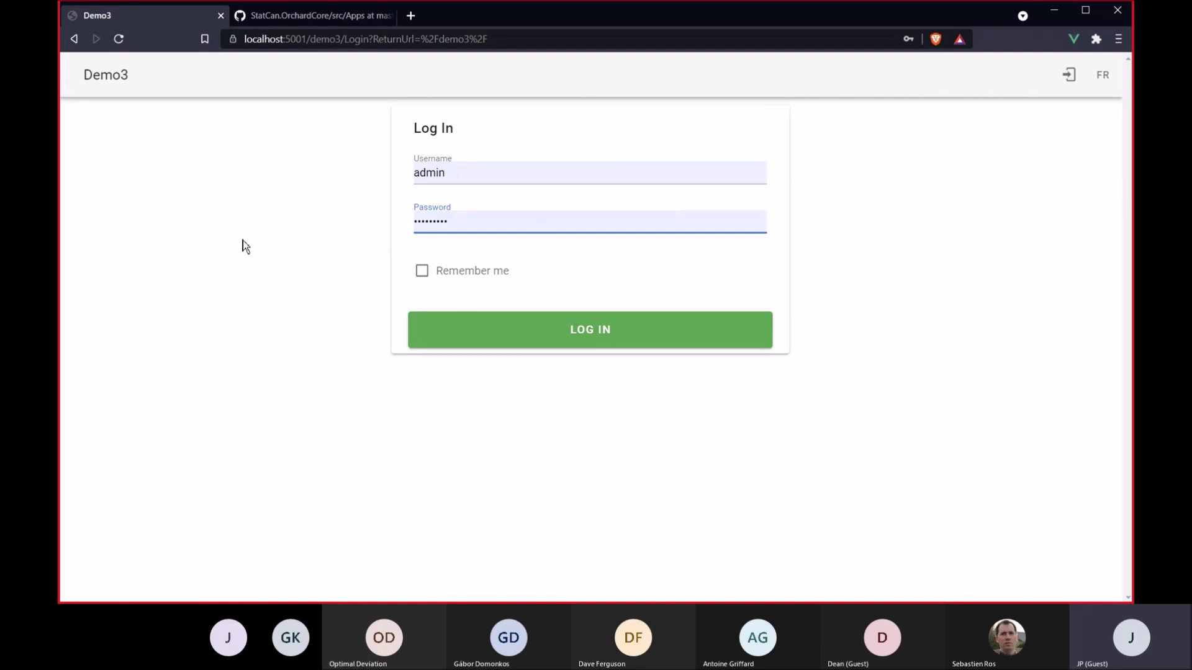
left_click(559, 332)
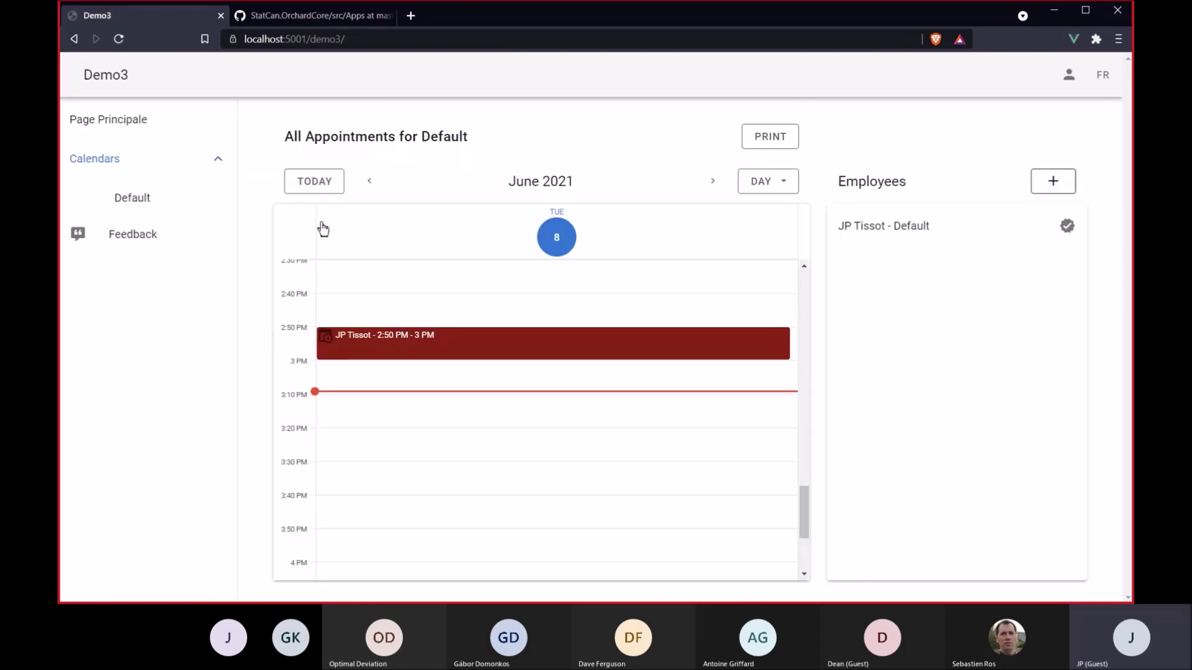
left_click(783, 188)
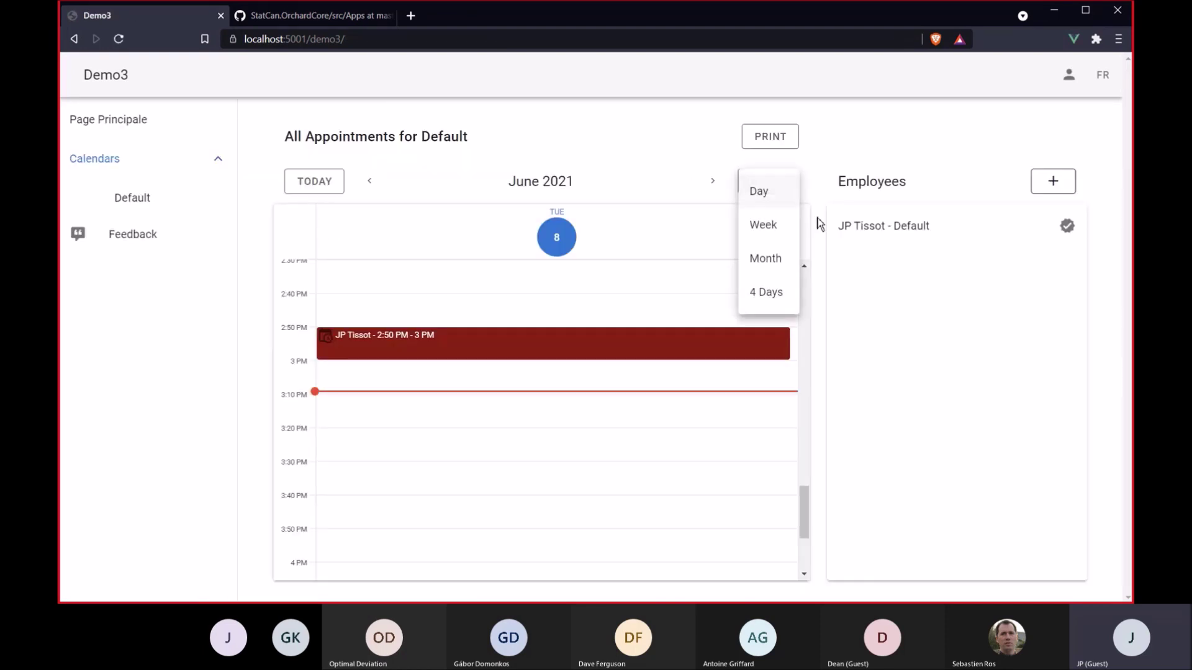
left_click(765, 262)
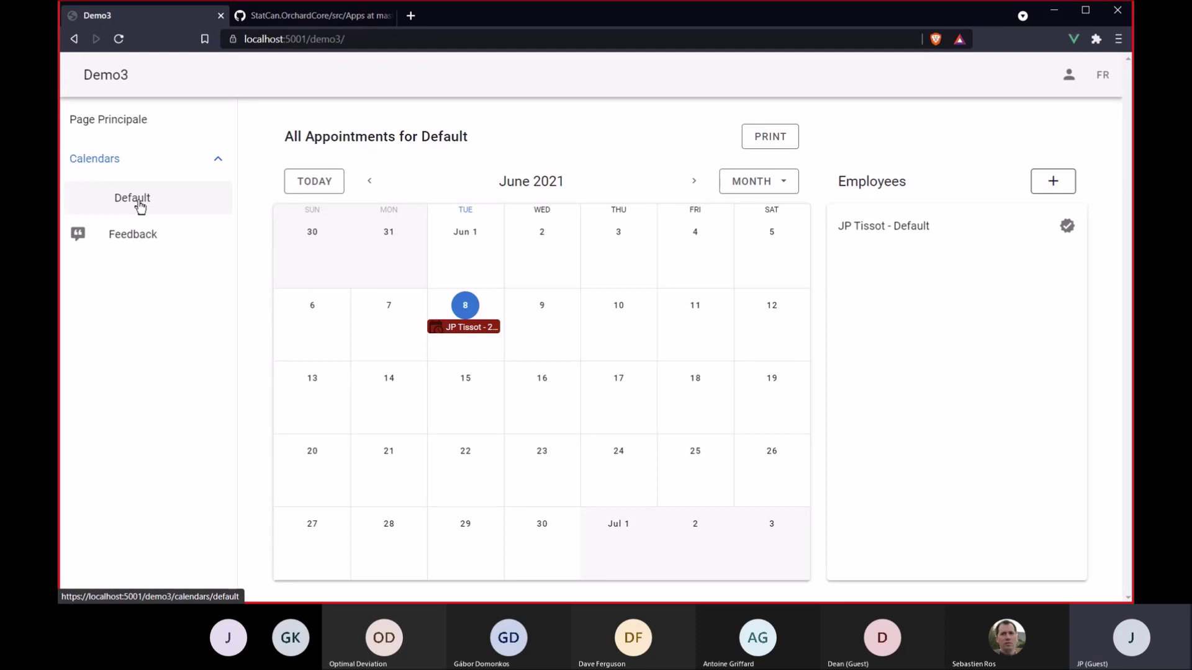
left_click(543, 308)
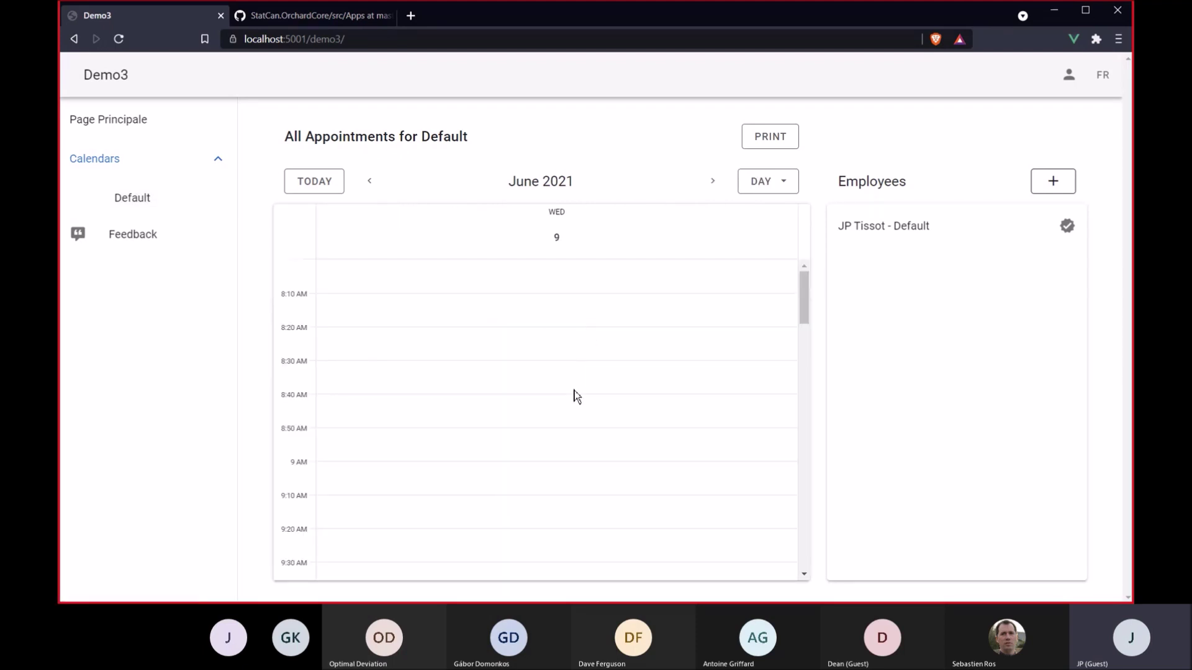
left_click_drag(803, 298, 798, 399)
left_click(453, 308)
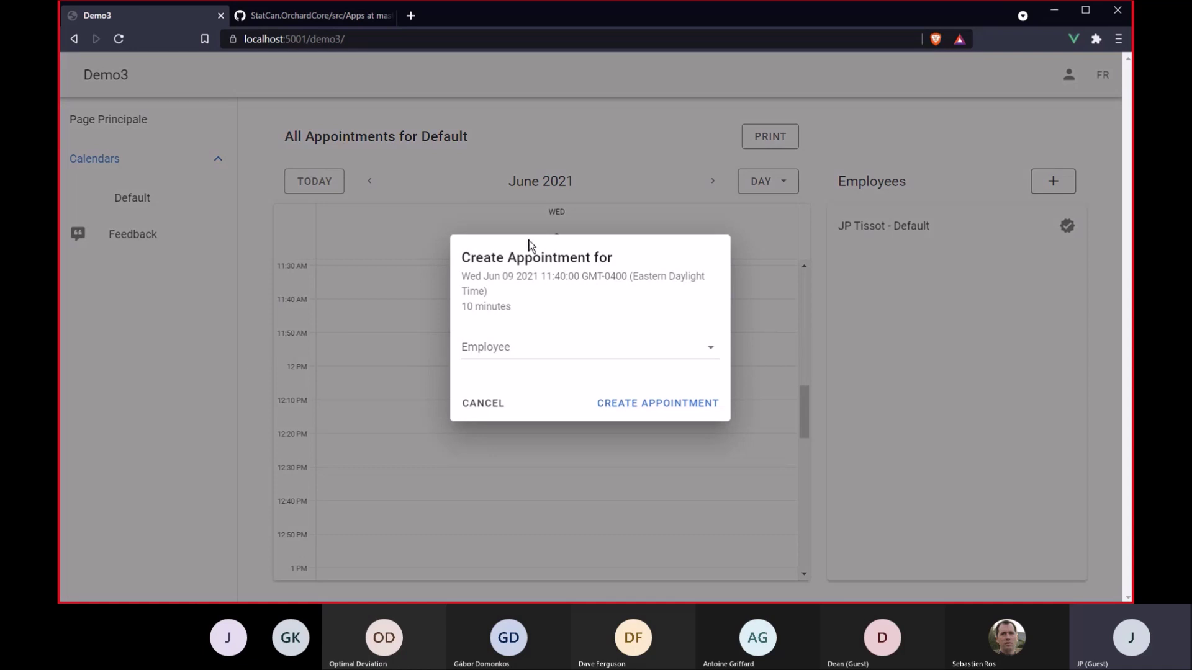
left_click(551, 346)
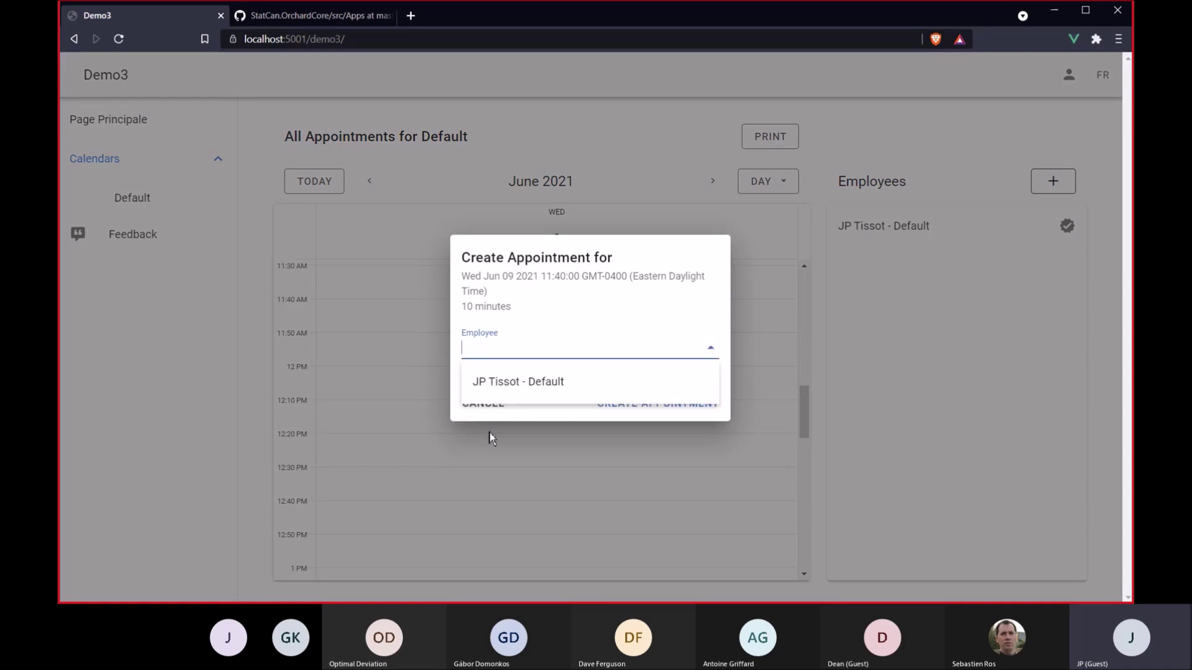
left_click(521, 382)
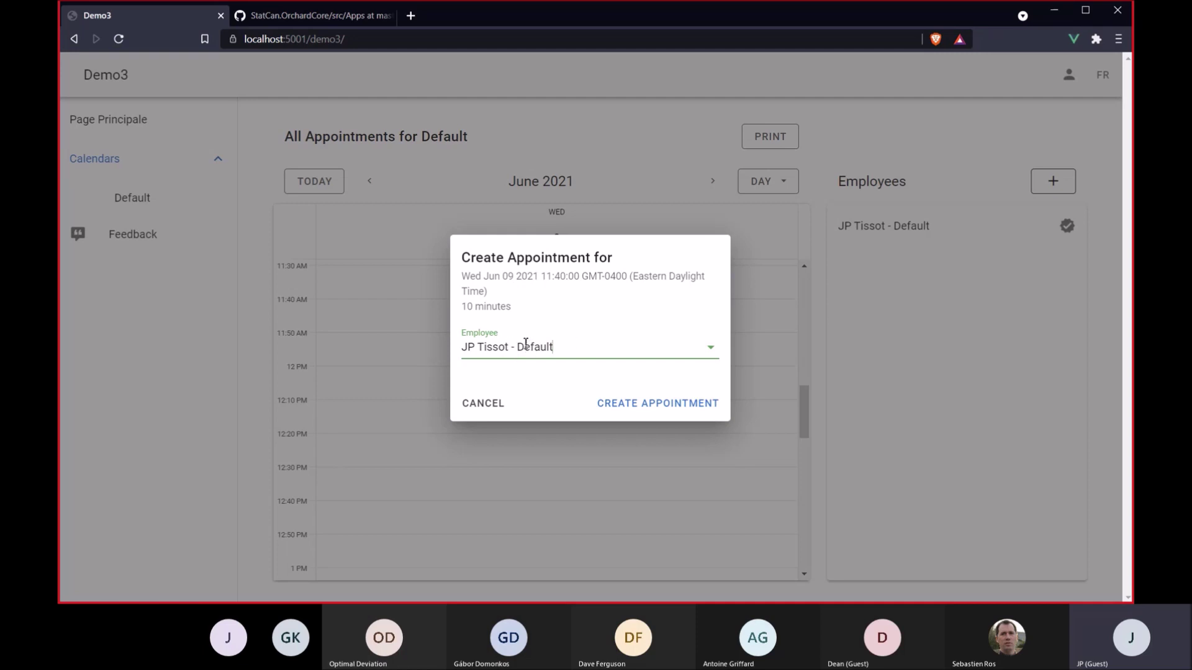
left_click(668, 410)
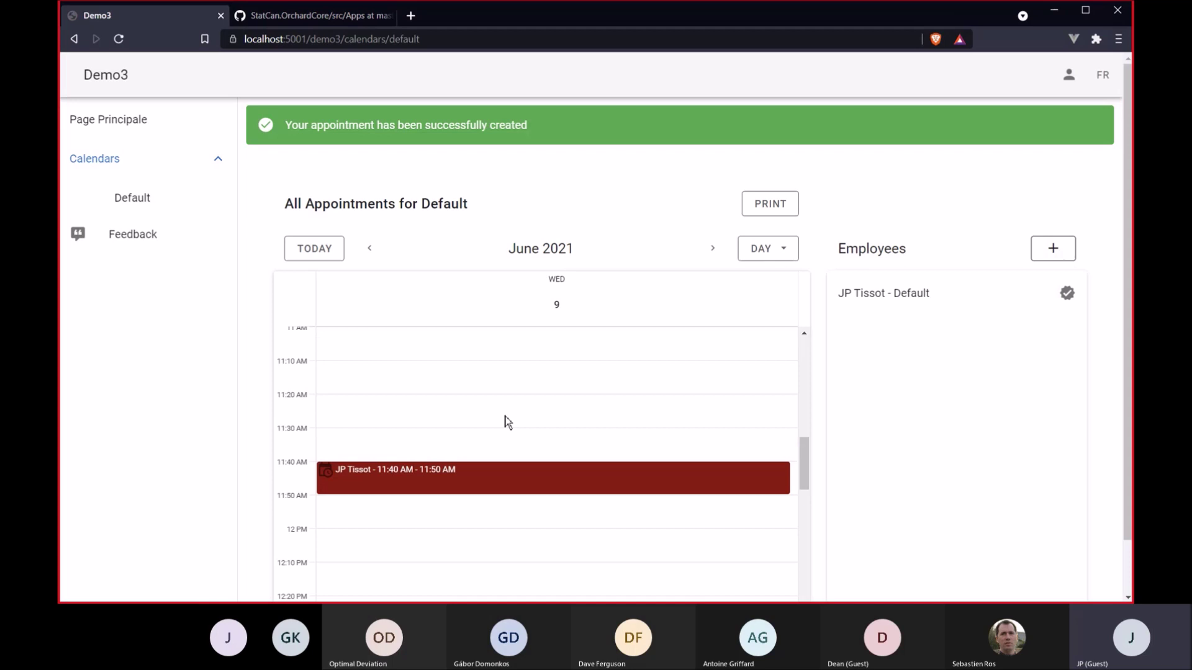
left_click(471, 484)
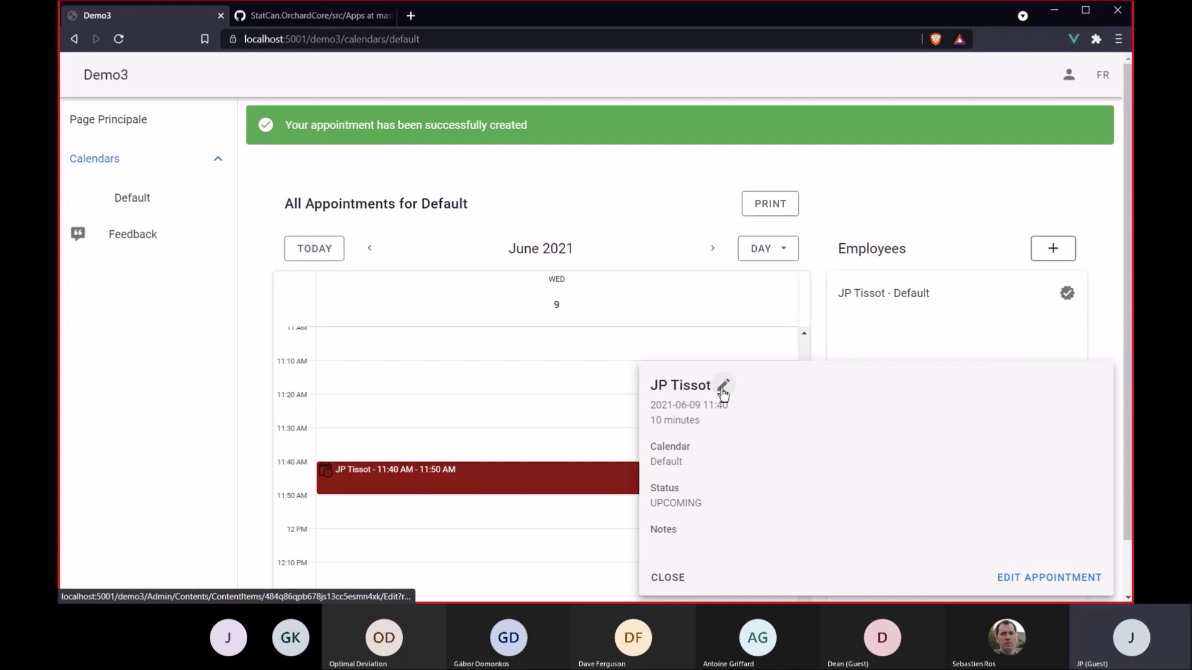
left_click(1049, 577)
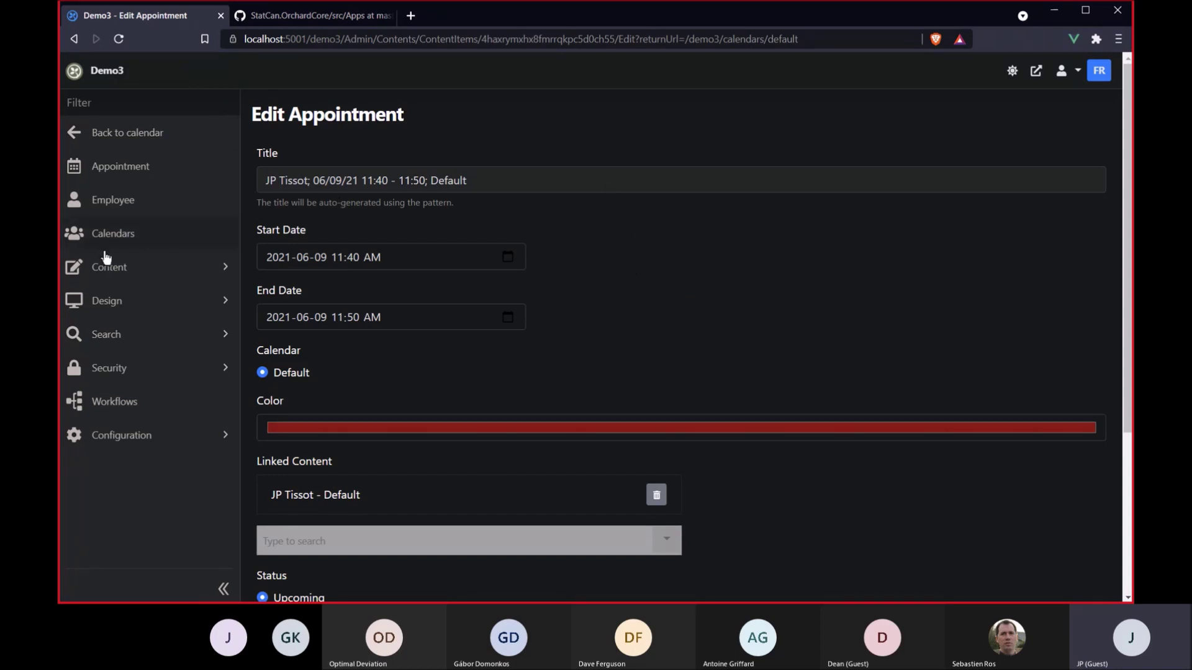
Add a Demo1 appointment calendar with a pinkish-red colour and publish it
left_click(118, 235)
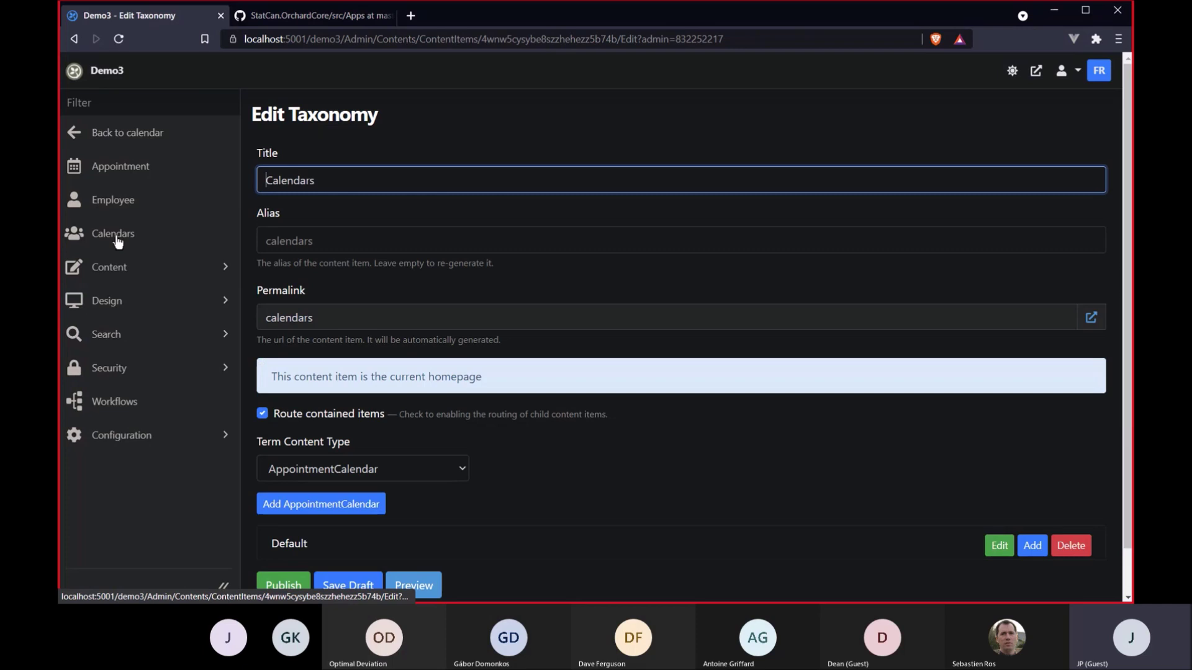
scroll(605, 541, "down", 1)
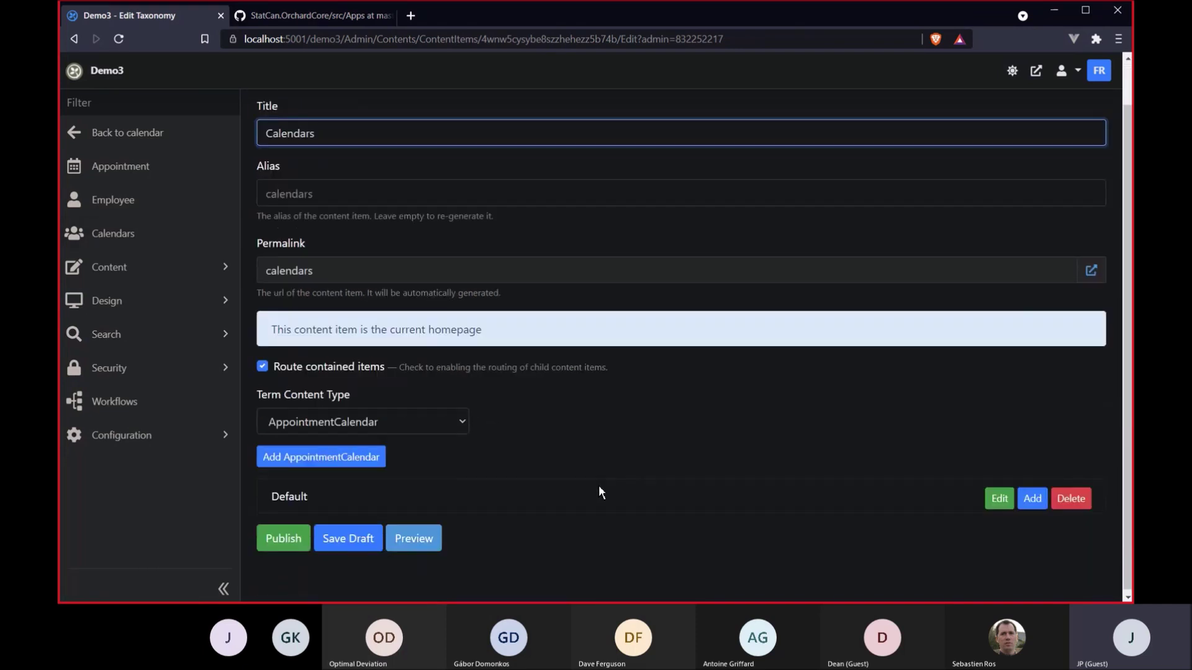
left_click(321, 455)
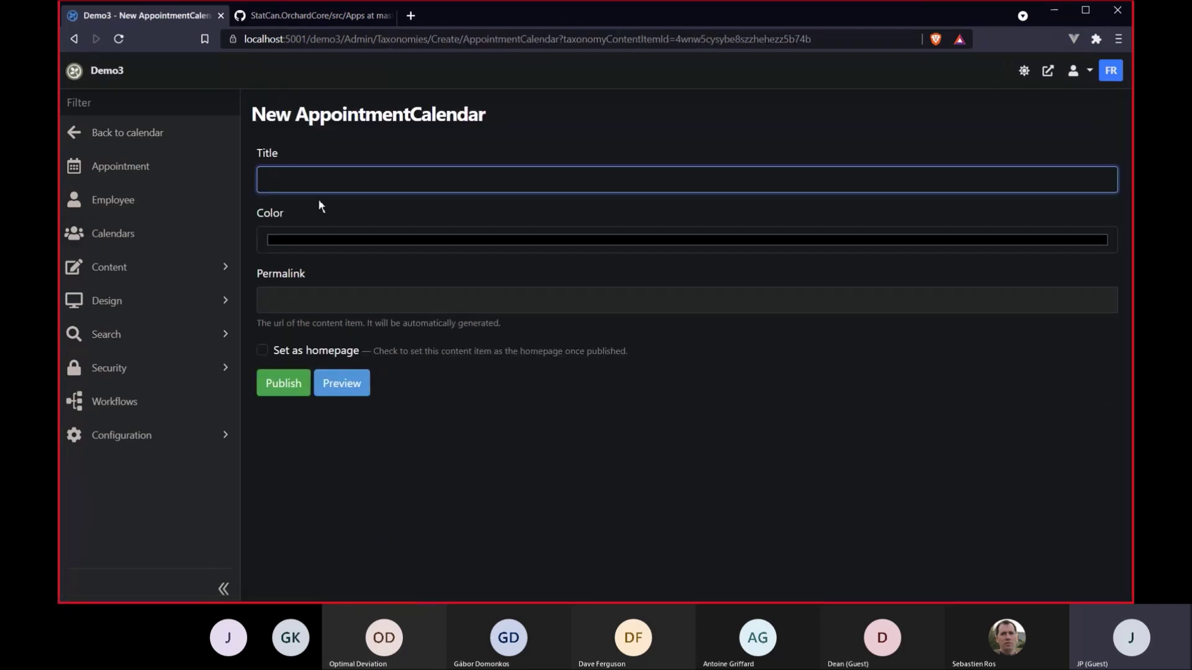
type("Demo1")
left_click(342, 240)
left_click_drag(365, 353, 316, 297)
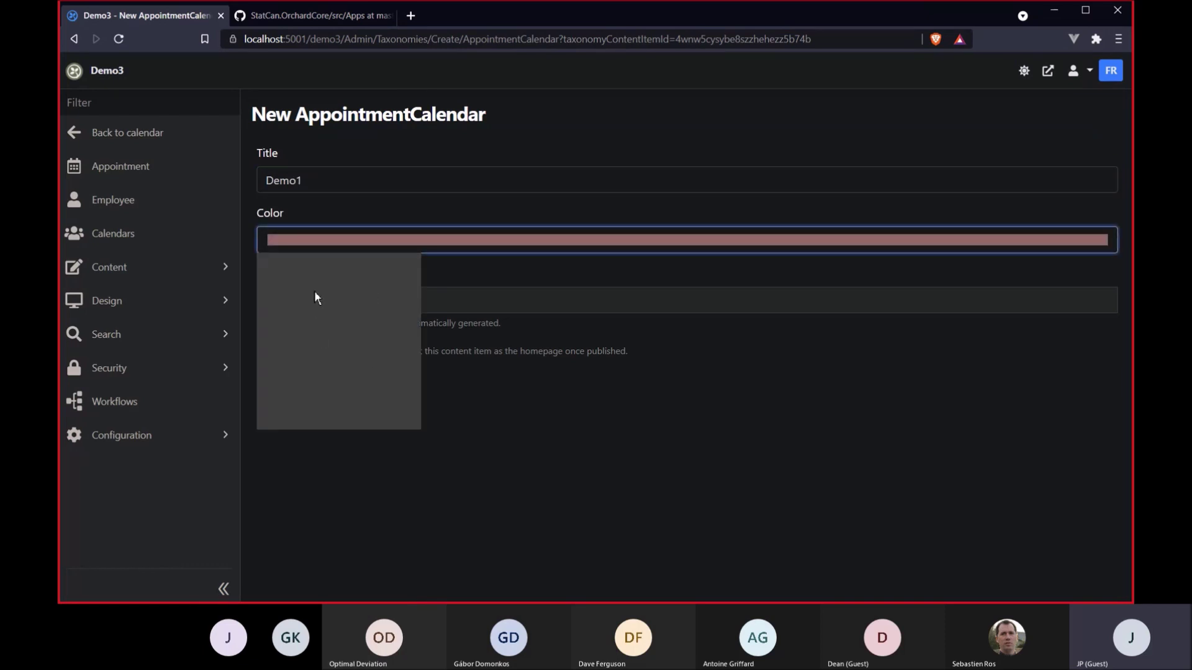
left_click(316, 296)
Nest Demo1 under Default, publish the Calendars taxonomy, and open the public site
left_click(282, 382)
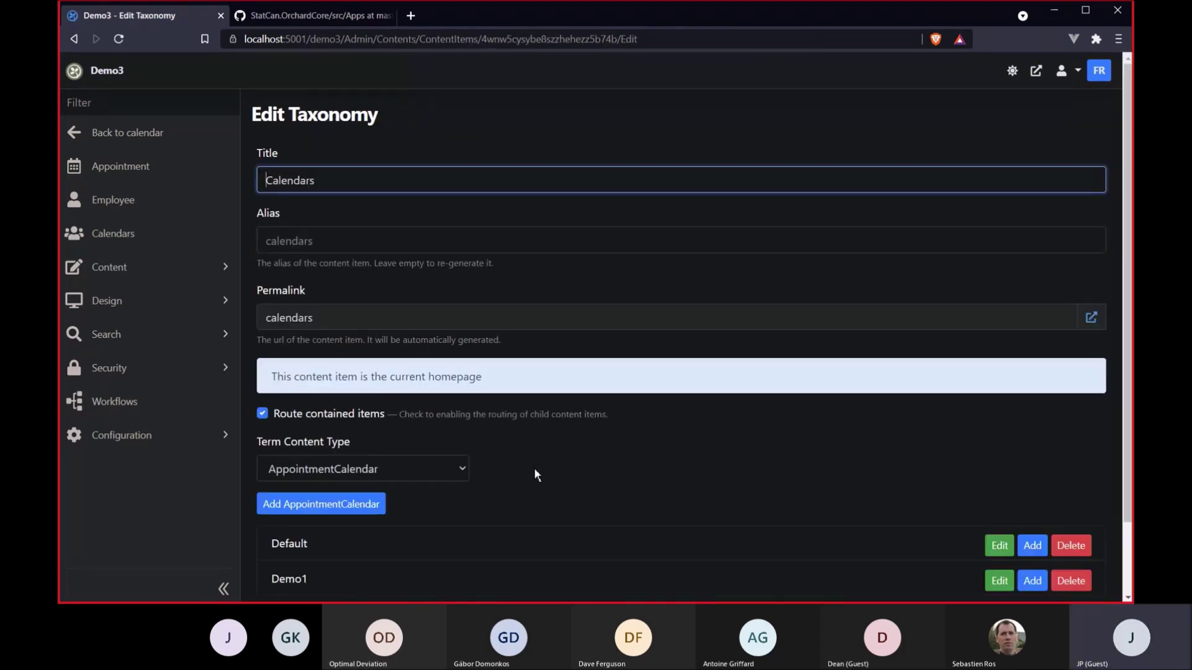
scroll(534, 475, "down", 2)
left_click_drag(289, 529, 317, 530)
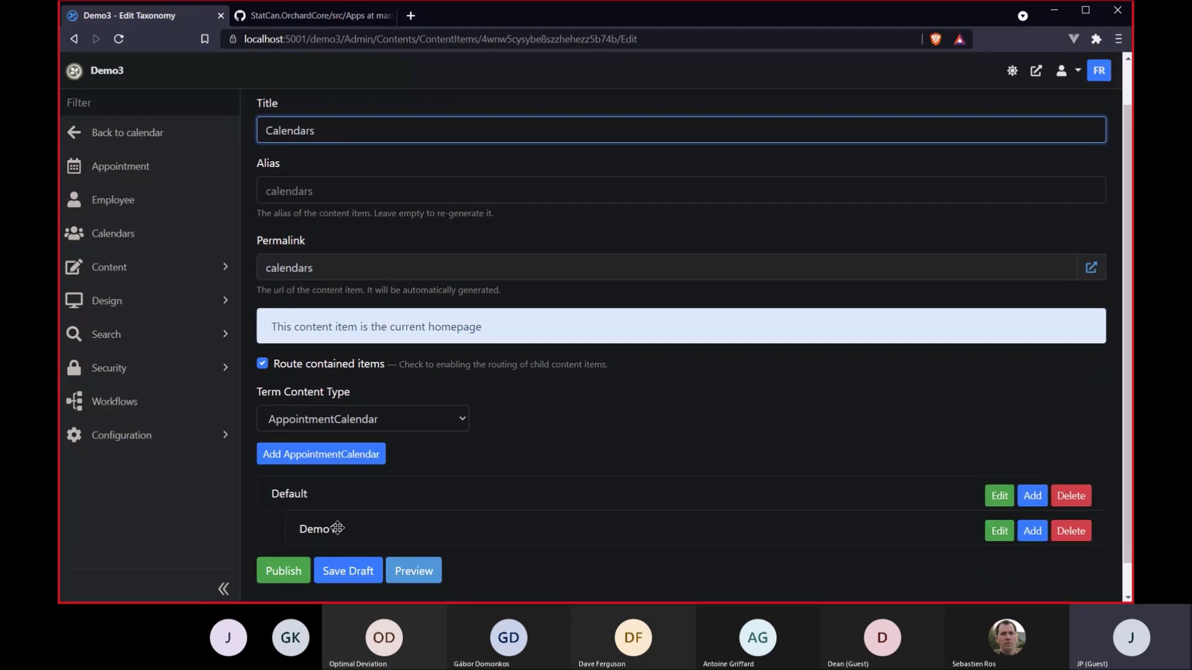
left_click(280, 572)
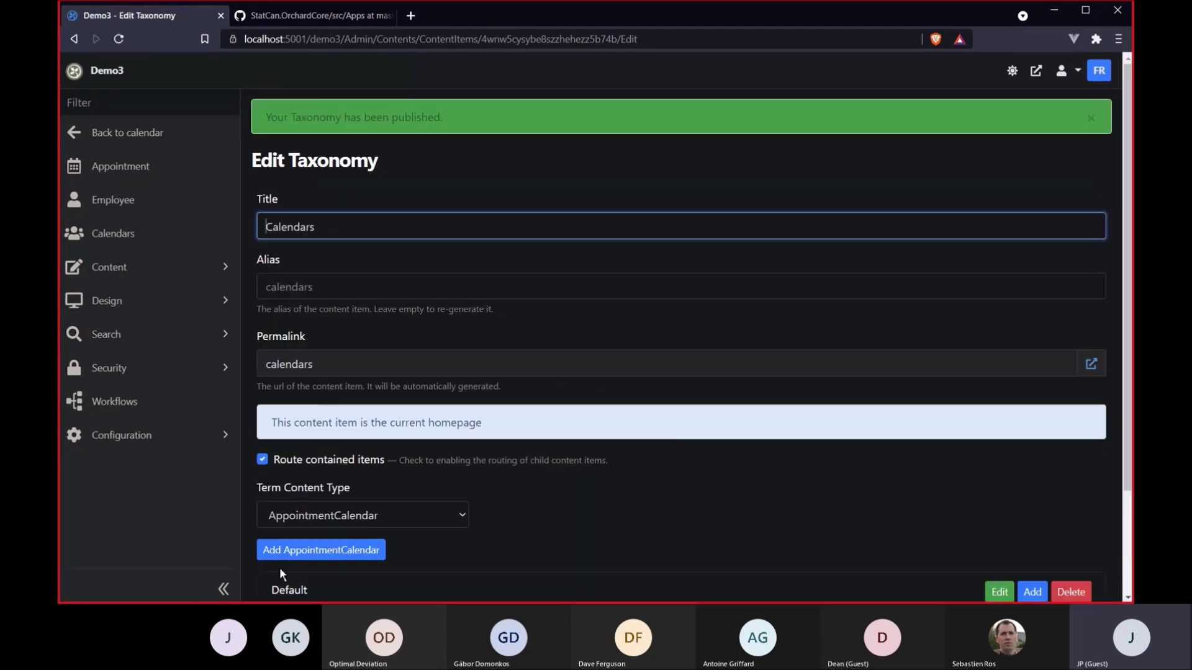
left_click(1036, 71)
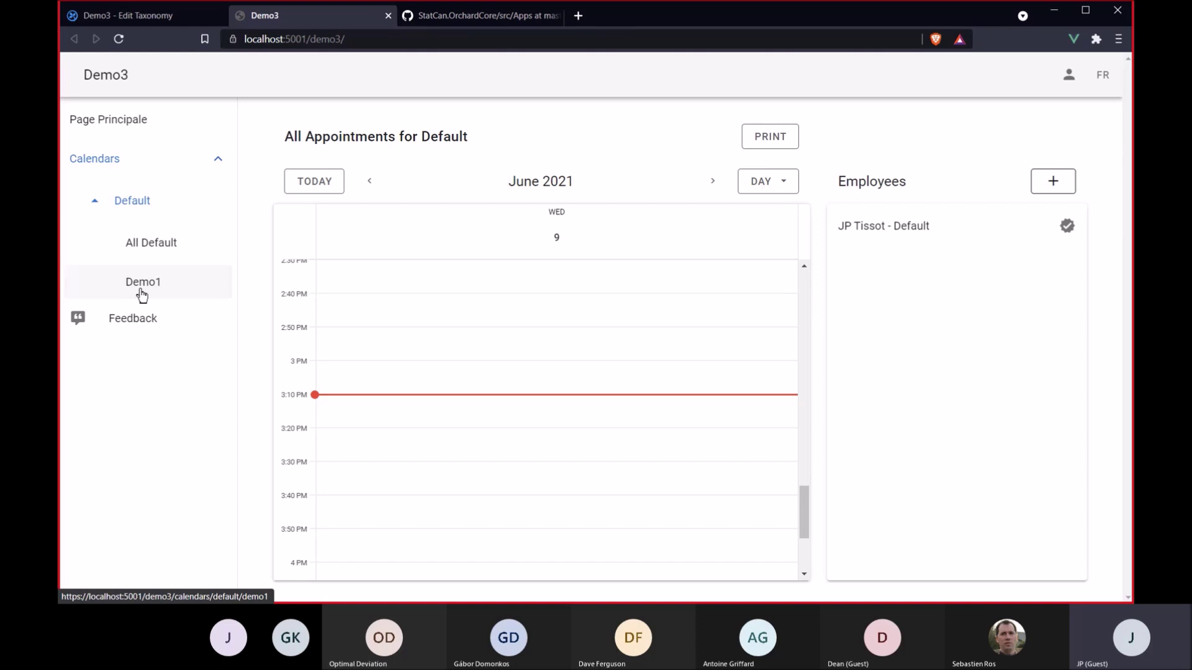
left_click(143, 281)
left_click(152, 242)
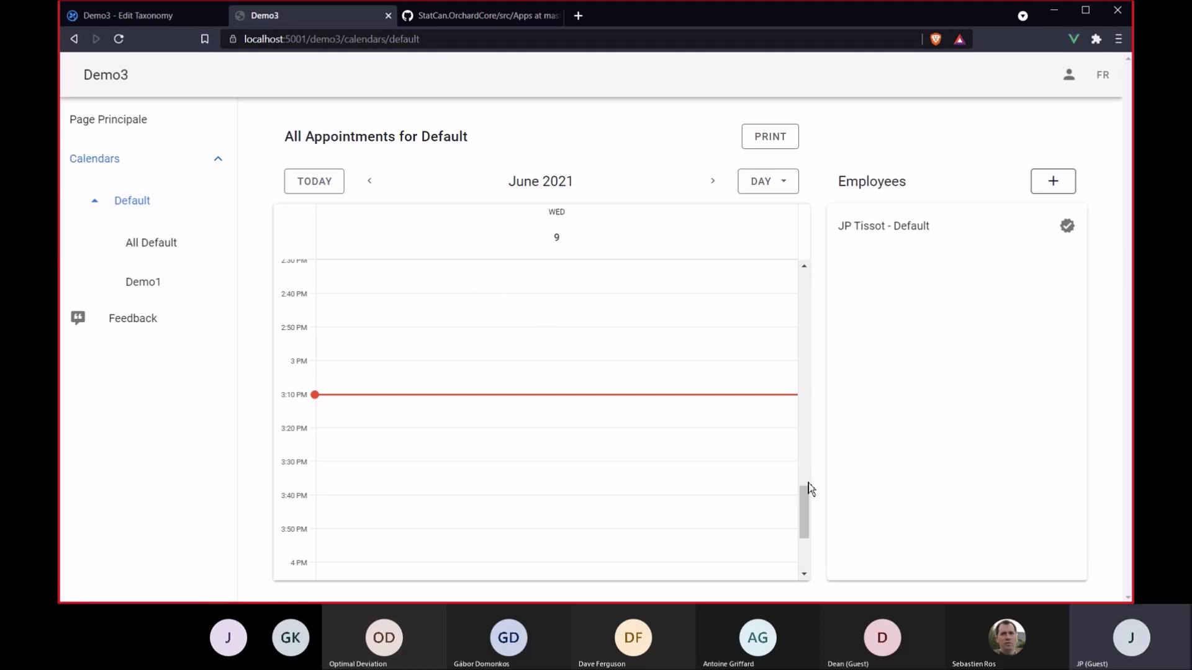
mouse_move(805, 512)
left_mouse_down()
mouse_move(818, 480)
mouse_move(816, 511)
left_mouse_up()
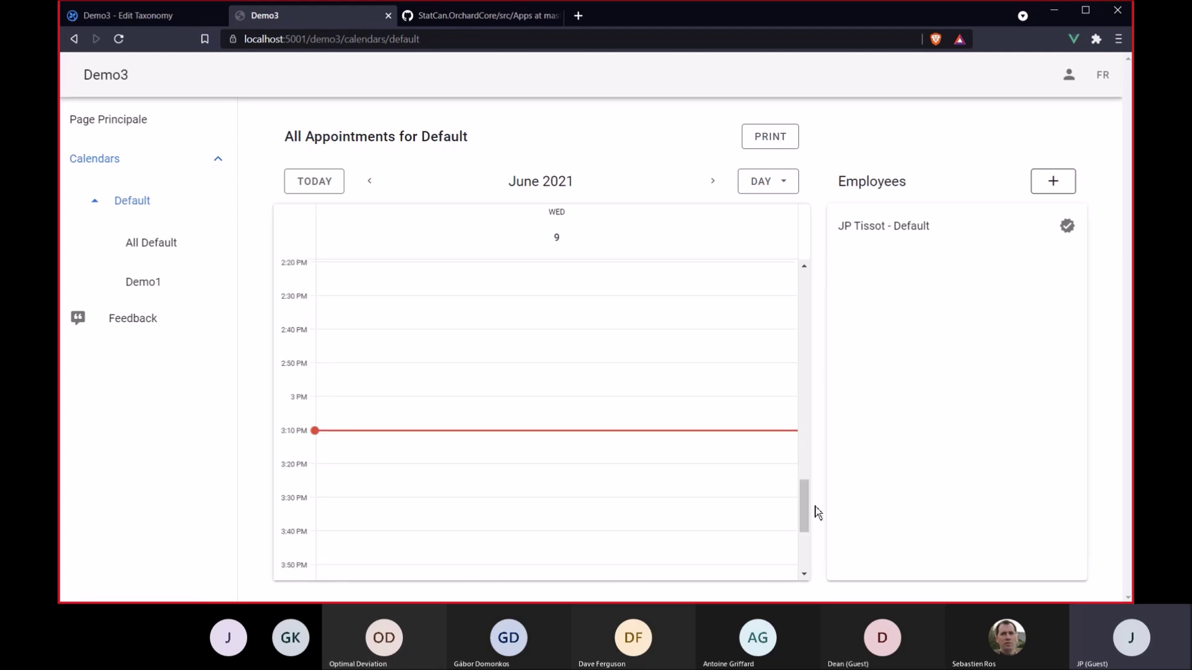
left_click(401, 390)
left_click(582, 347)
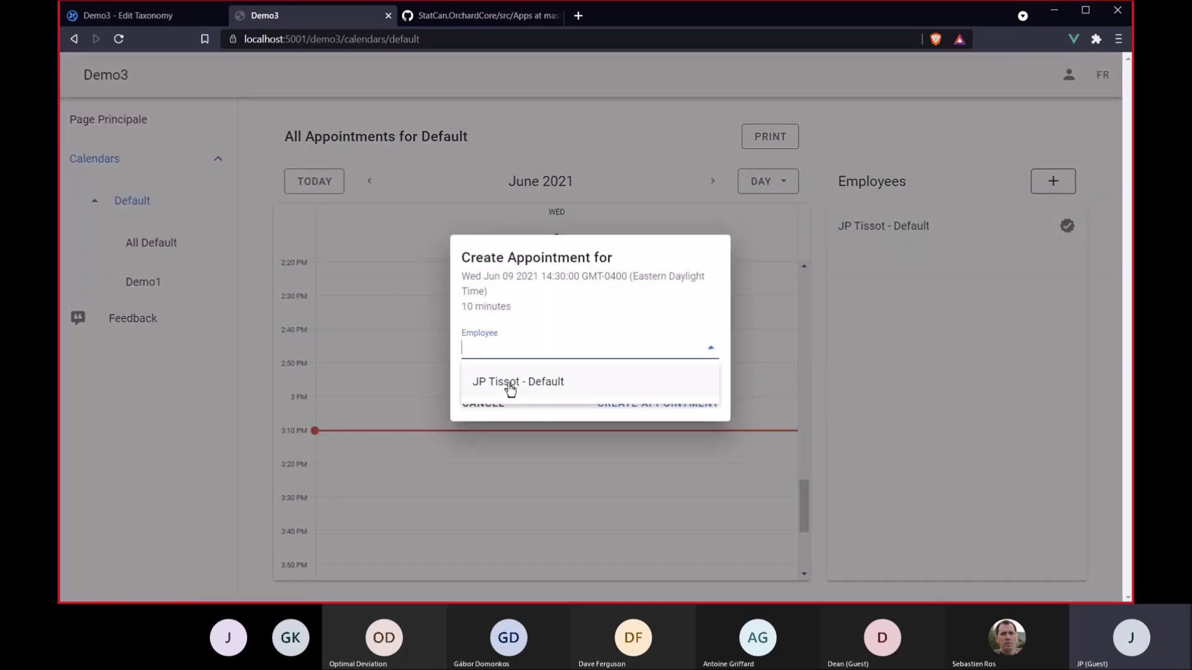
left_click(510, 379)
left_click(663, 406)
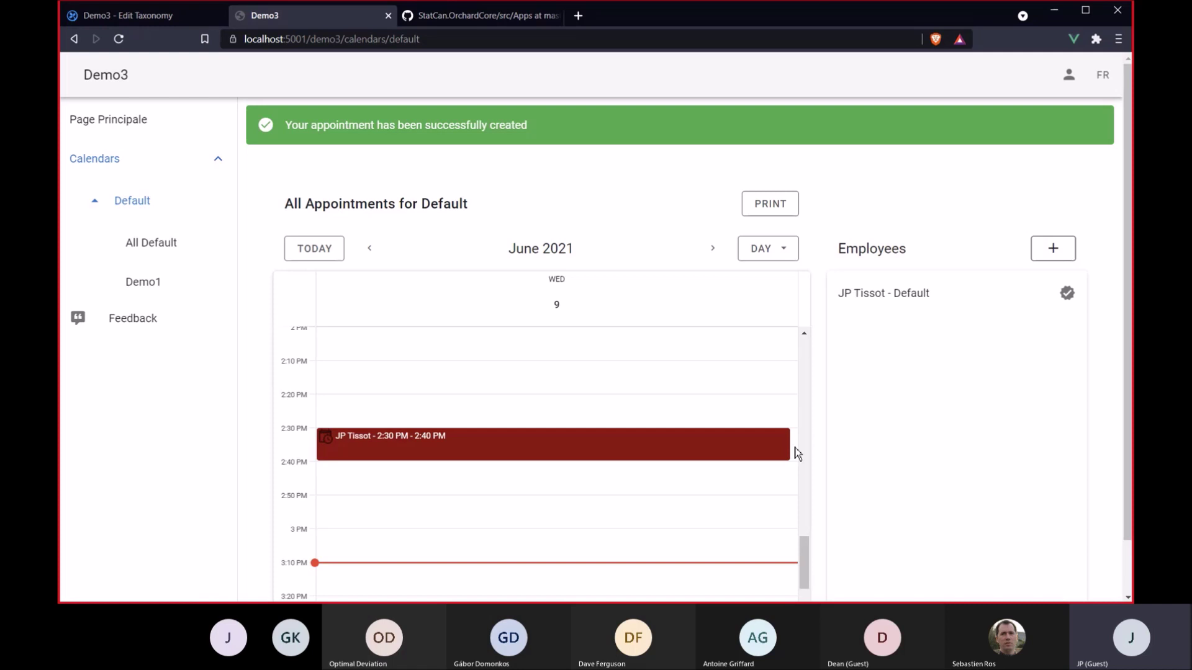
left_click(796, 452)
left_click(583, 346)
left_click(518, 386)
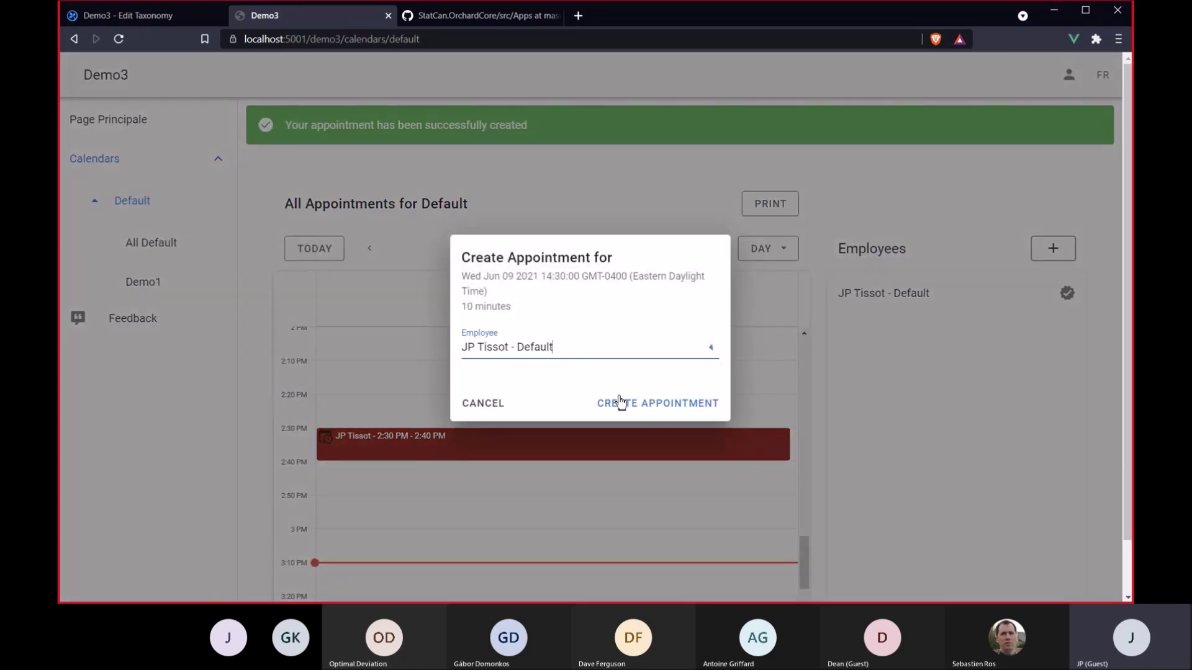
left_click(658, 403)
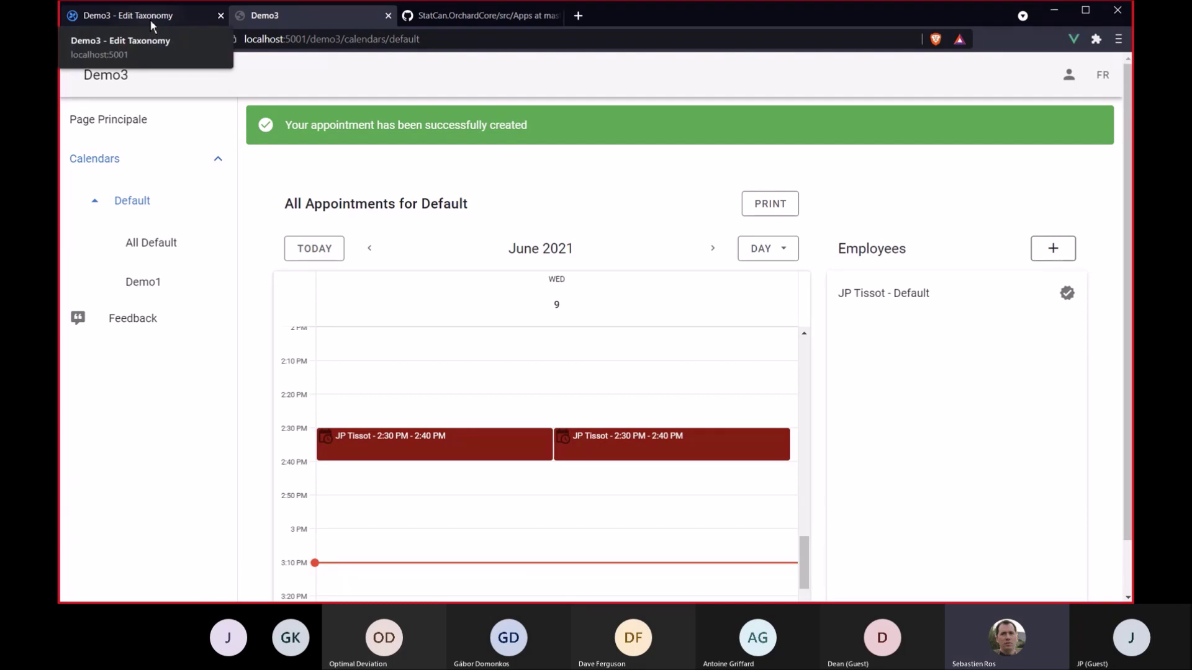
Return to the Calendars taxonomy editor and save it with Ctrl+S
left_click(150, 20)
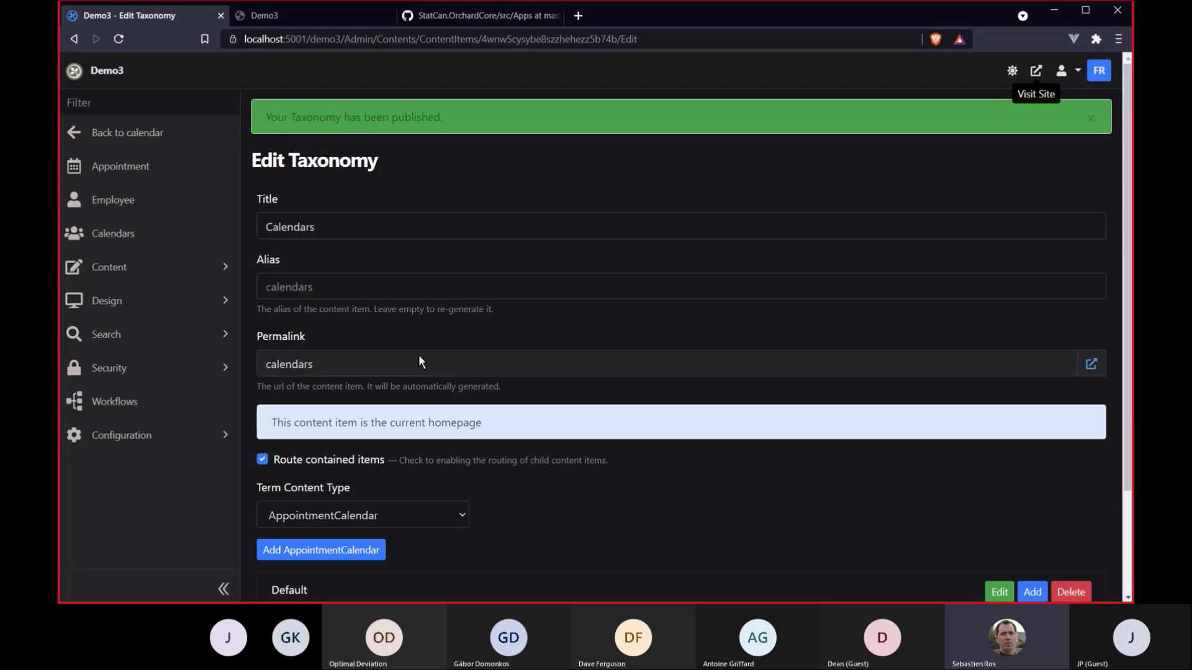
scroll(418, 355, "down", 2)
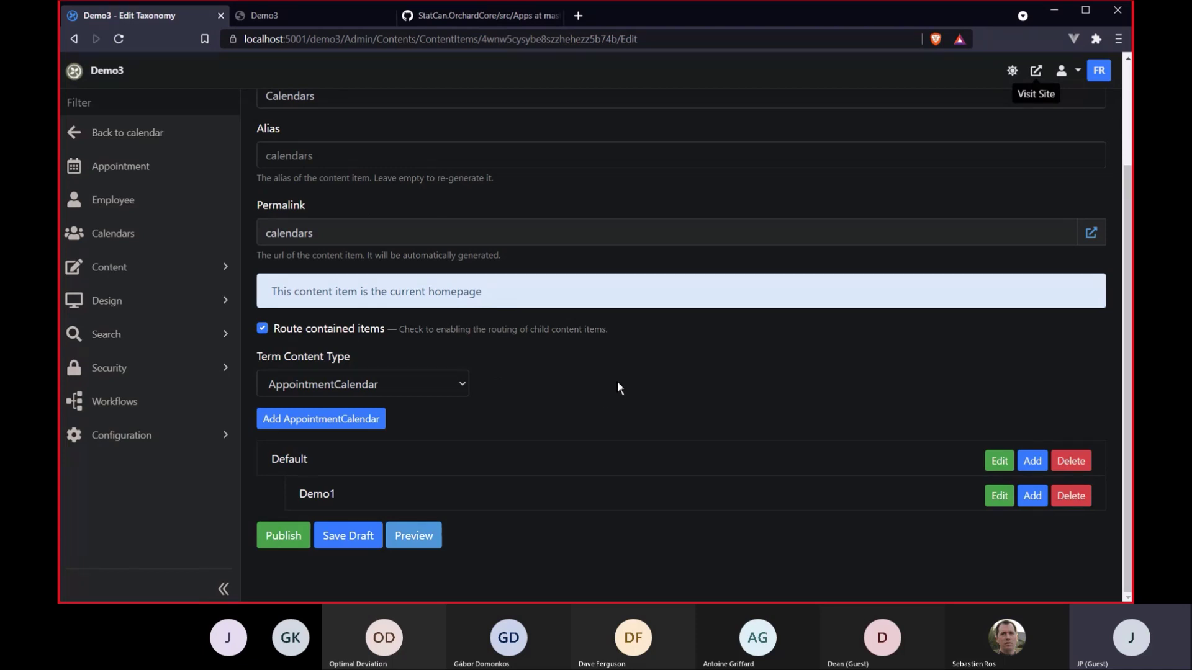
key("ctrl+s")
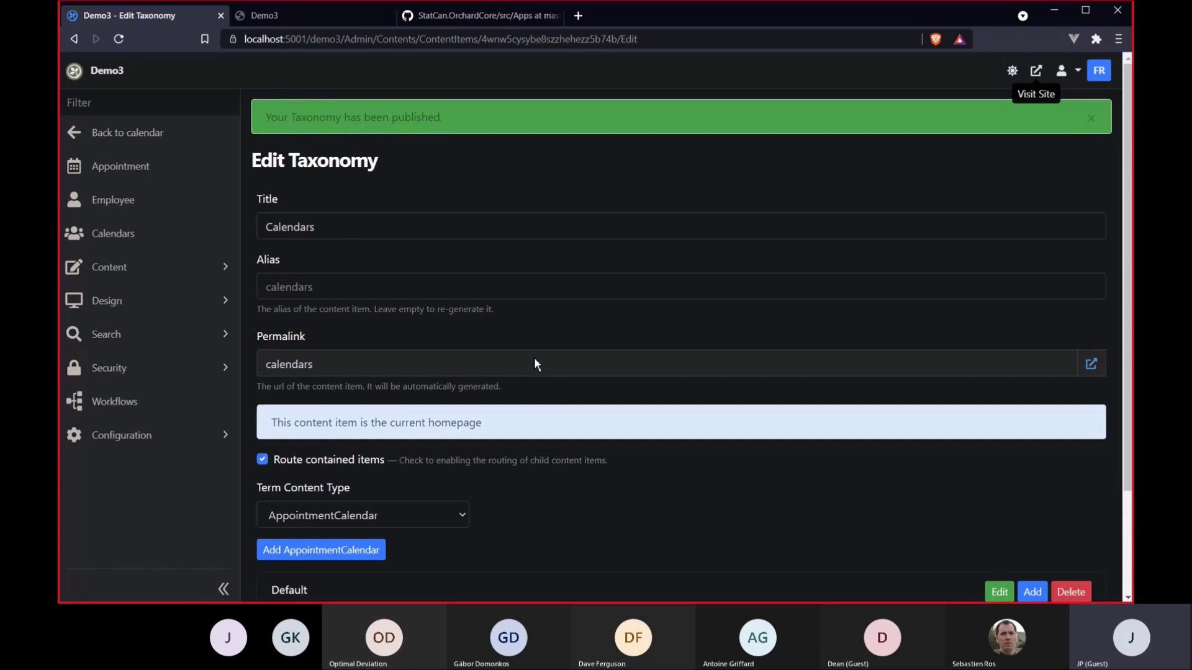
scroll(534, 358, "down", 2)
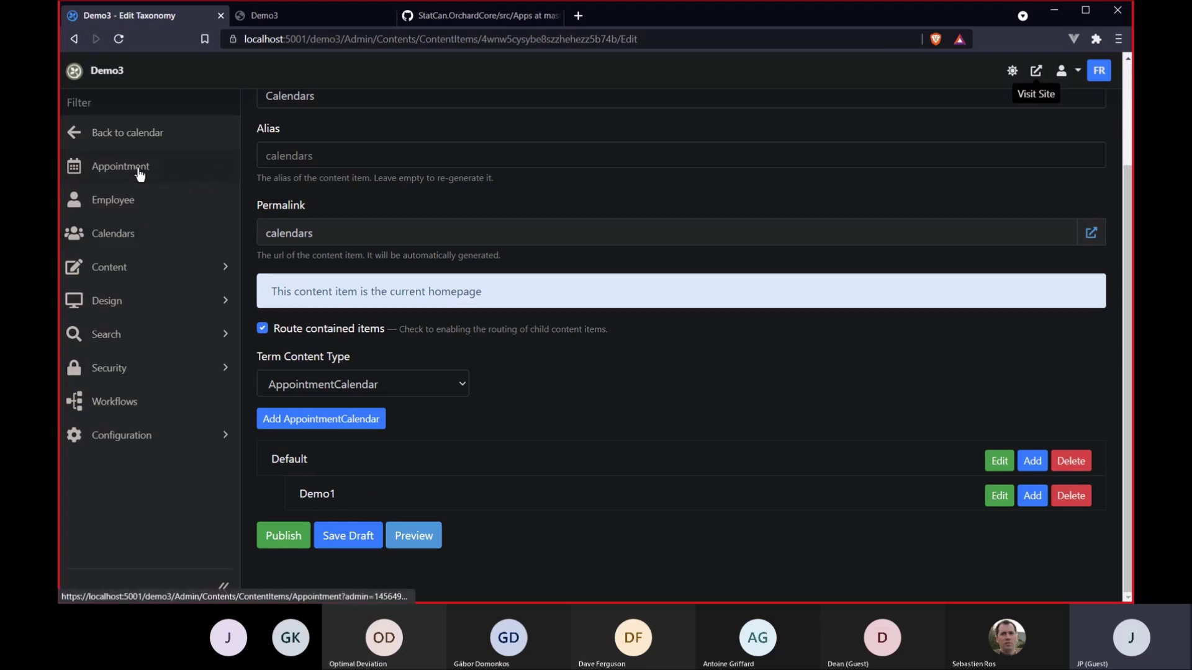
left_click(119, 167)
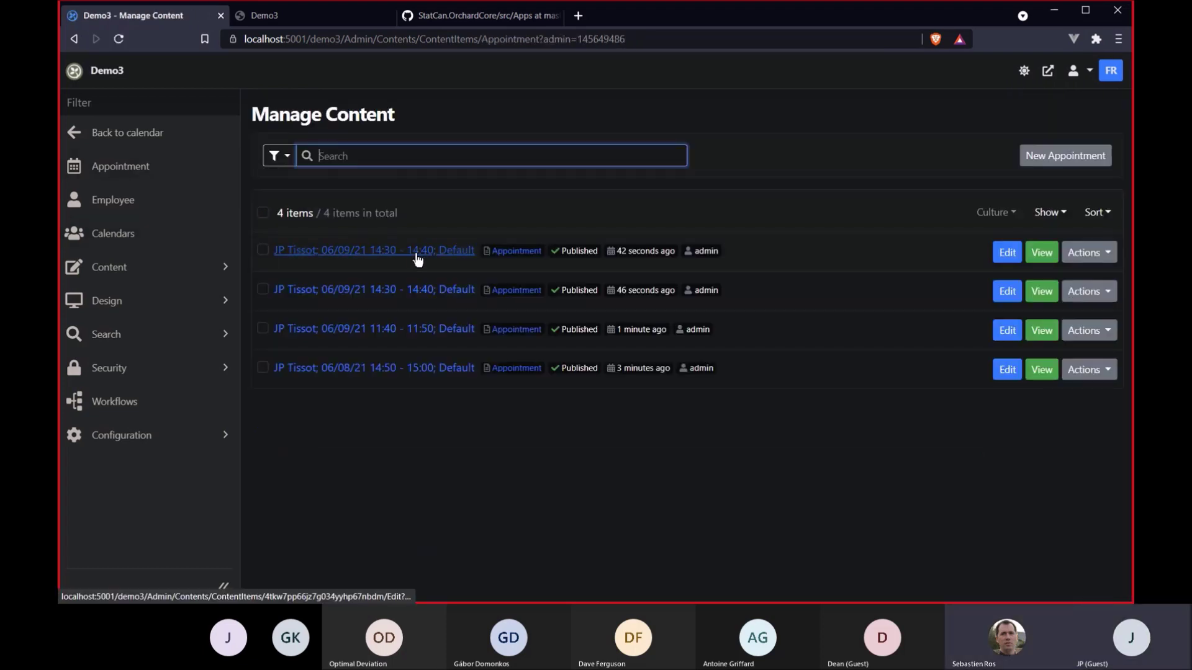
left_click(417, 253)
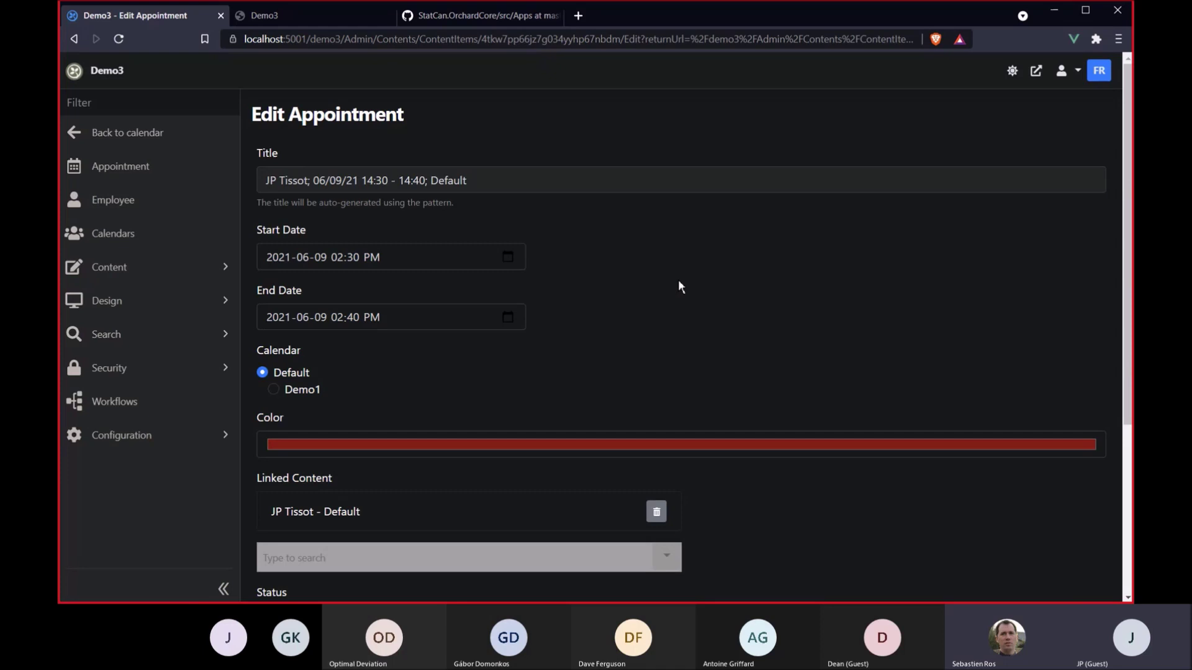
left_click(274, 390)
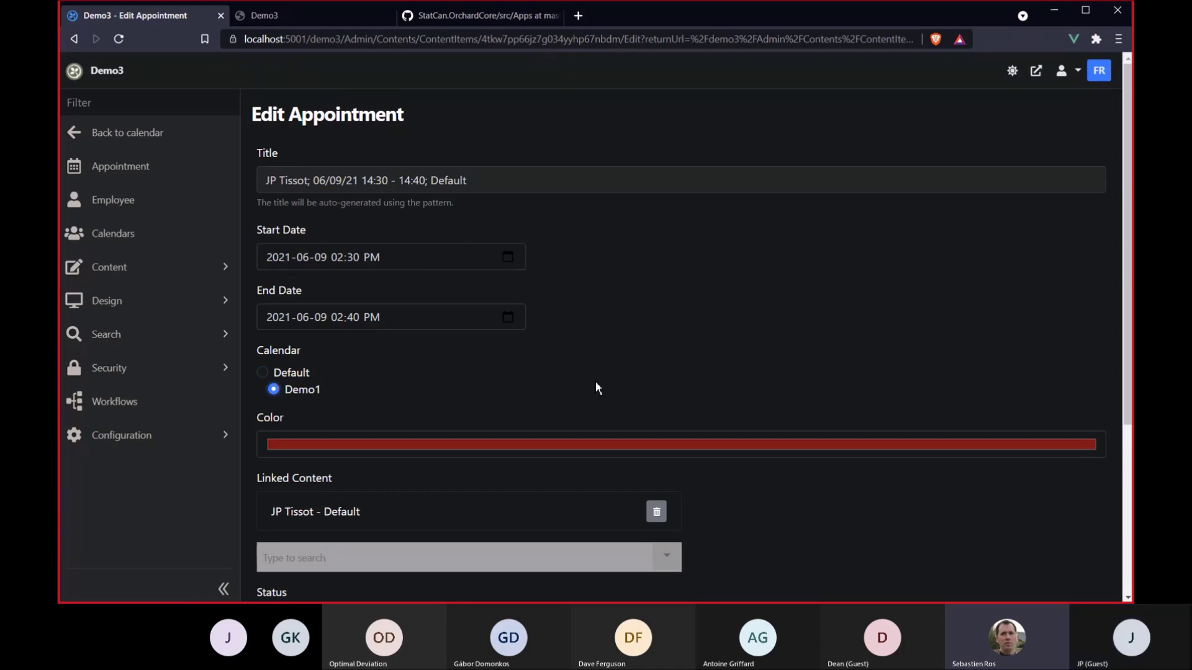
left_click(264, 373)
scroll(636, 347, "down", 3)
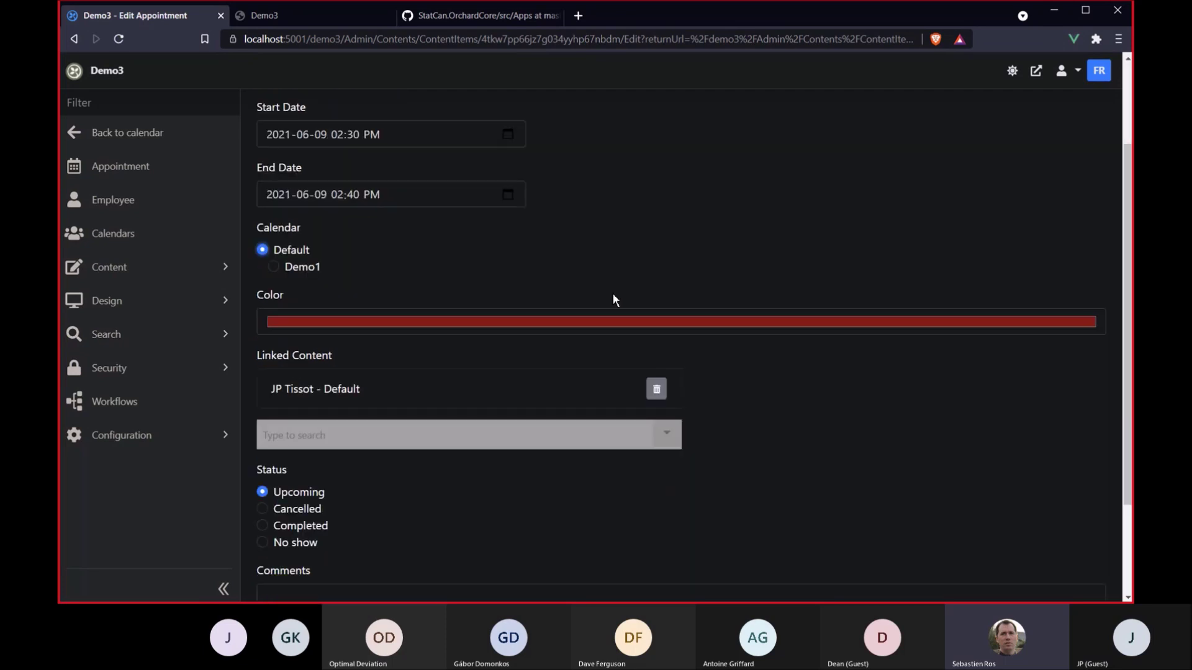
scroll(612, 293, "down", 3)
left_click(262, 392)
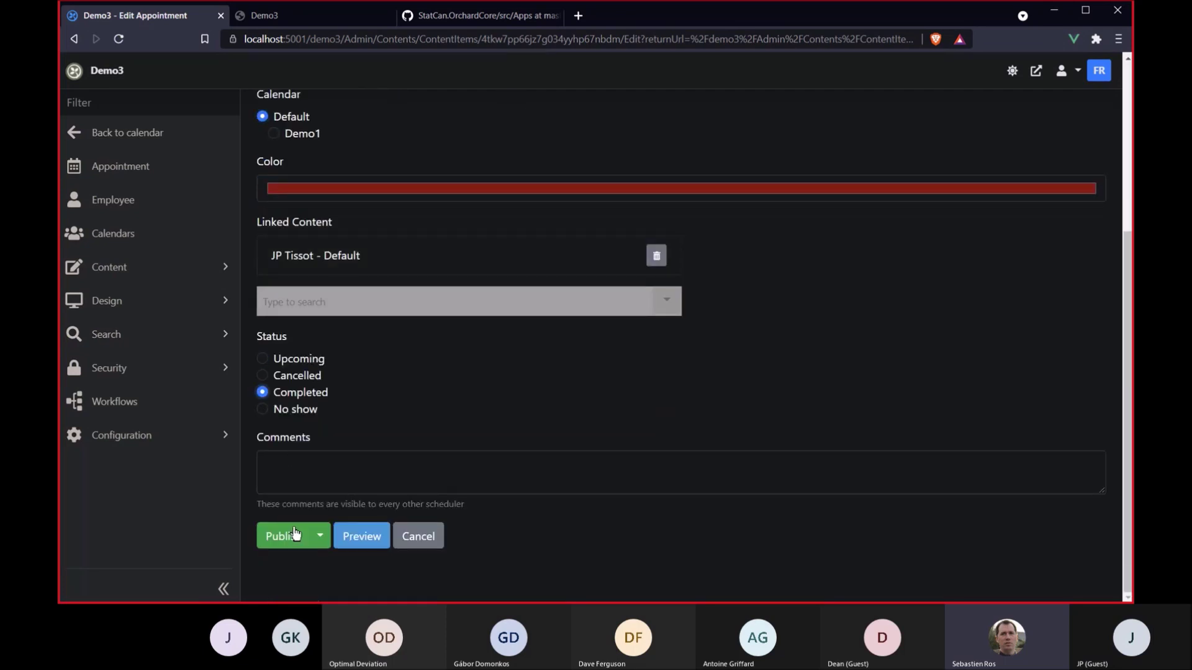
left_click(284, 537)
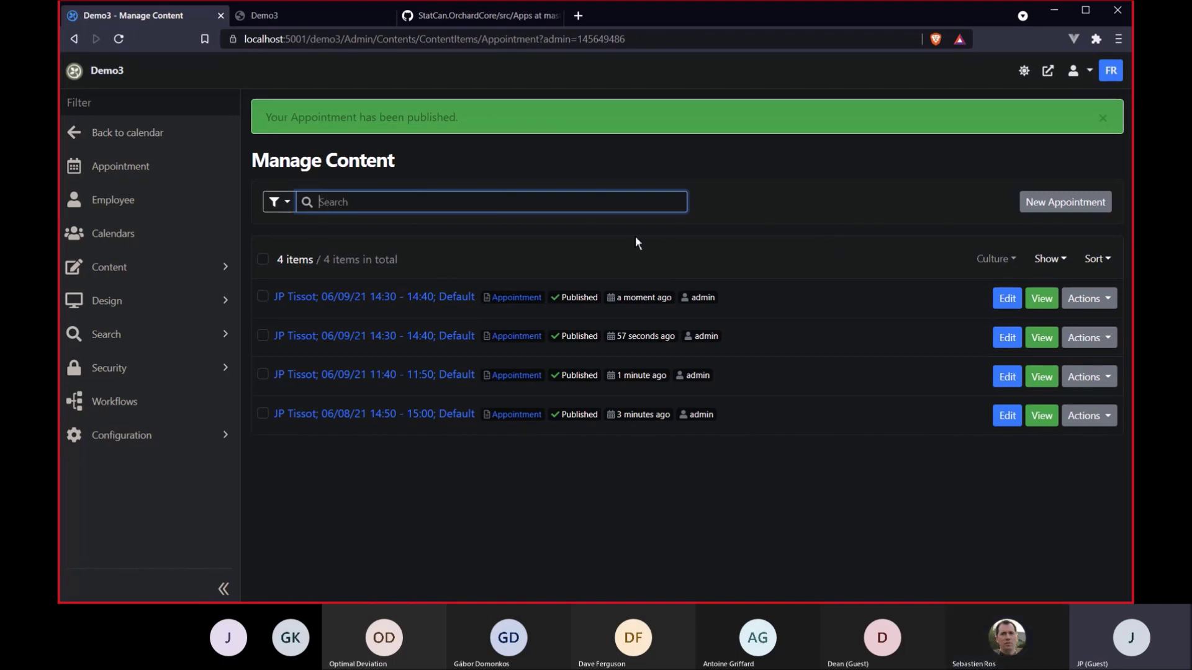
left_click(329, 20)
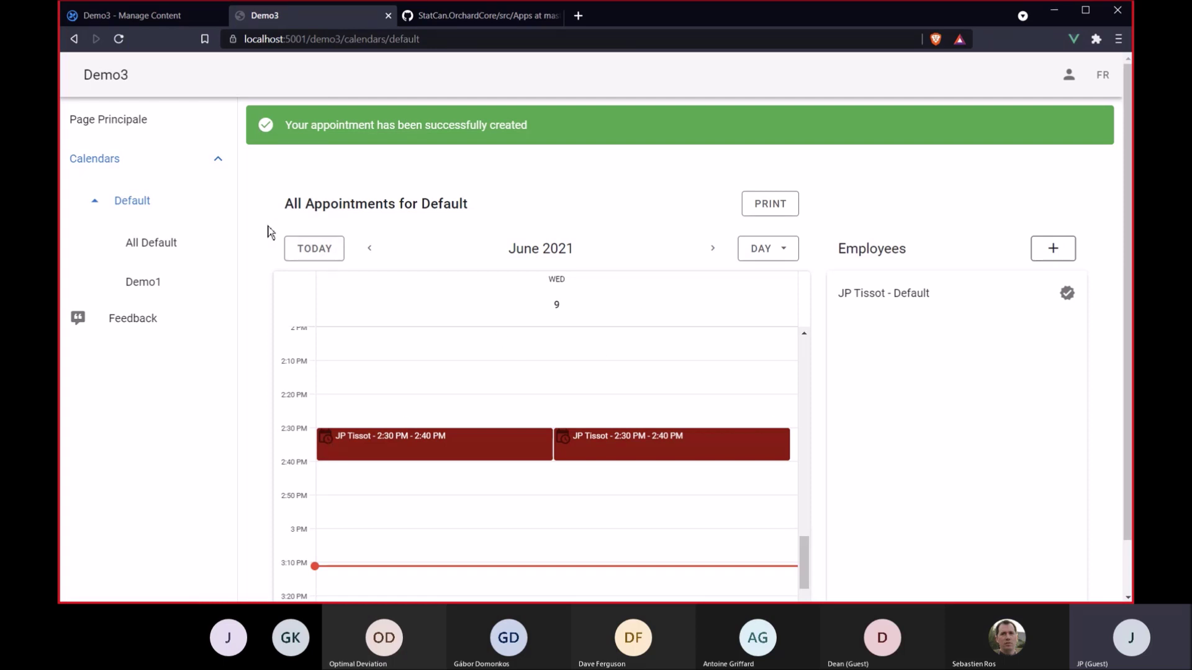
scroll(666, 359, "down", 3)
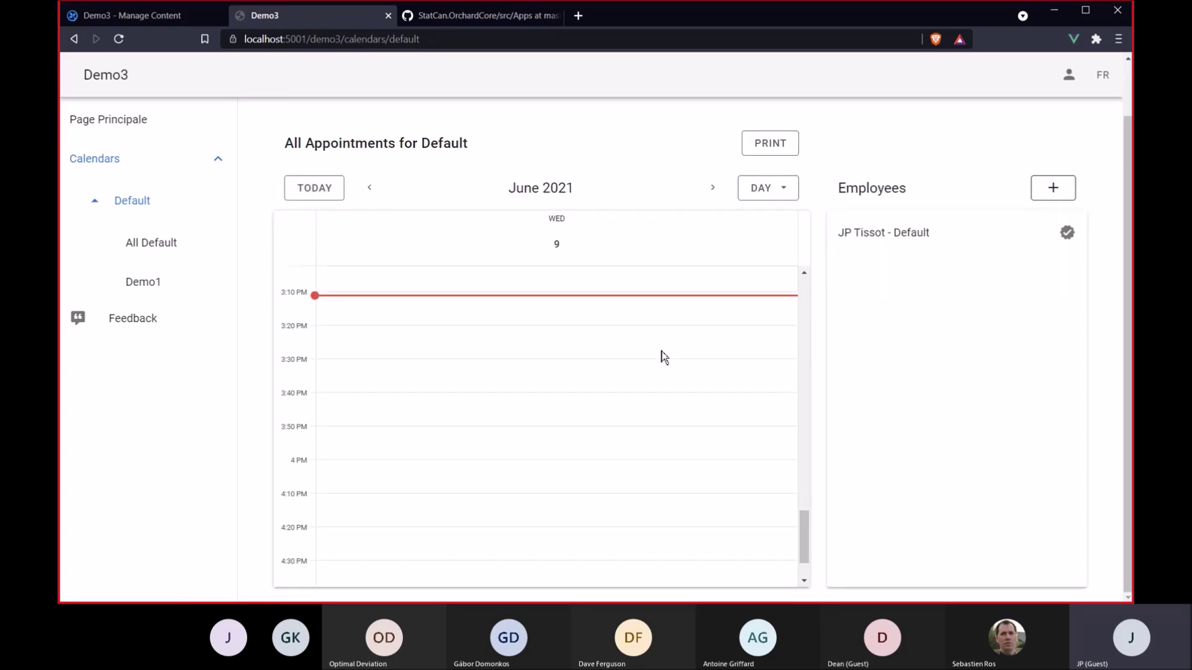
scroll(662, 359, "up", 3)
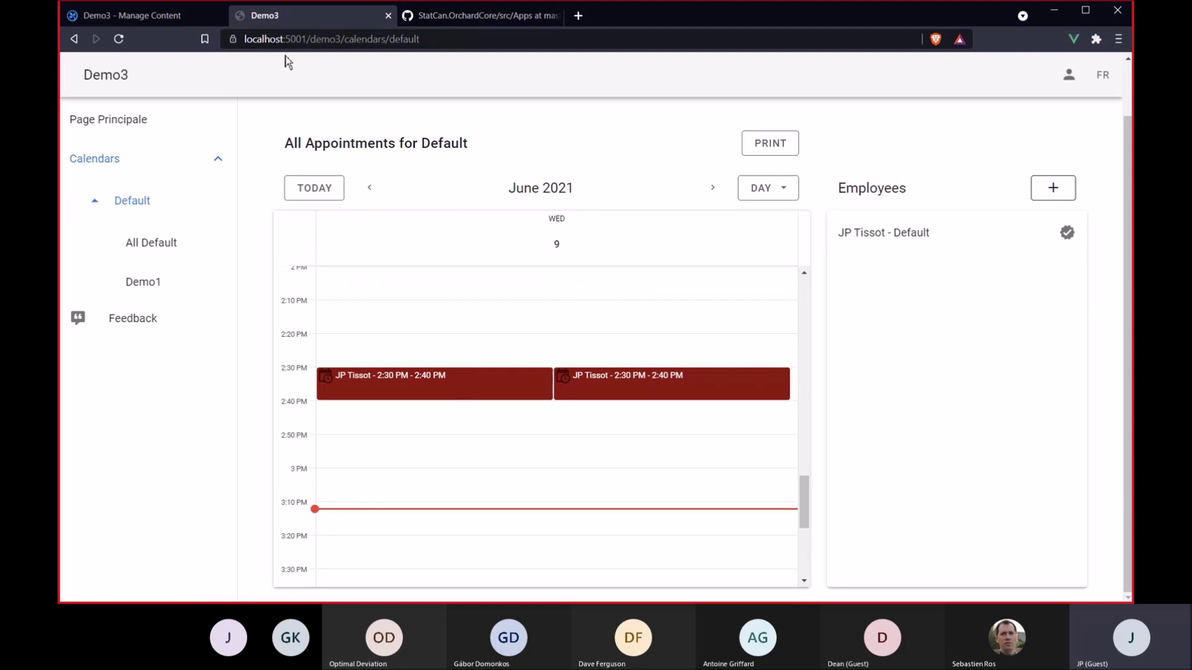
Check Calendar Settings' empty first-time and interval fields, then return to the June 9 day view
left_click(156, 16)
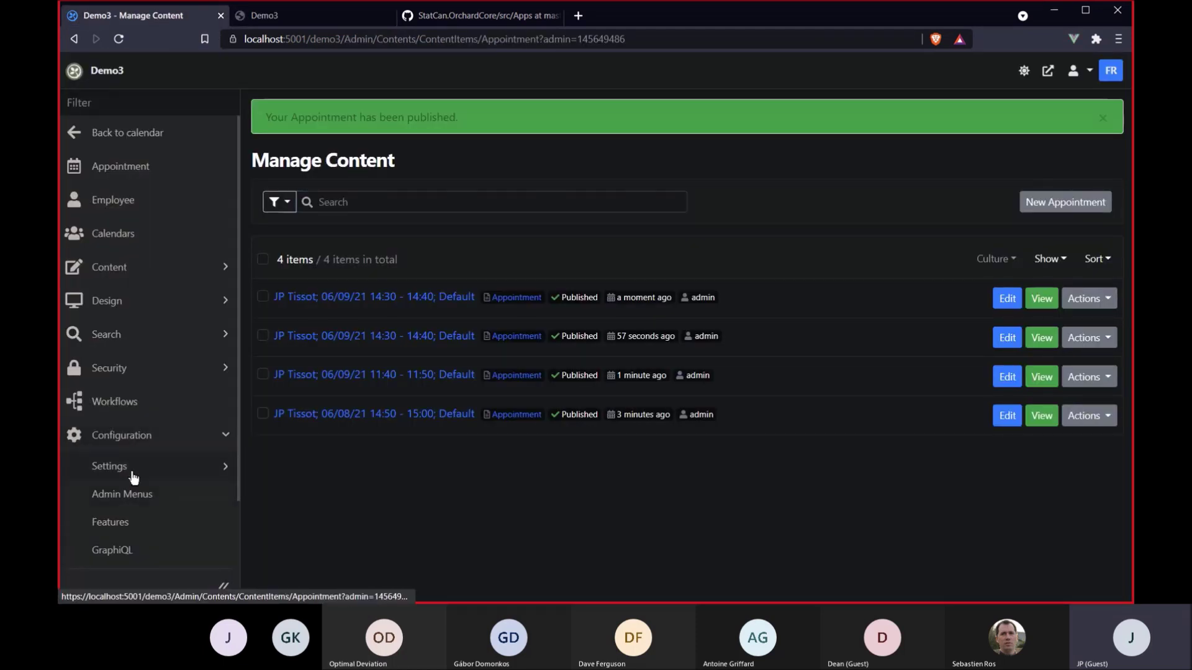
left_click(109, 465)
scroll(140, 419, "down", 3)
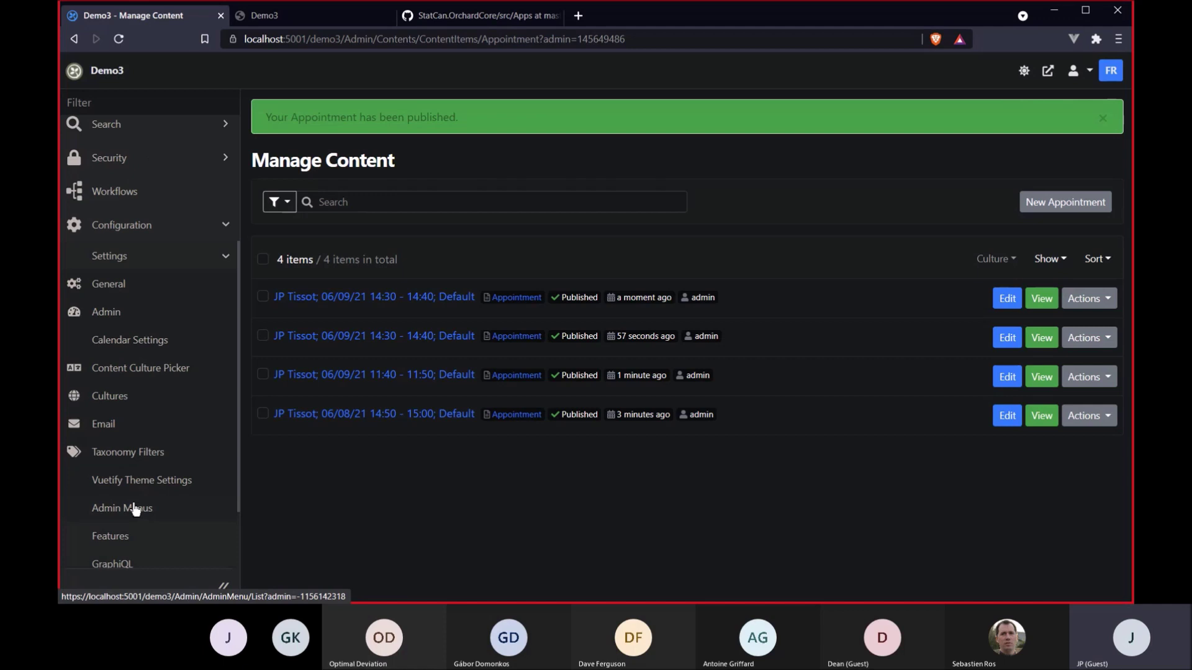
left_click(129, 341)
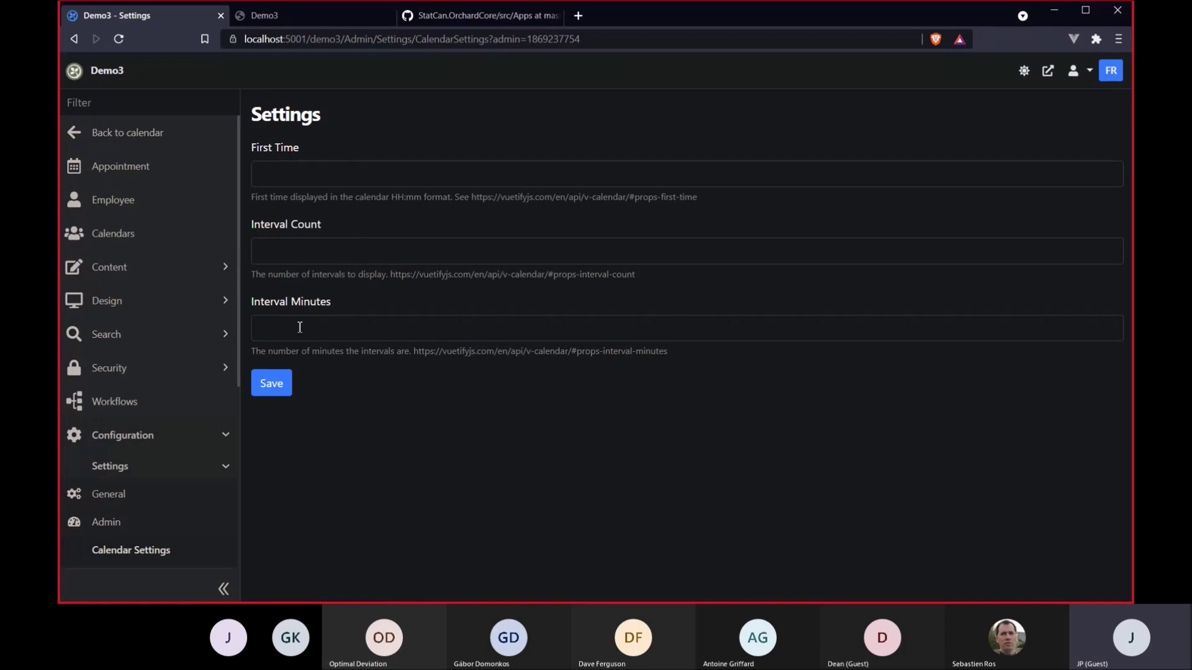
left_click(304, 16)
left_click_drag(804, 501, 806, 298)
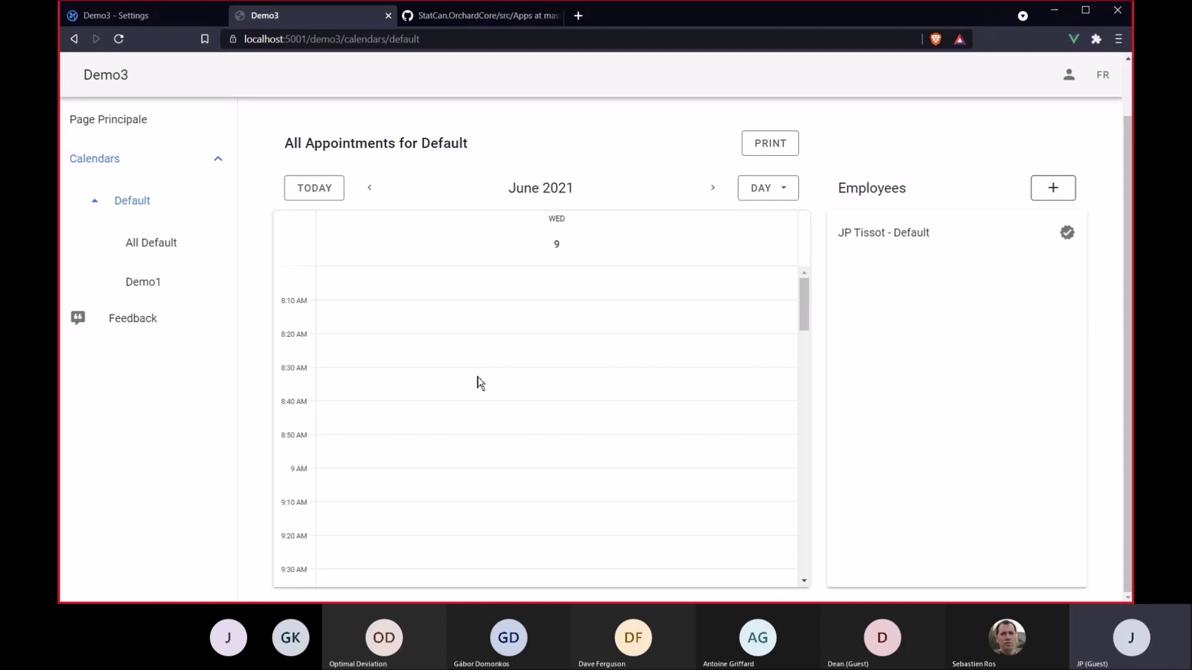
left_click_drag(805, 303, 805, 415)
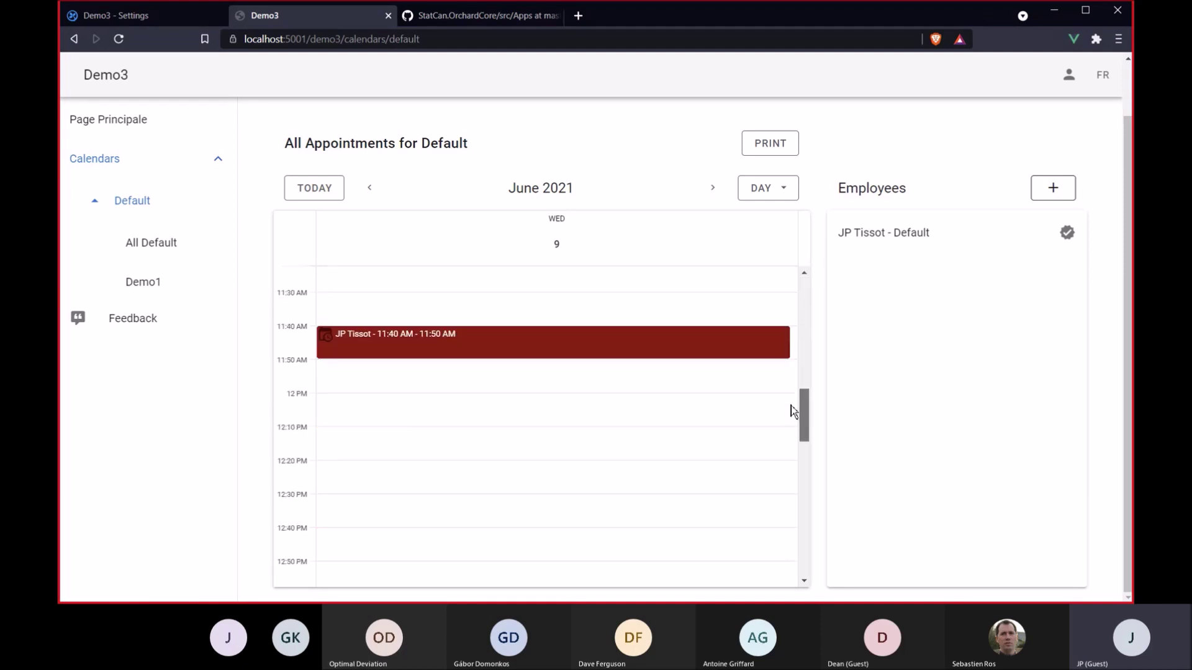
Reach the admin dashboard from the account menu and list the Content > Vue Forms
left_click(1070, 76)
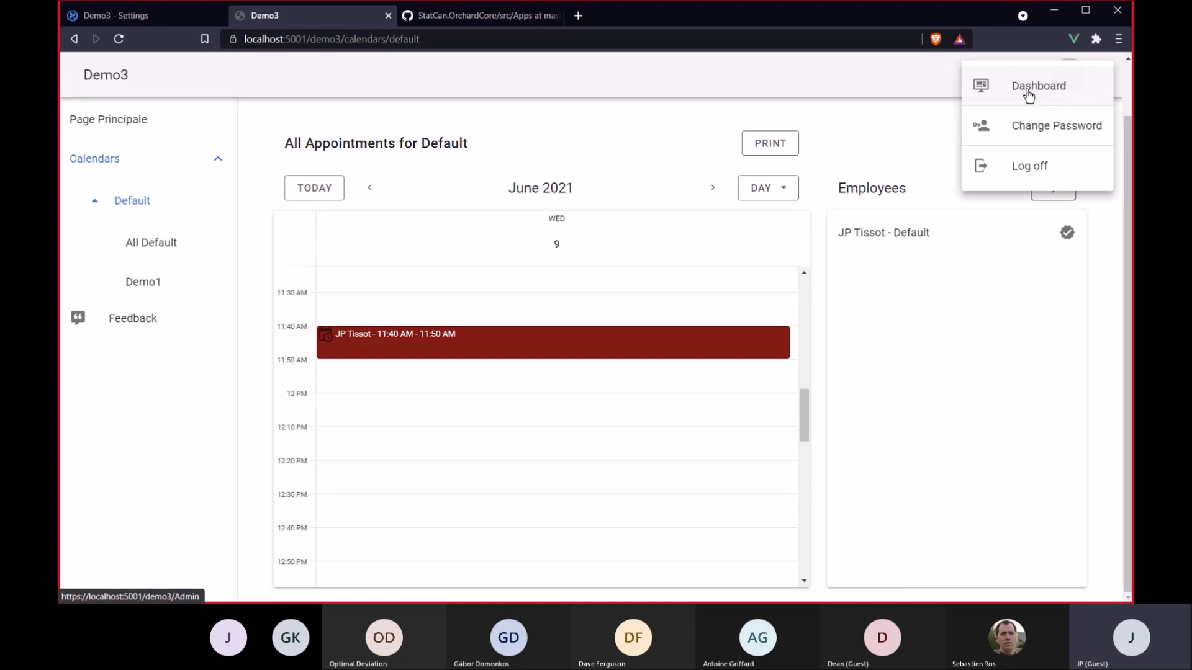
left_click(1029, 88)
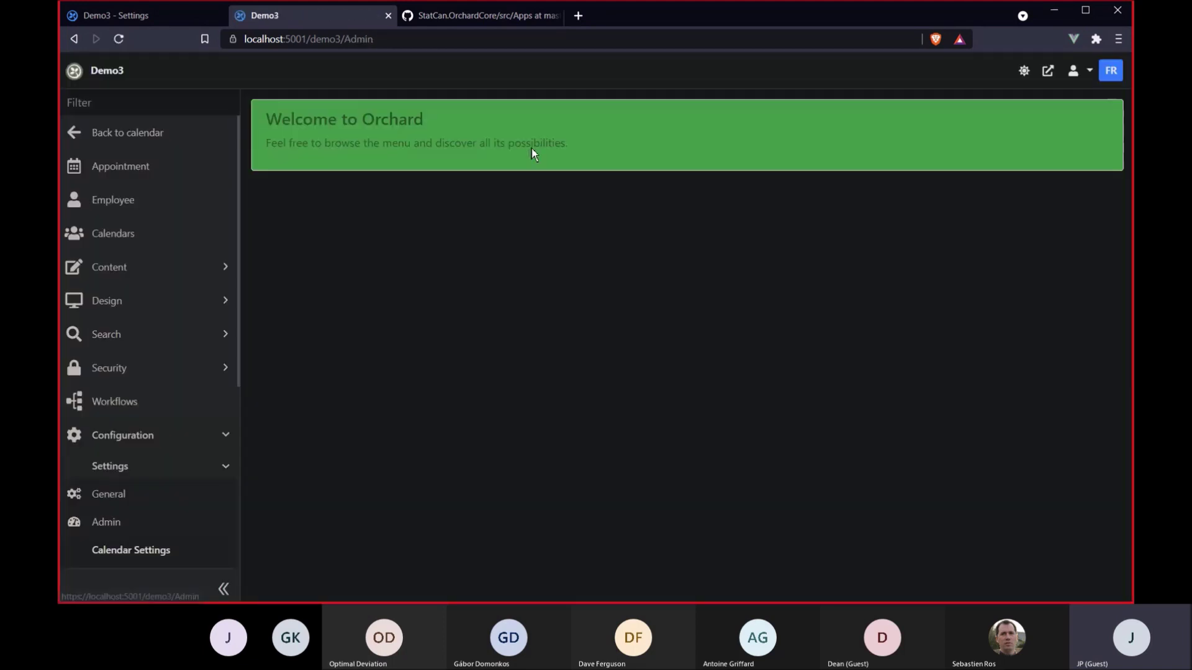
left_click(153, 266)
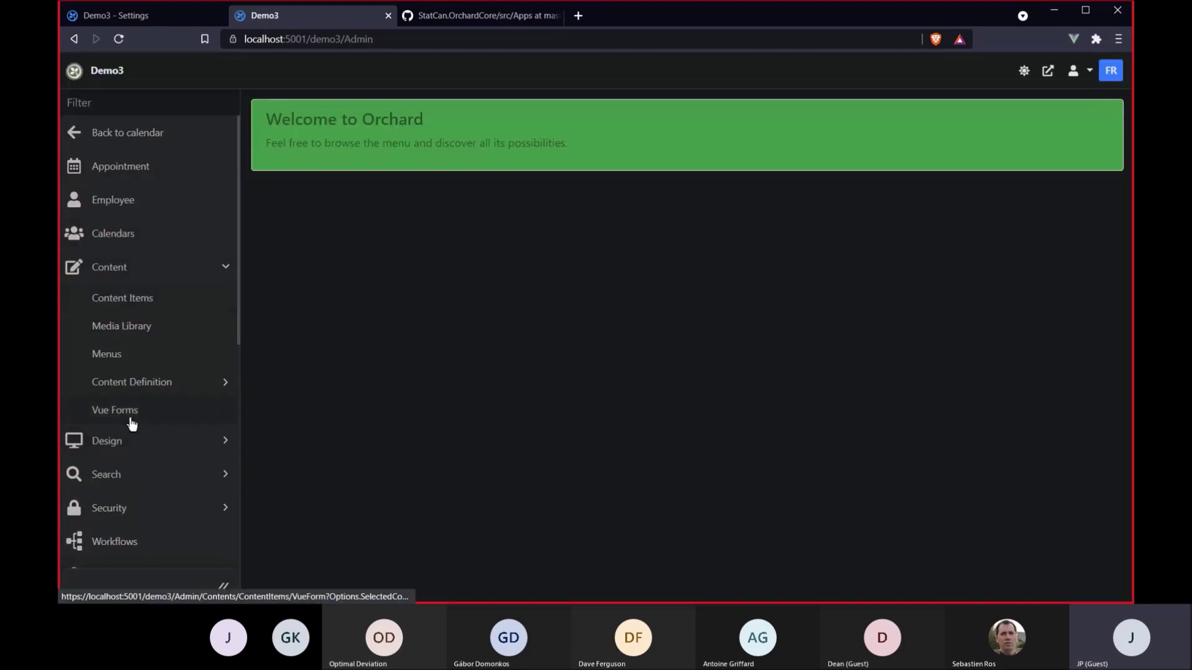
left_click(114, 410)
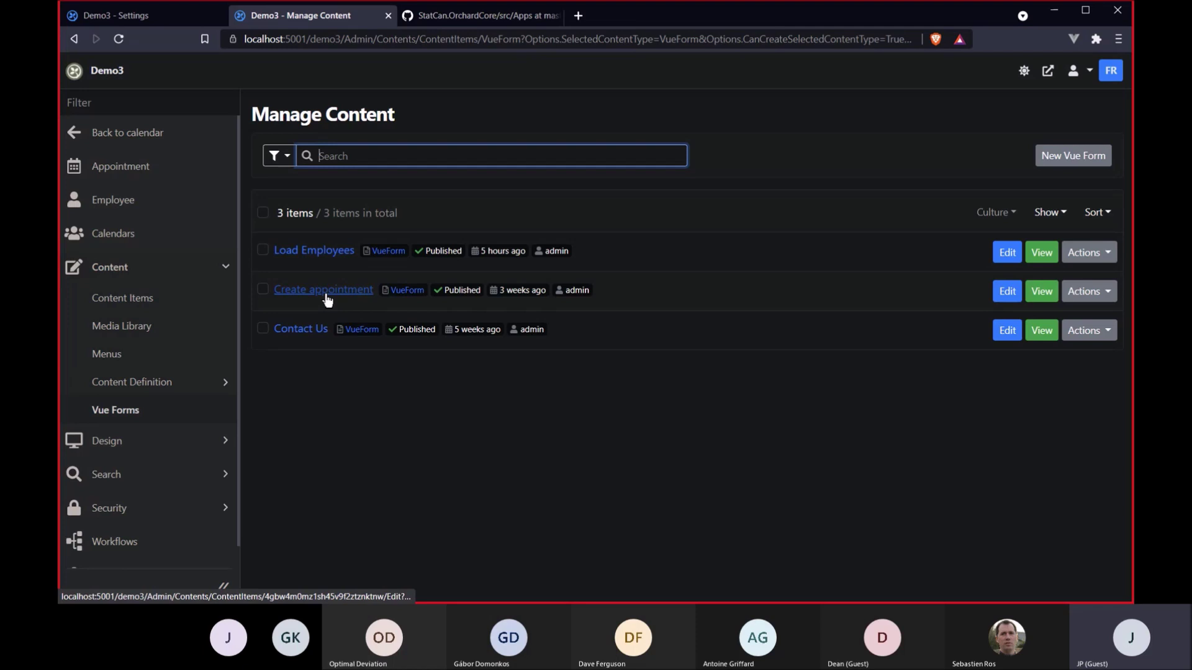
left_click(313, 251)
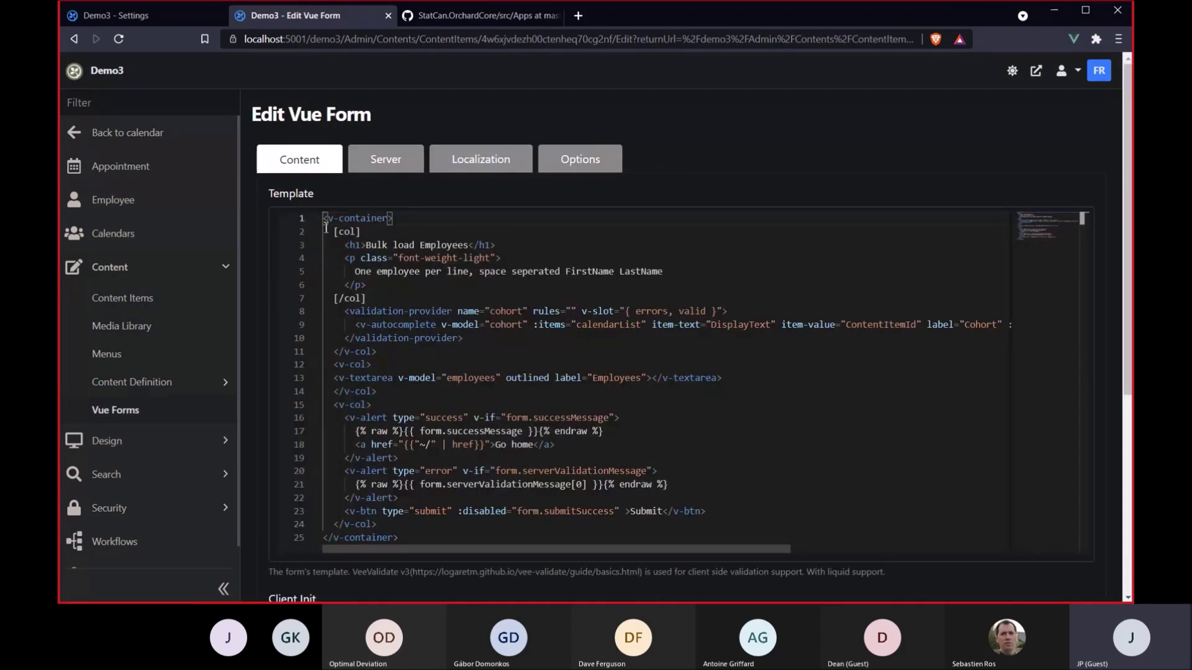
left_click_drag(503, 245, 326, 259)
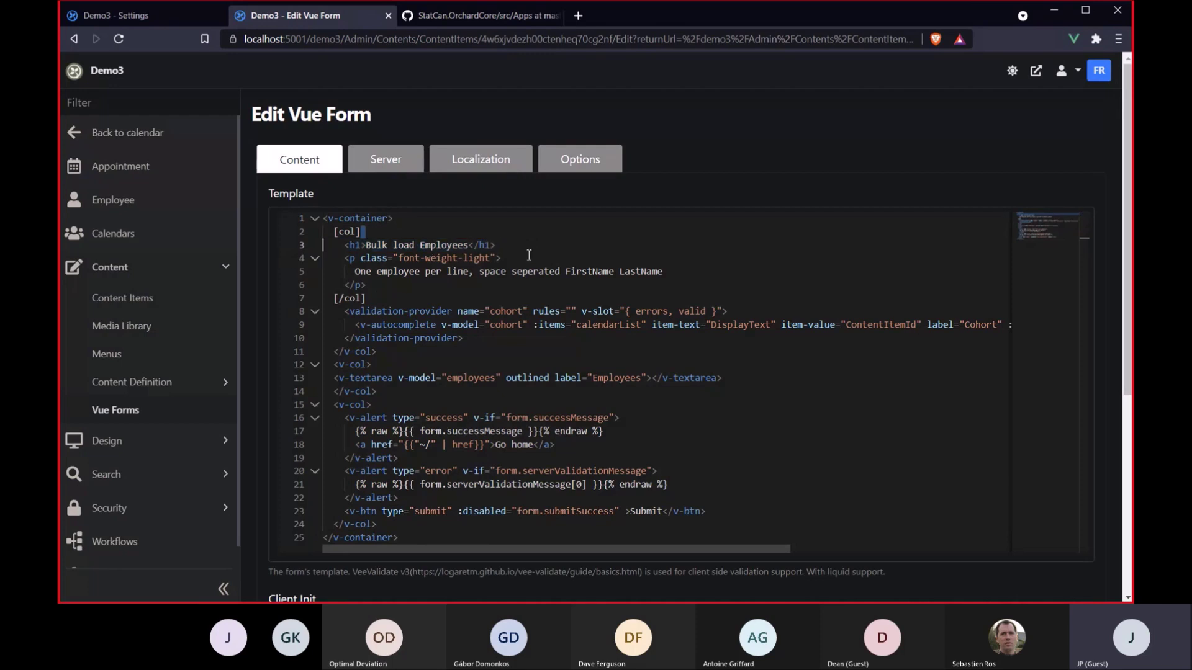
left_click_drag(501, 245, 322, 244)
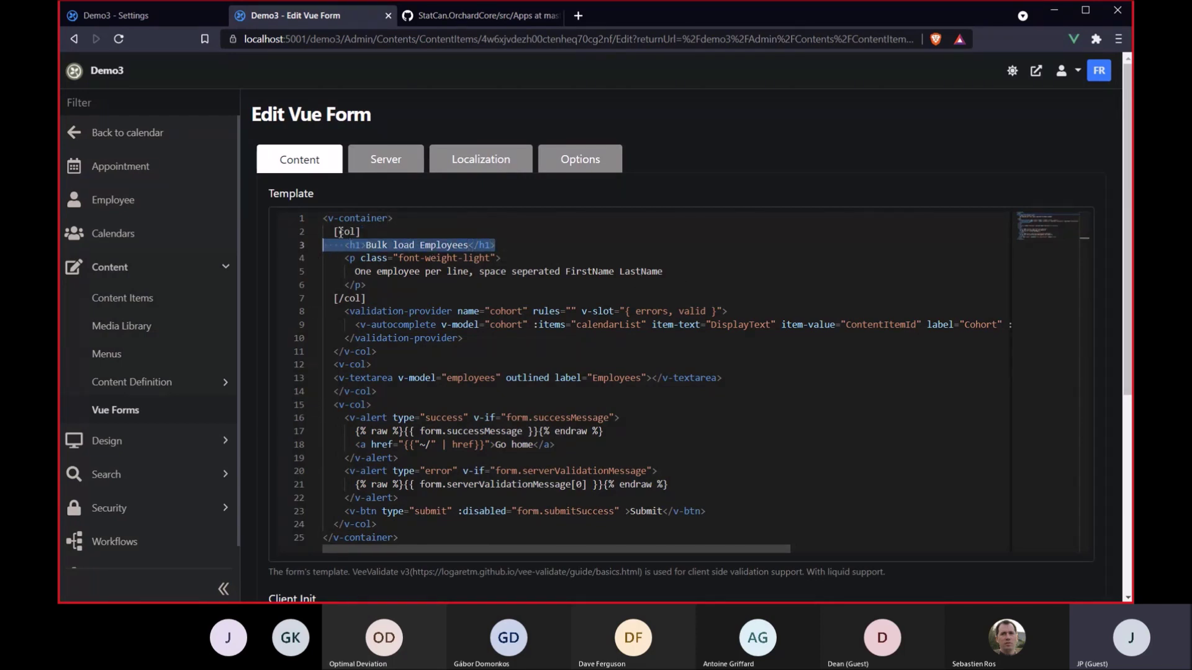
left_click_drag(333, 232, 361, 231)
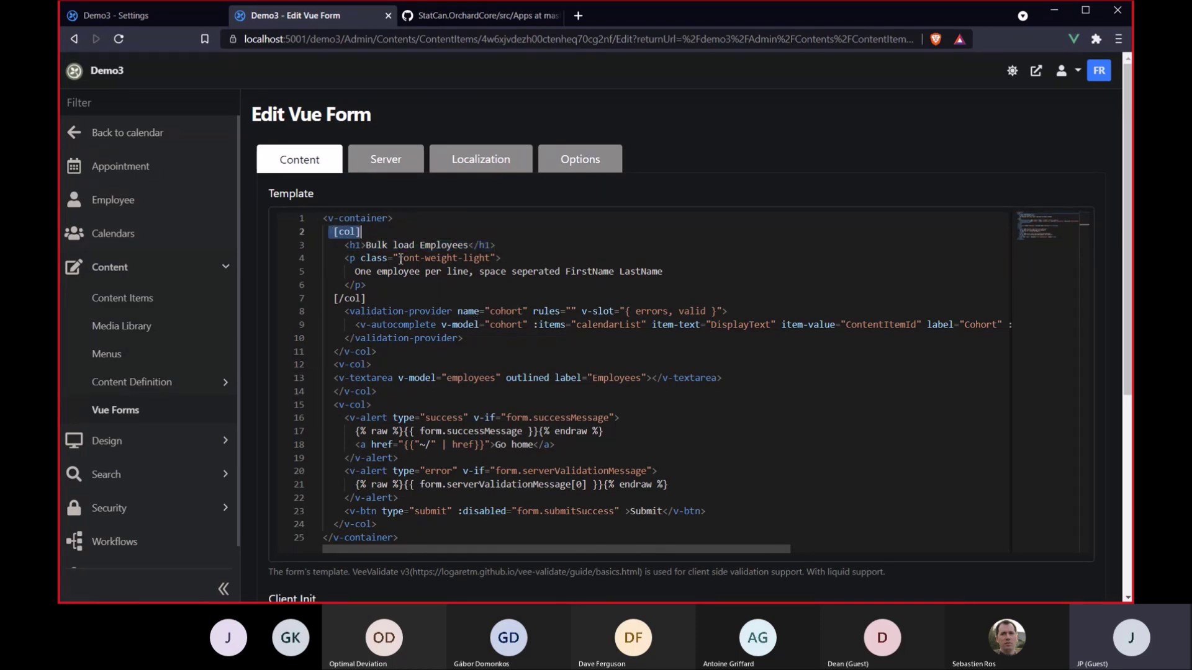
scroll(262, 349, "down", 1)
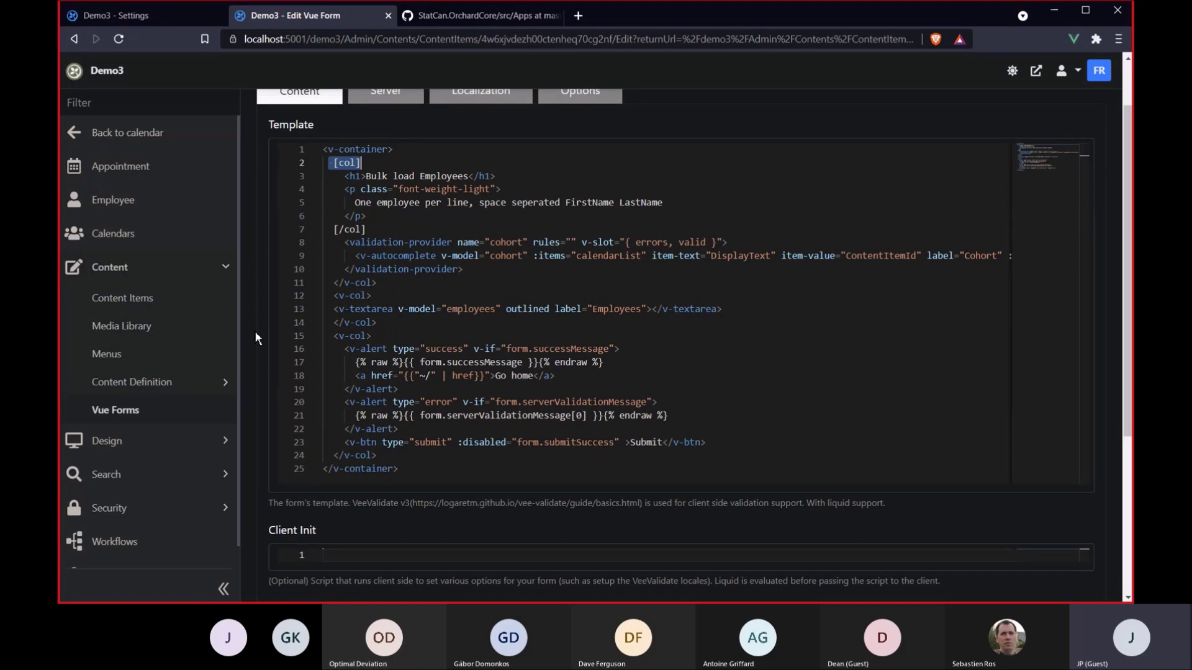
scroll(255, 330, "up", 1)
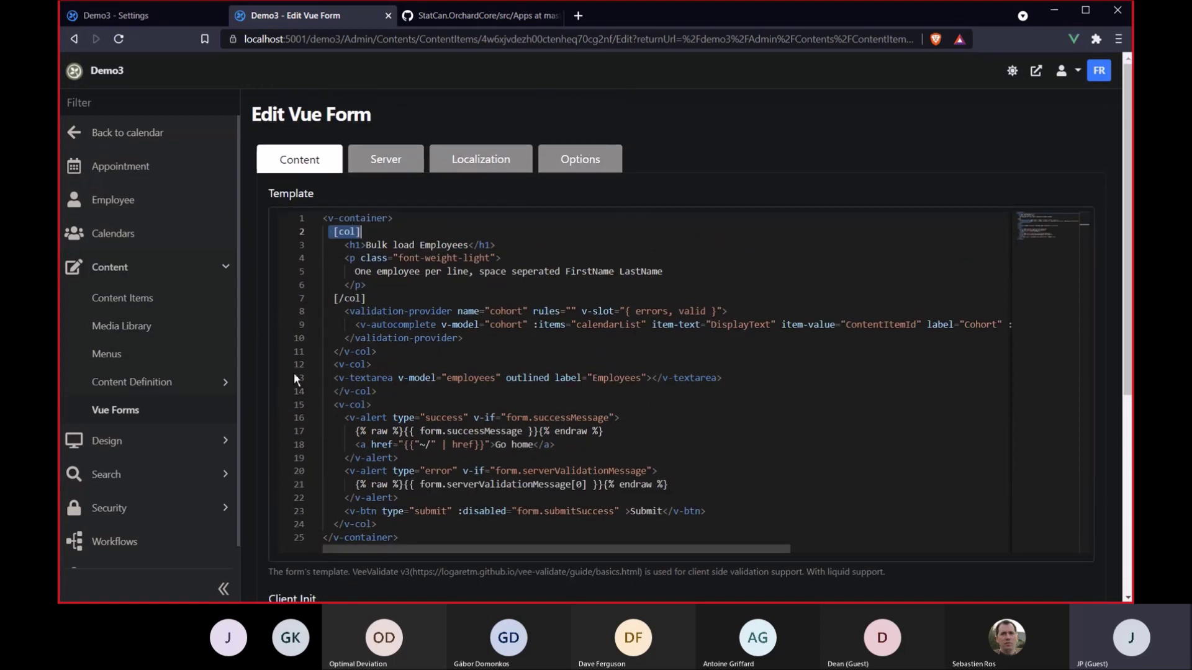
scroll(294, 372, "down", 4)
scroll(259, 331, "down", 1)
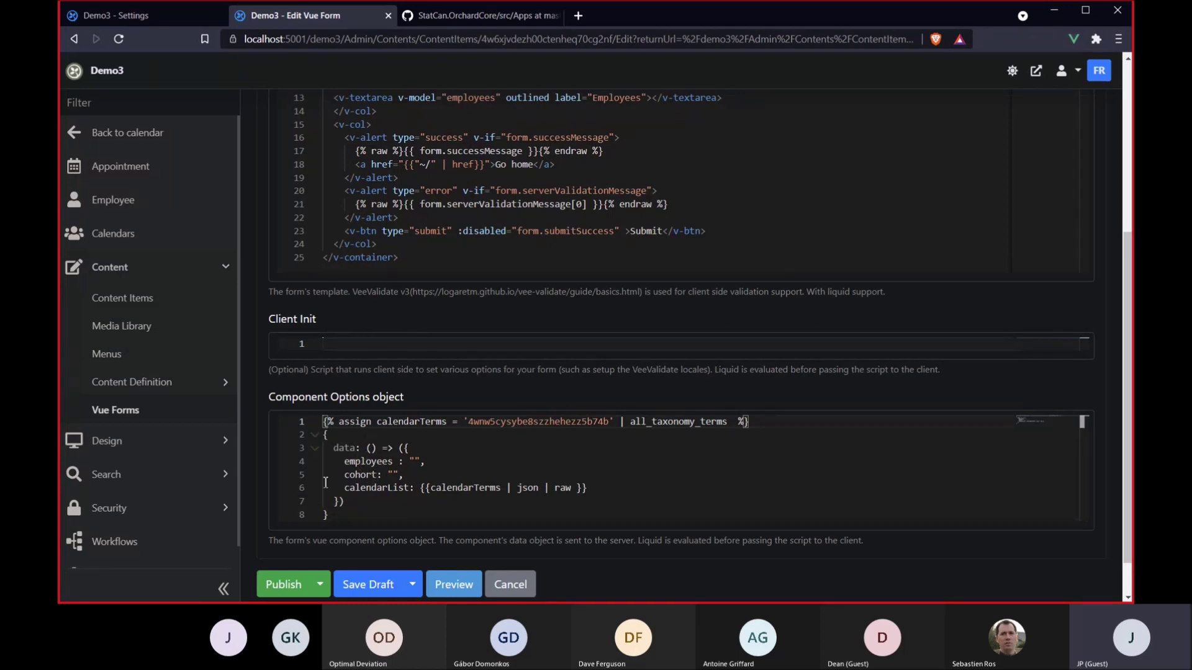
scroll(258, 308, "up", 3)
scroll(258, 307, "up", 3)
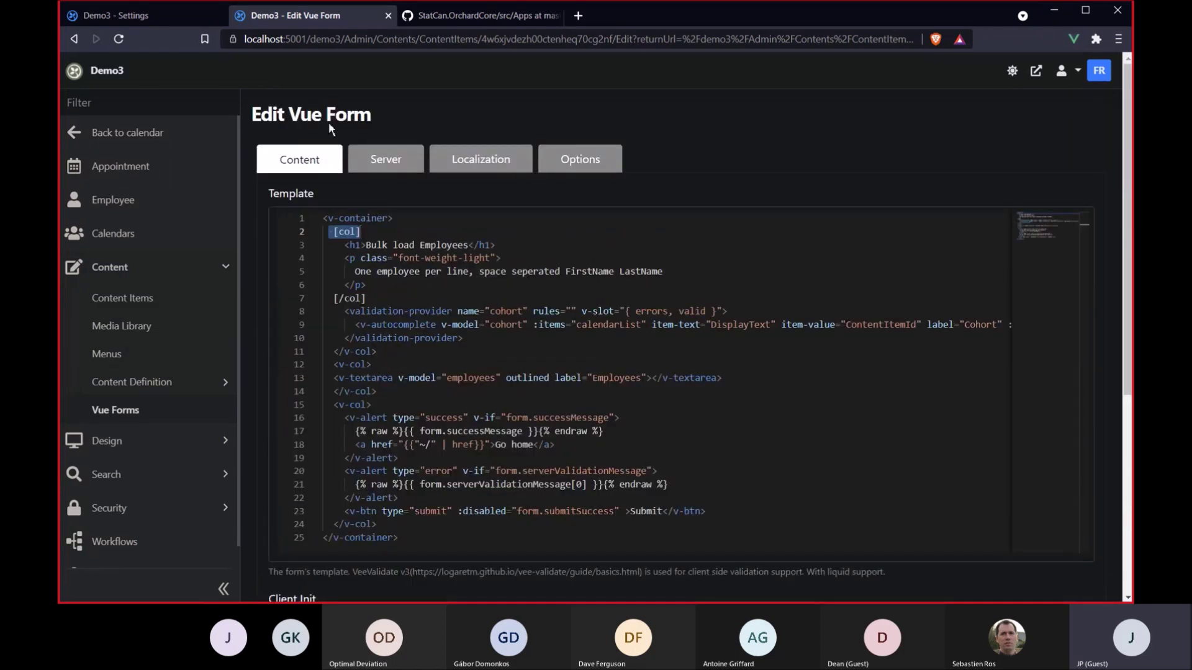
Review the Load Employees form's server scripts and options, then publish it
left_click(395, 170)
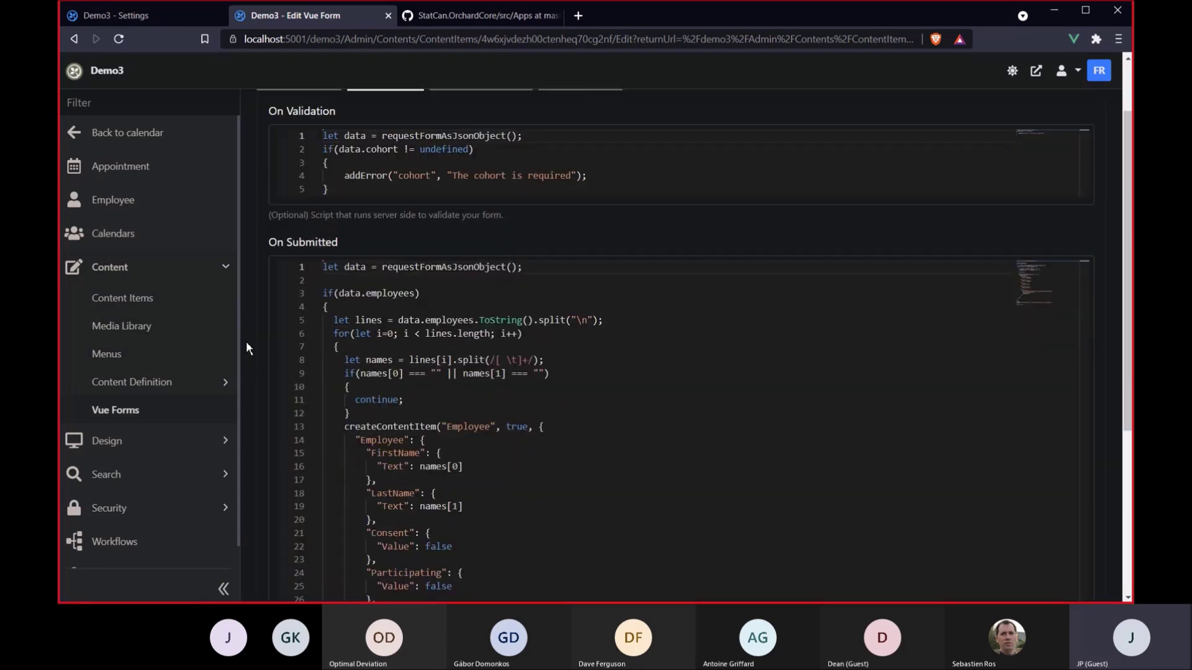
scroll(246, 341, "down", 3)
scroll(428, 317, "down", 3)
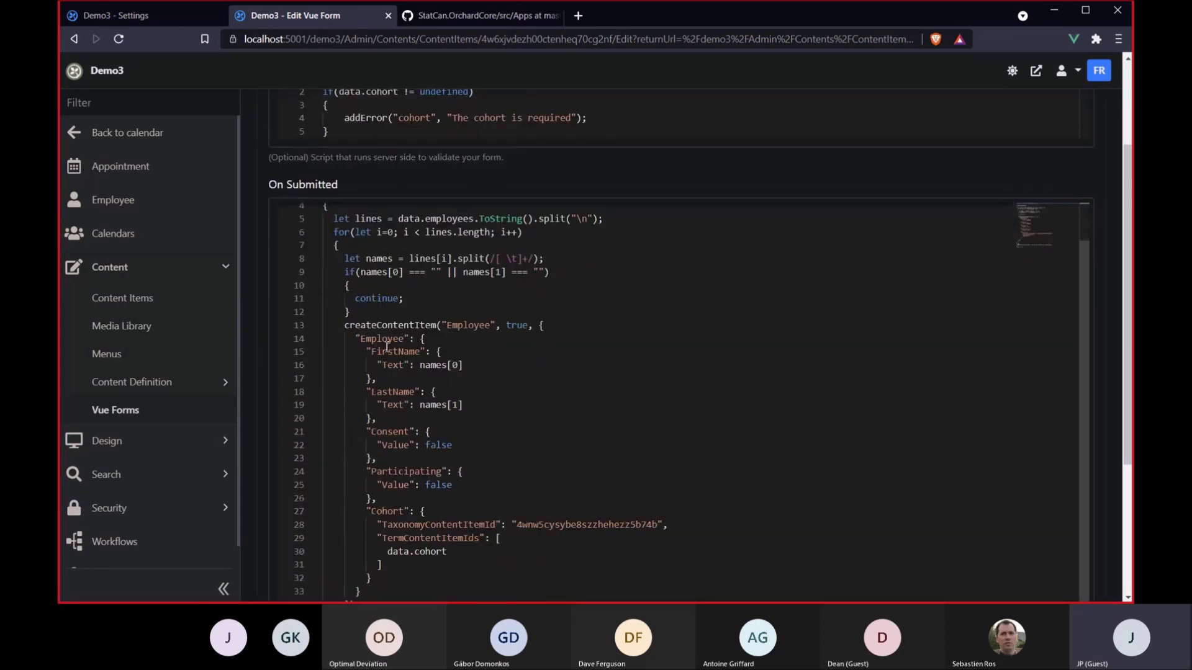
scroll(365, 354, "up", 2)
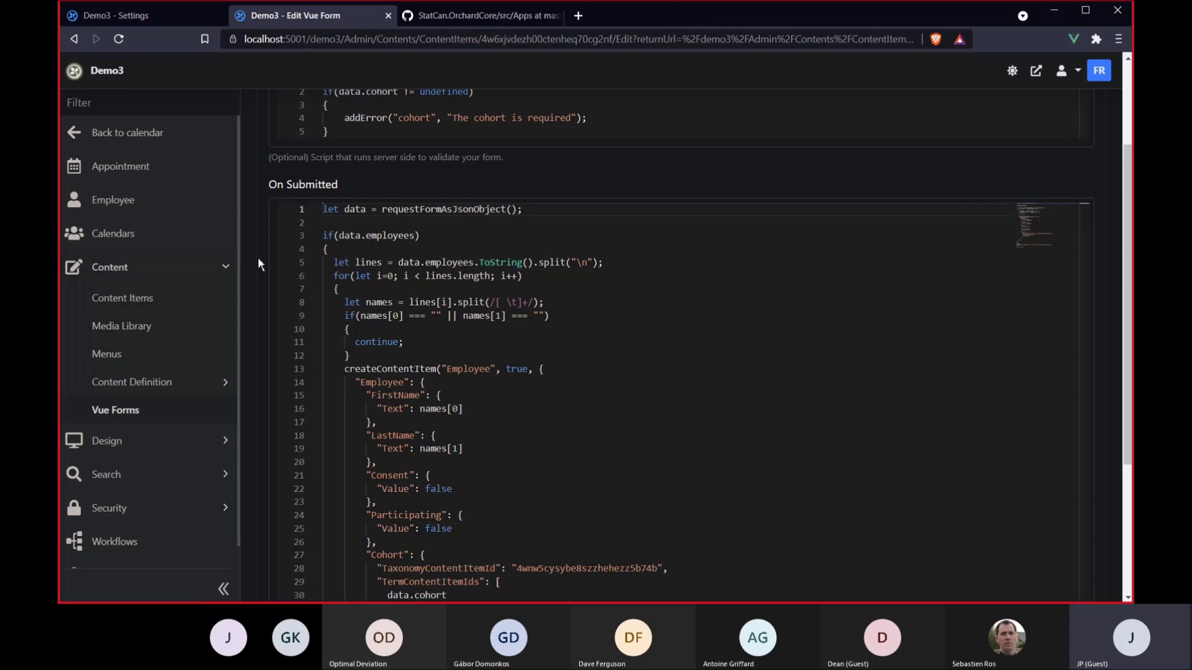
scroll(259, 257, "down", 3)
scroll(258, 257, "down", 2)
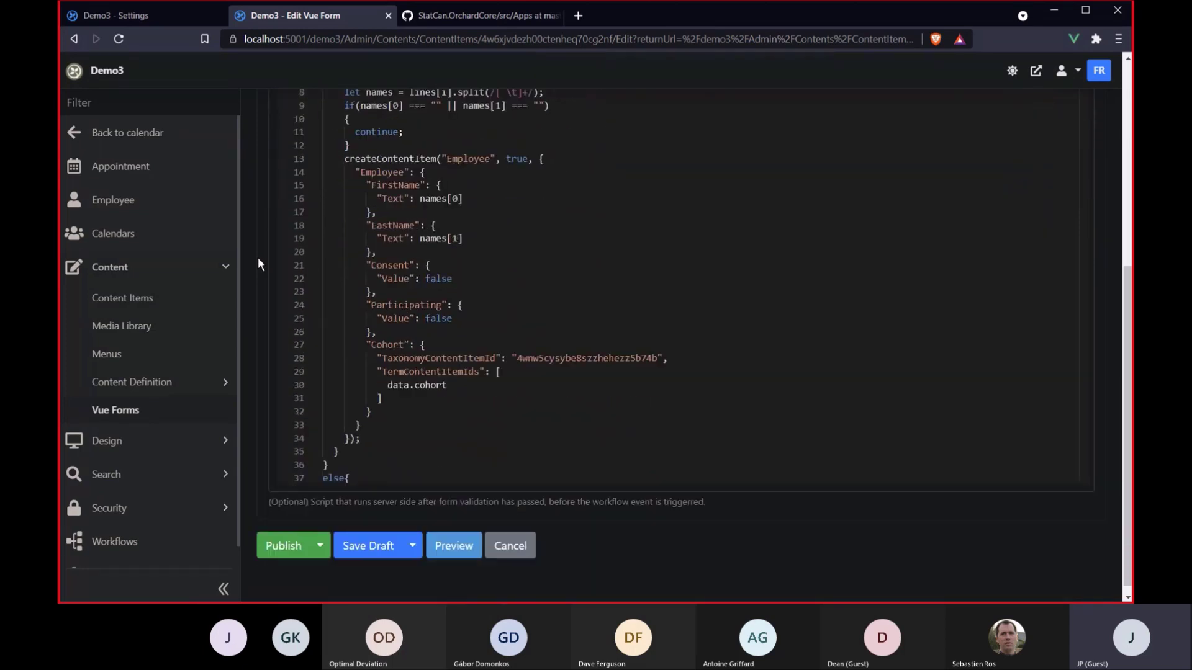
scroll(258, 257, "up", 4)
scroll(259, 257, "up", 3)
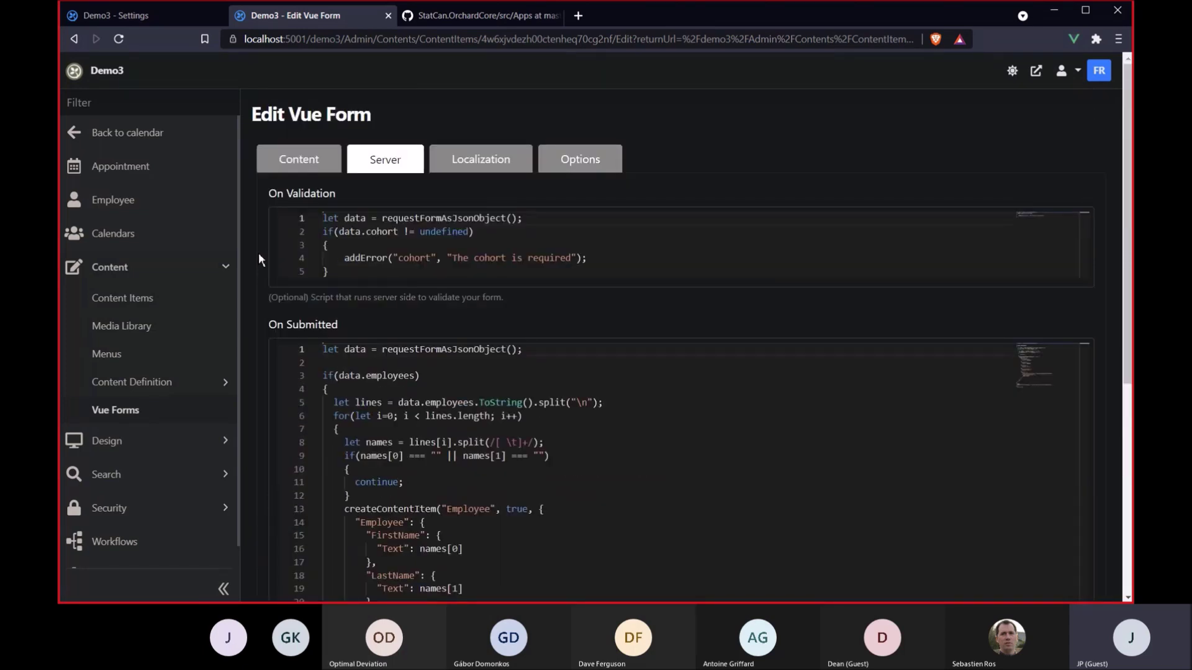
scroll(258, 252, "down", 5)
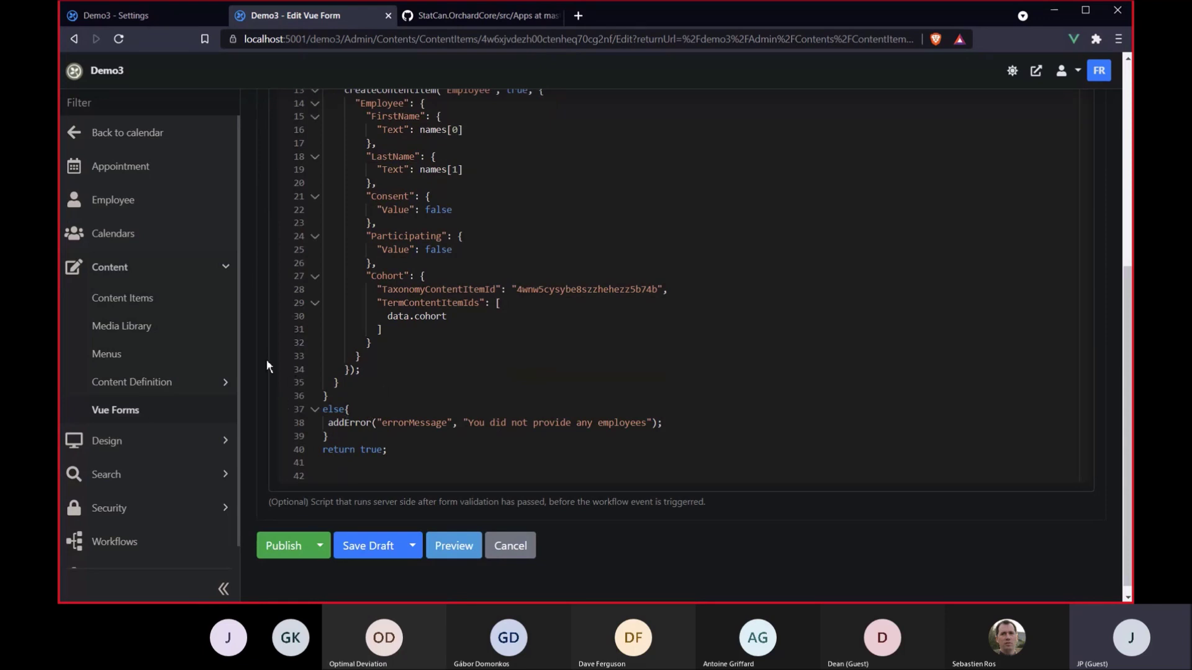
scroll(265, 357, "up", 5)
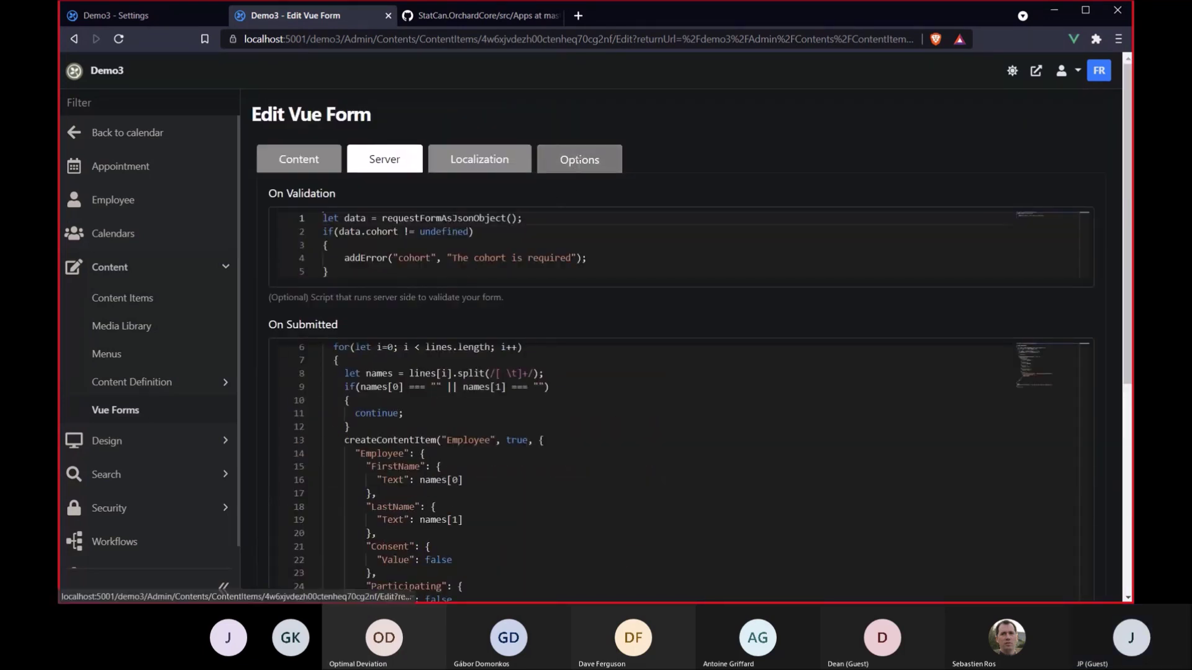
left_click(577, 160)
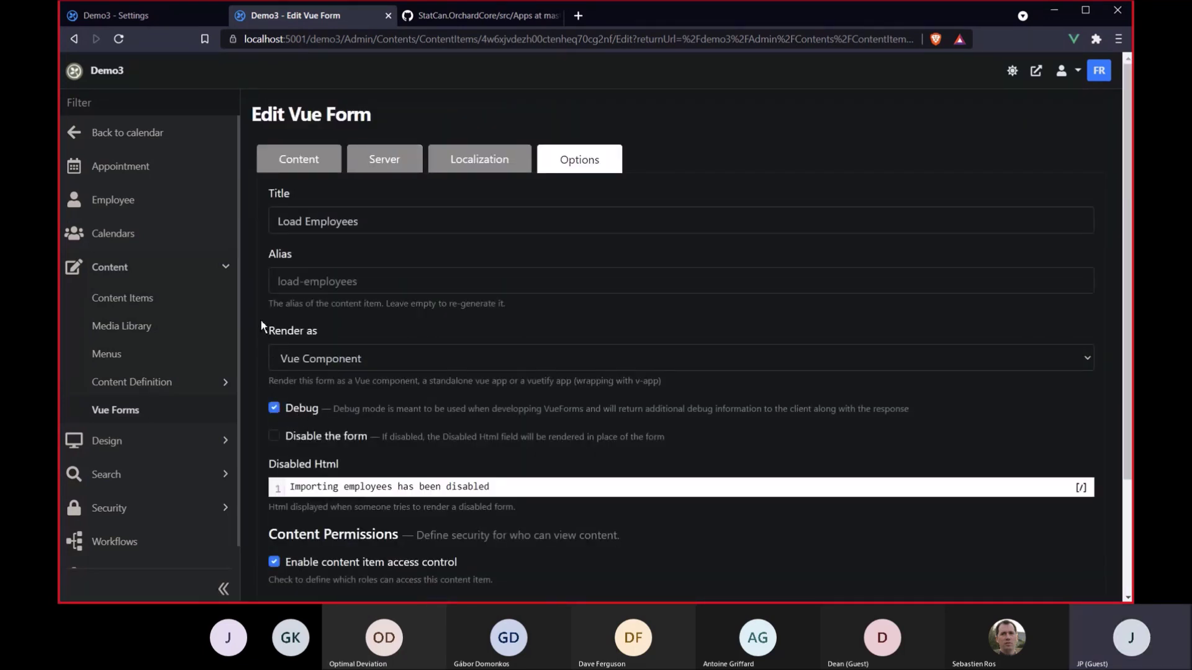
scroll(260, 325, "down", 3)
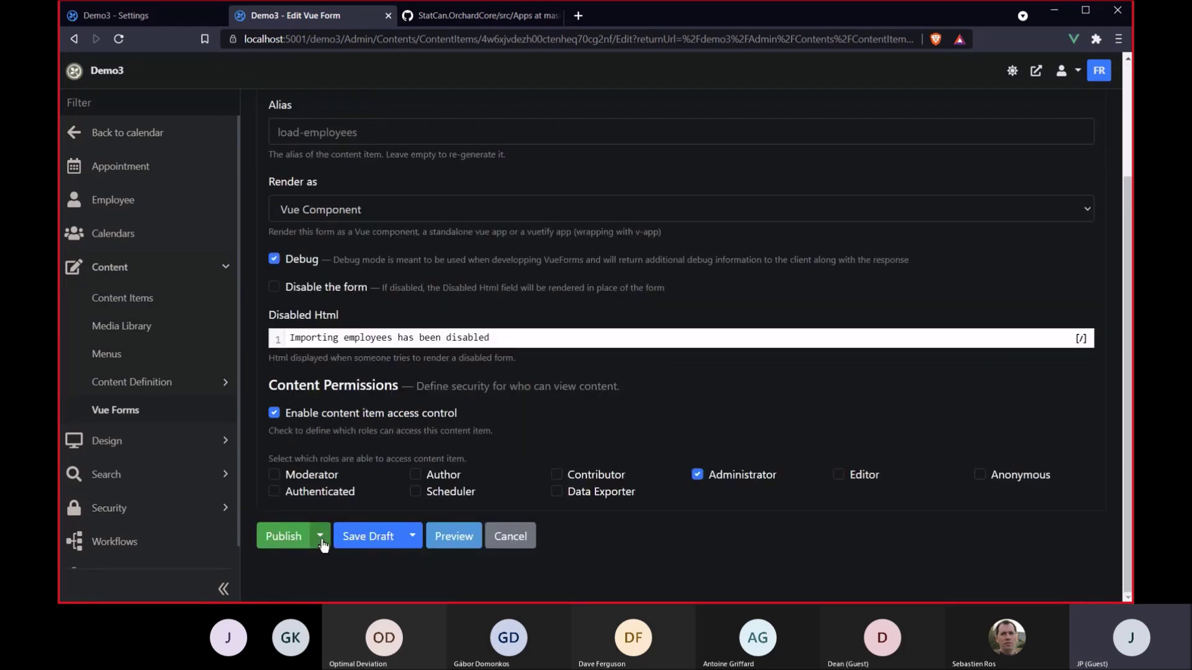
left_click(284, 537)
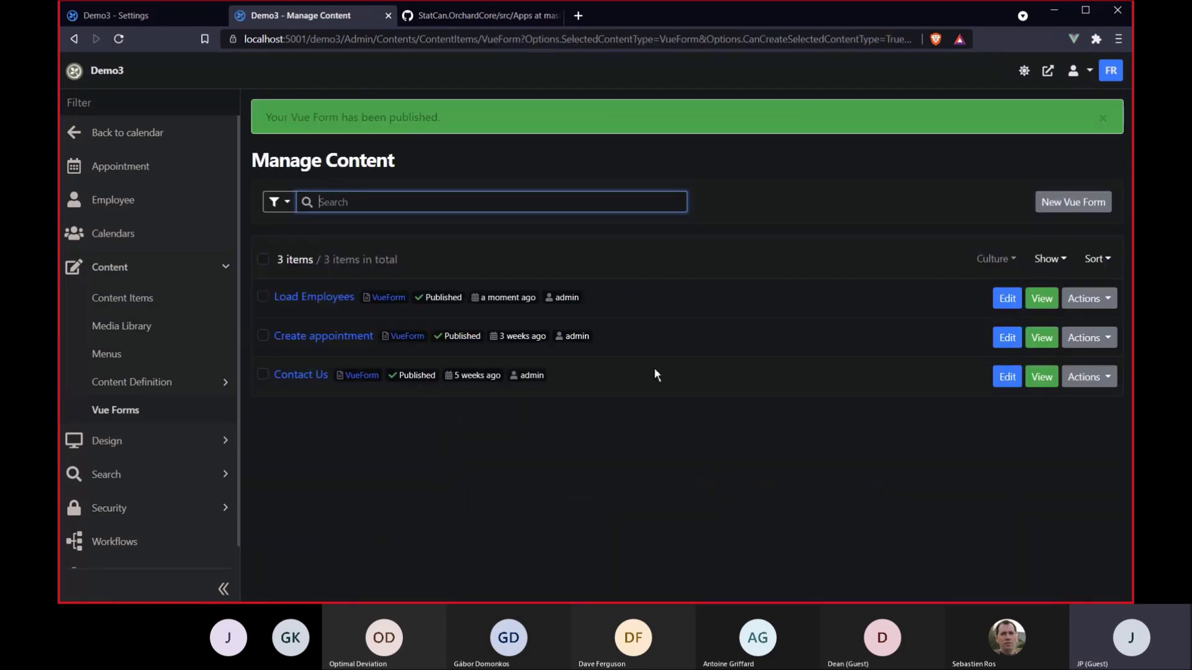
Open the live Bulk load Employees page, expand the form data, and choose the Default cohort
left_click(1043, 298)
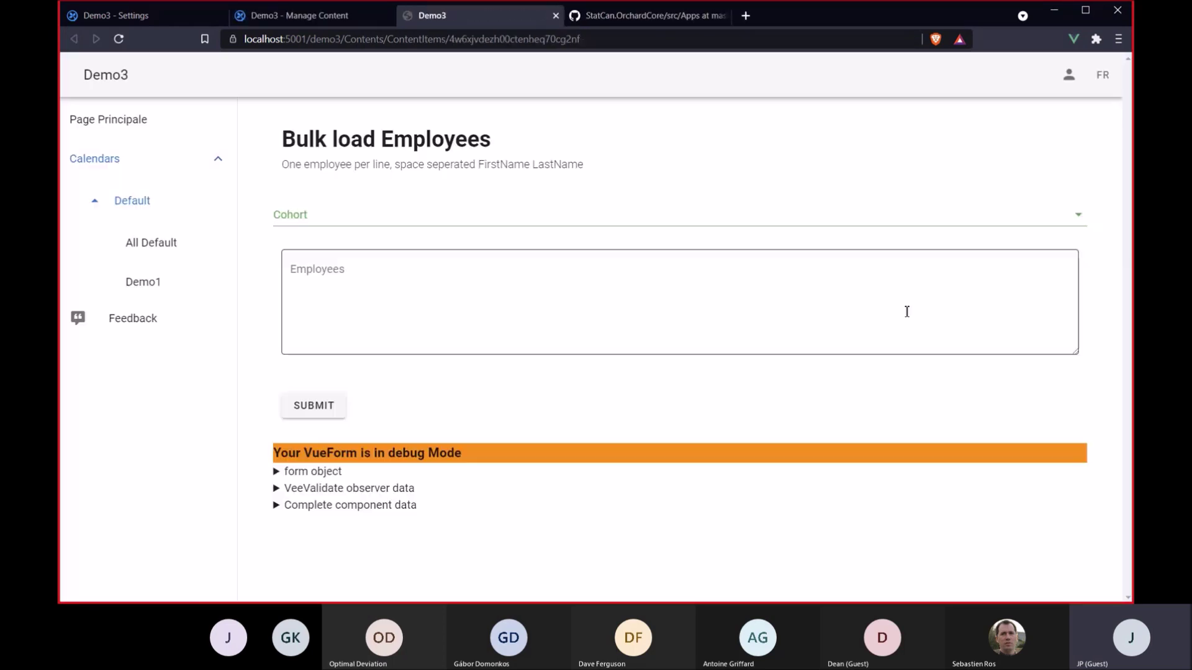
left_click(276, 472)
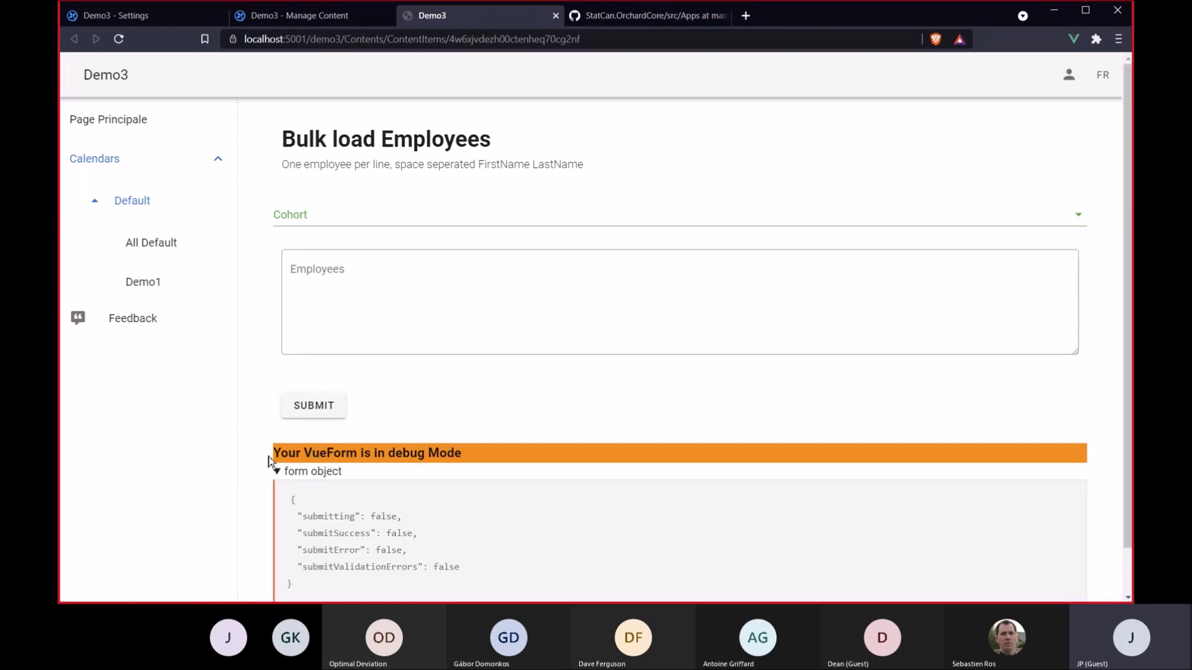
scroll(270, 368, "down", 1)
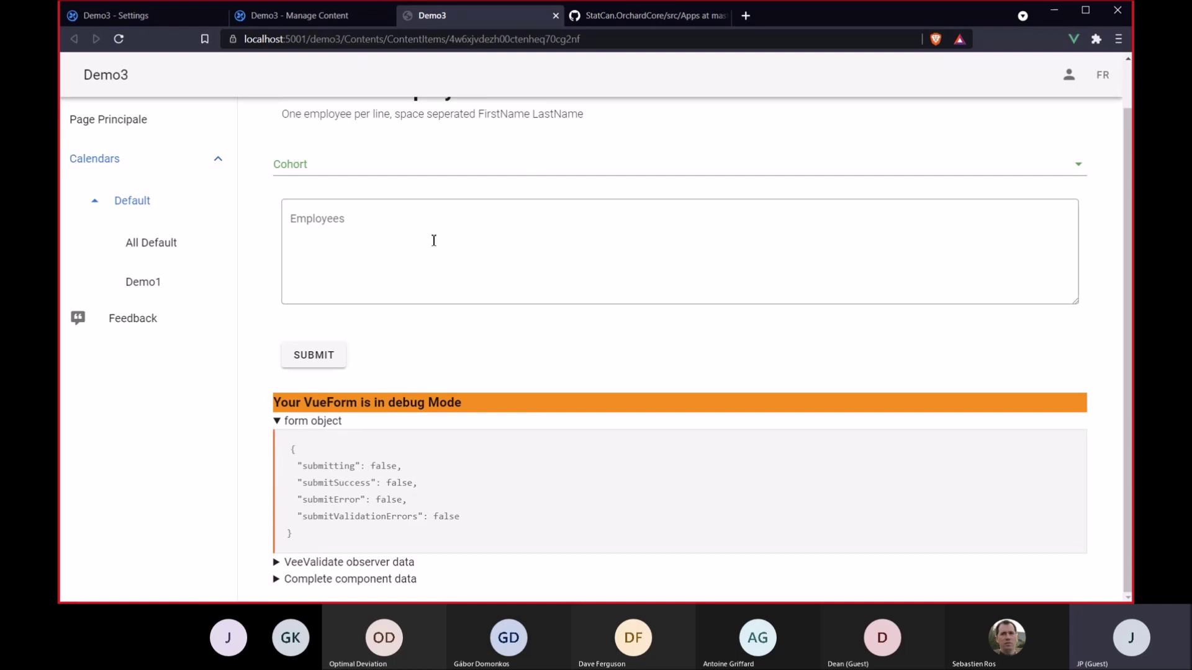
scroll(434, 241, "up", 1)
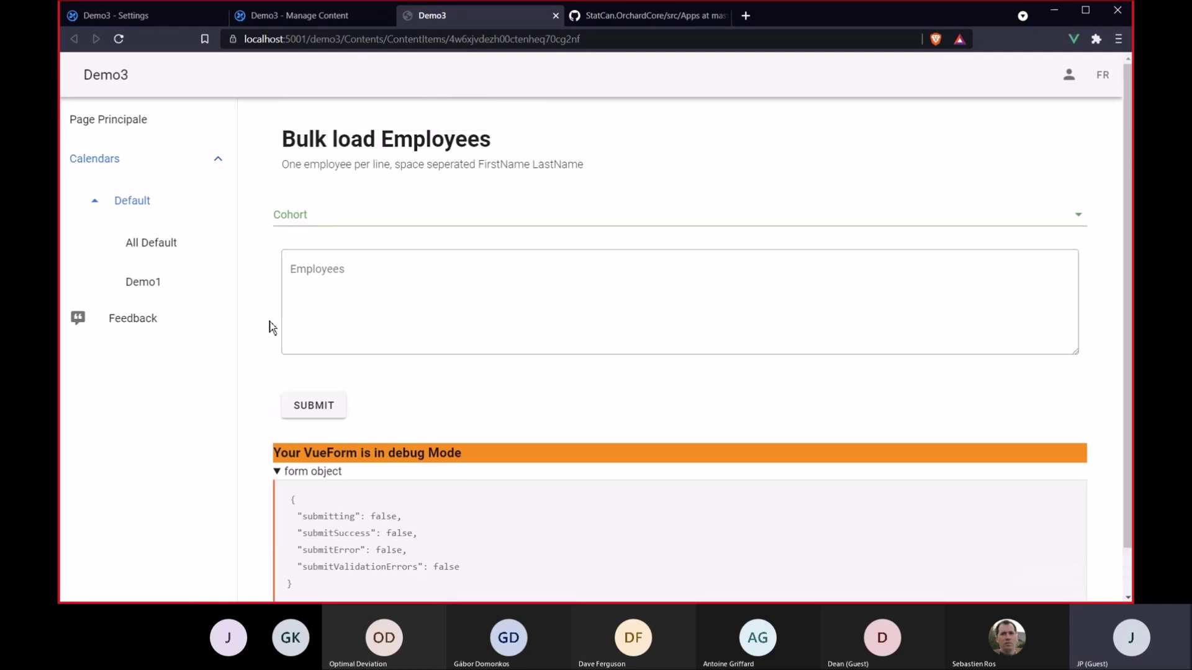
left_click(292, 216)
left_click(308, 246)
Submit employees Test 1 and Test 2 and highlight the 'cohort is required' error response
left_click(325, 337)
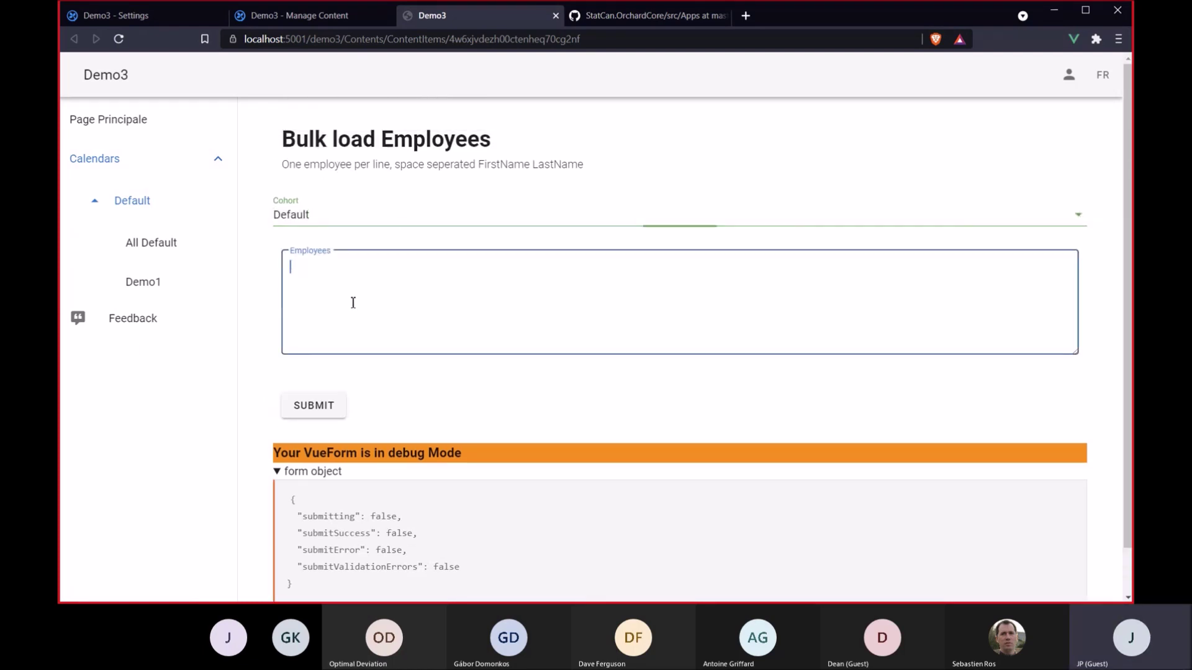
type("Test 1 ")
type("Test 2")
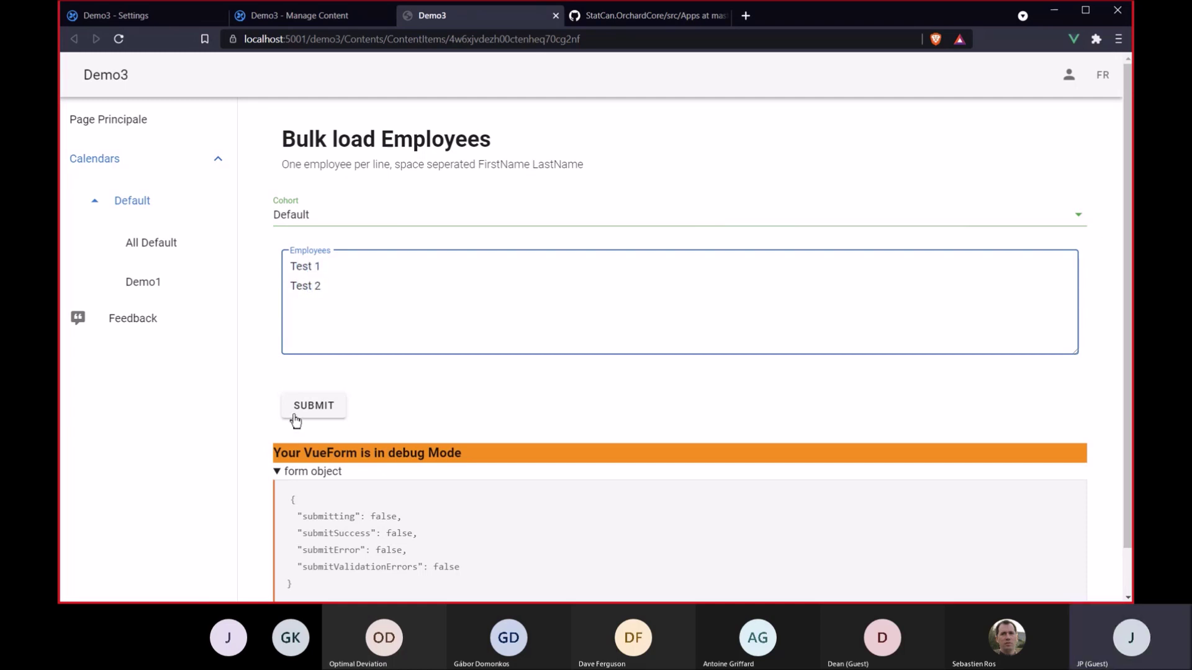
left_click(314, 406)
left_click(299, 215)
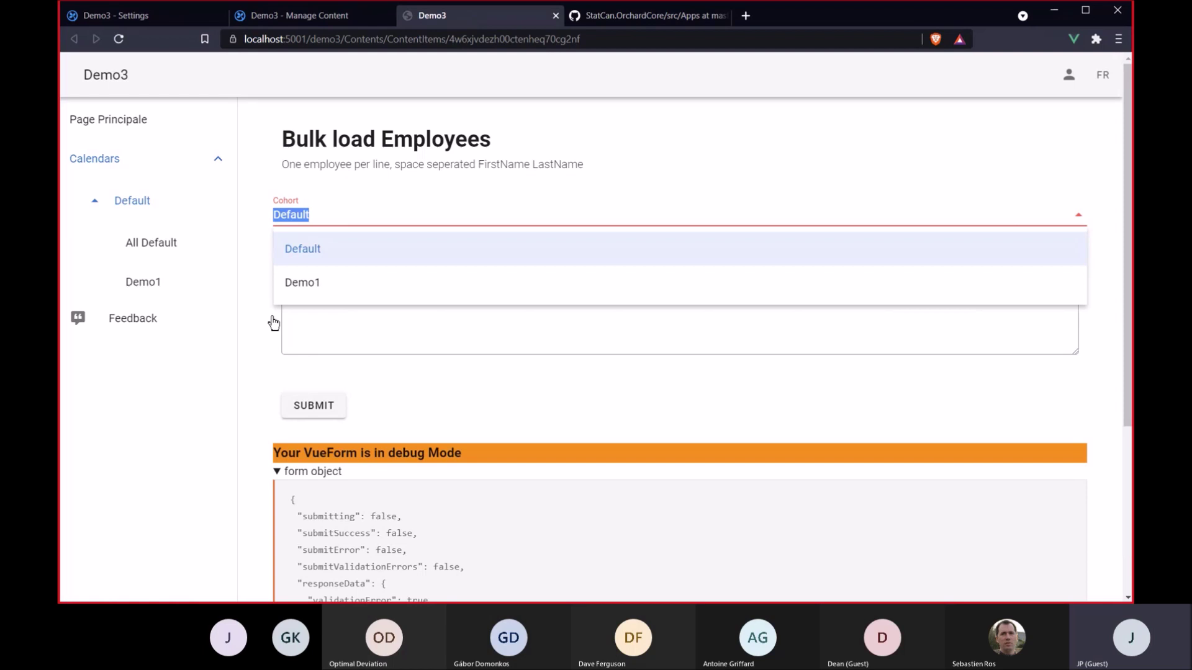
scroll(270, 322, "down", 1)
scroll(265, 410, "down", 2)
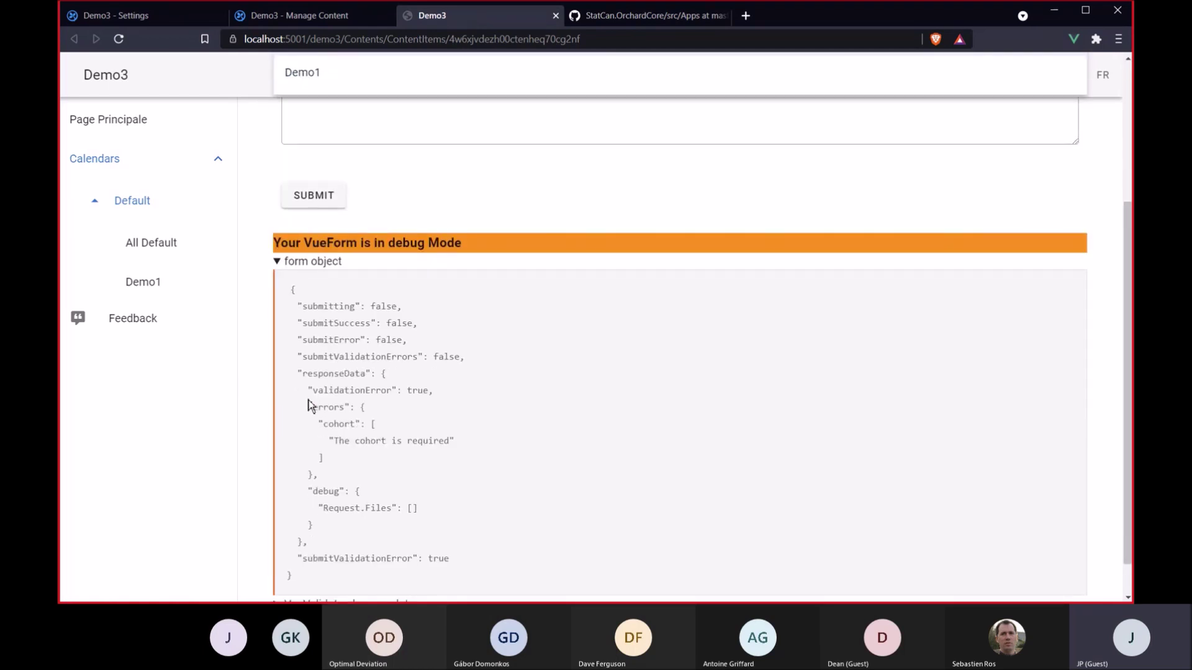
scroll(345, 442, "down", 2)
left_click_drag(300, 332, 307, 501)
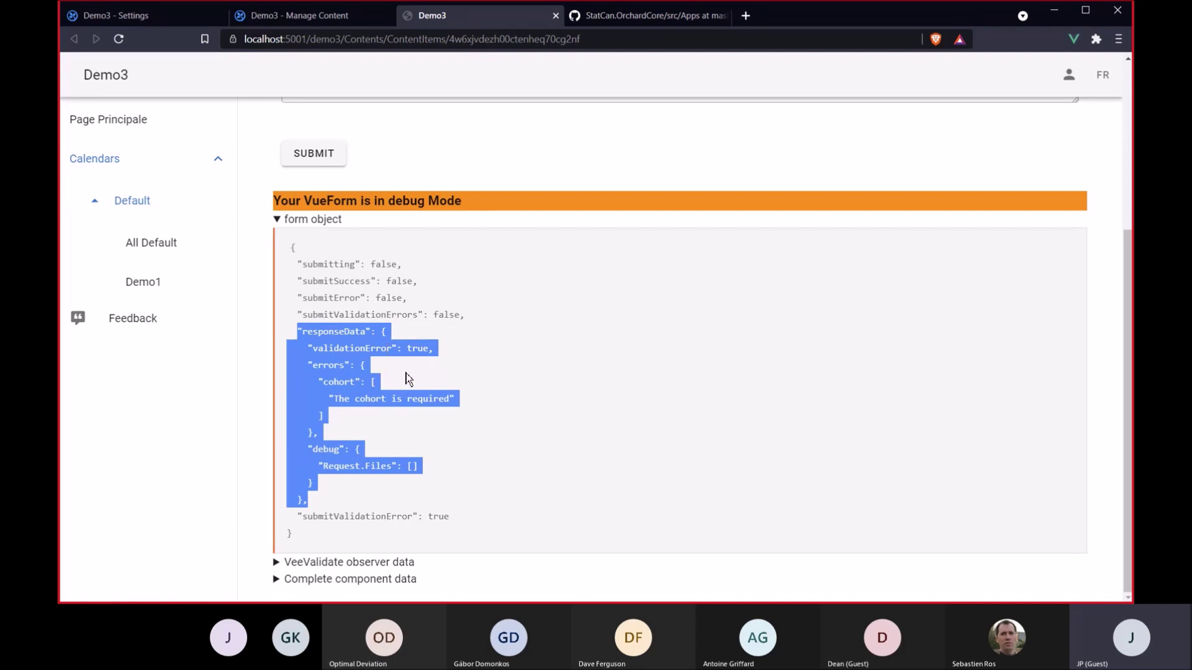
scroll(264, 318, "up", 5)
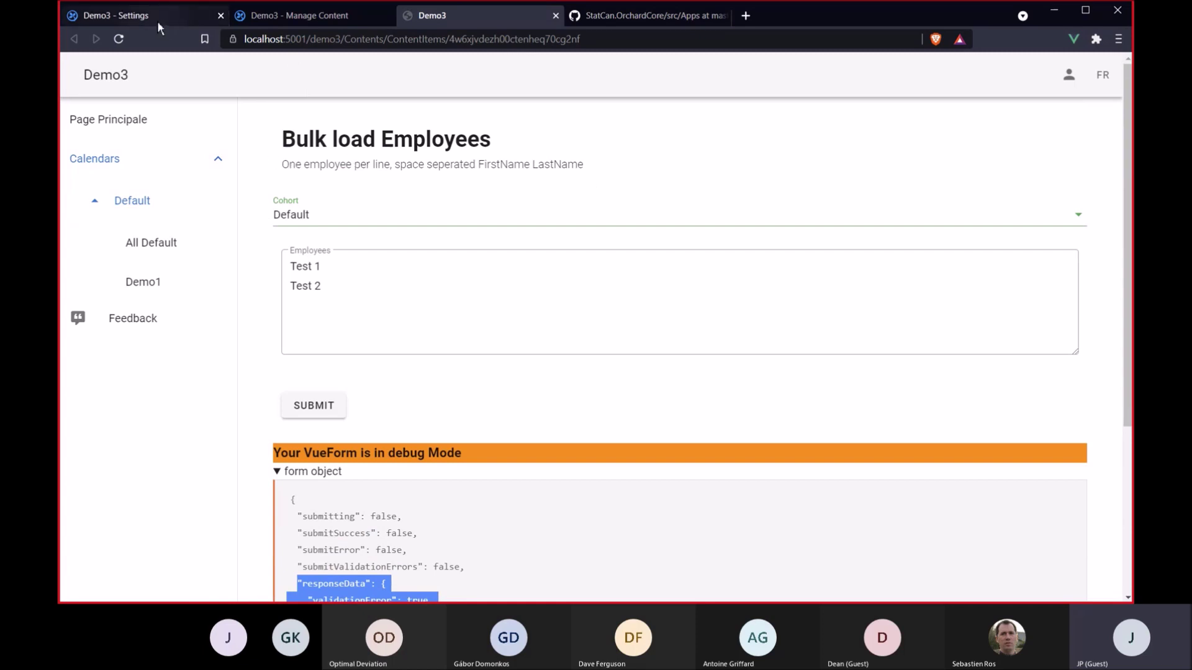
left_click(298, 15)
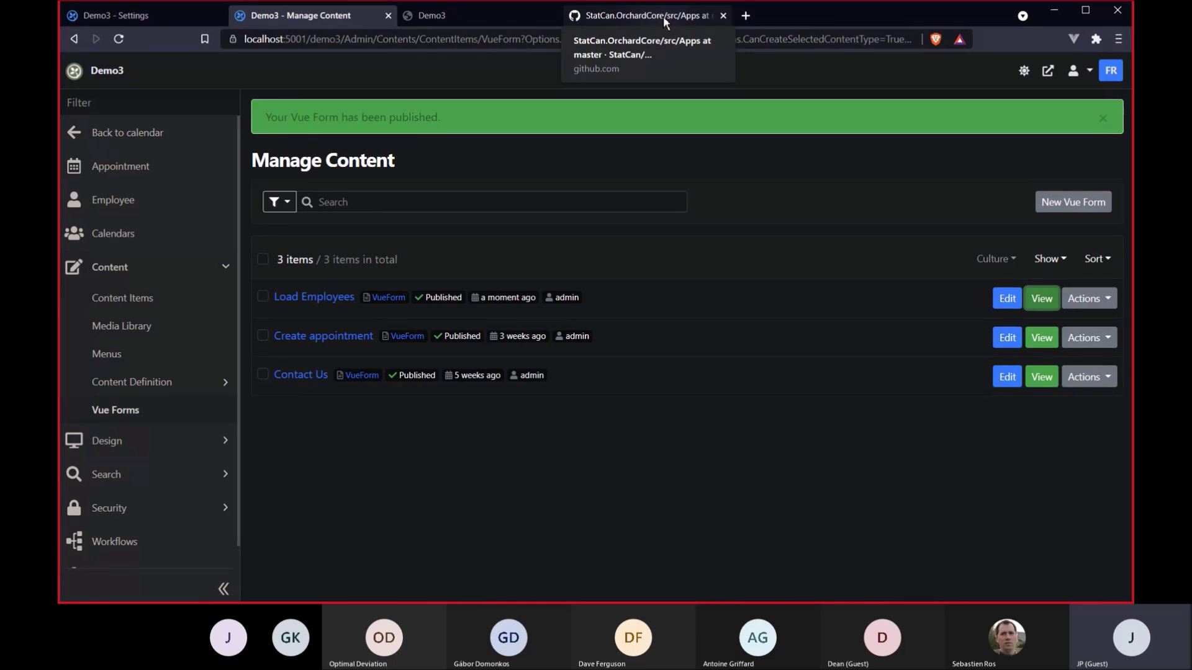
left_click(128, 132)
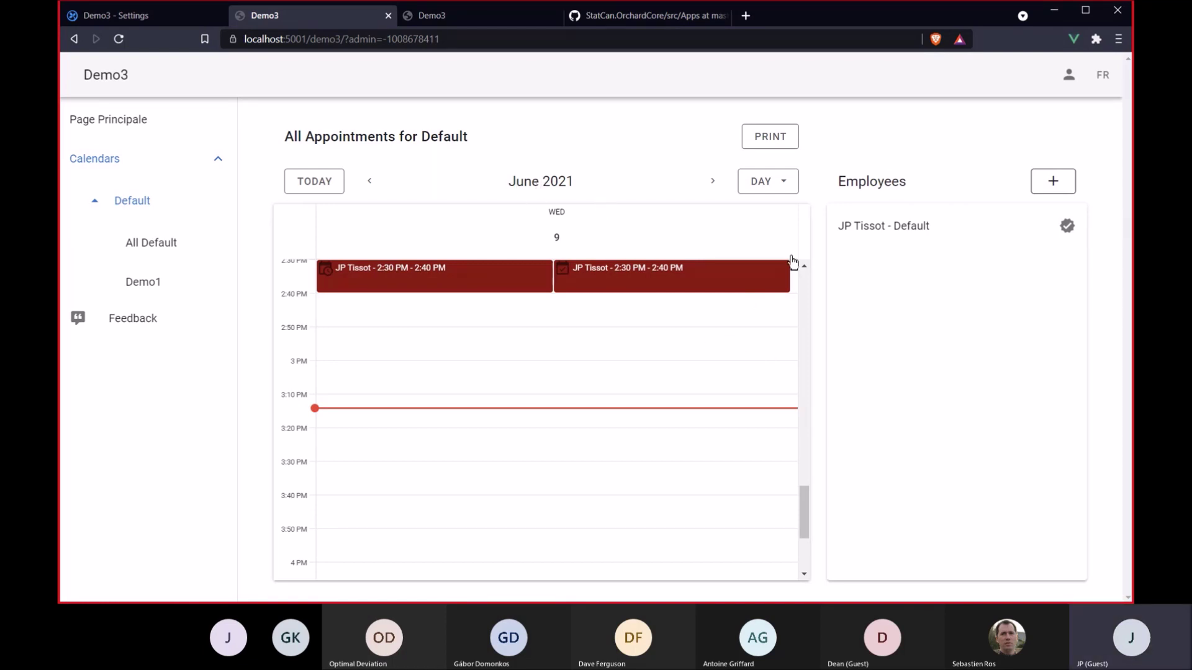
Switch the calendar to week and month views, then open Wednesday June 9's day view
left_click(782, 190)
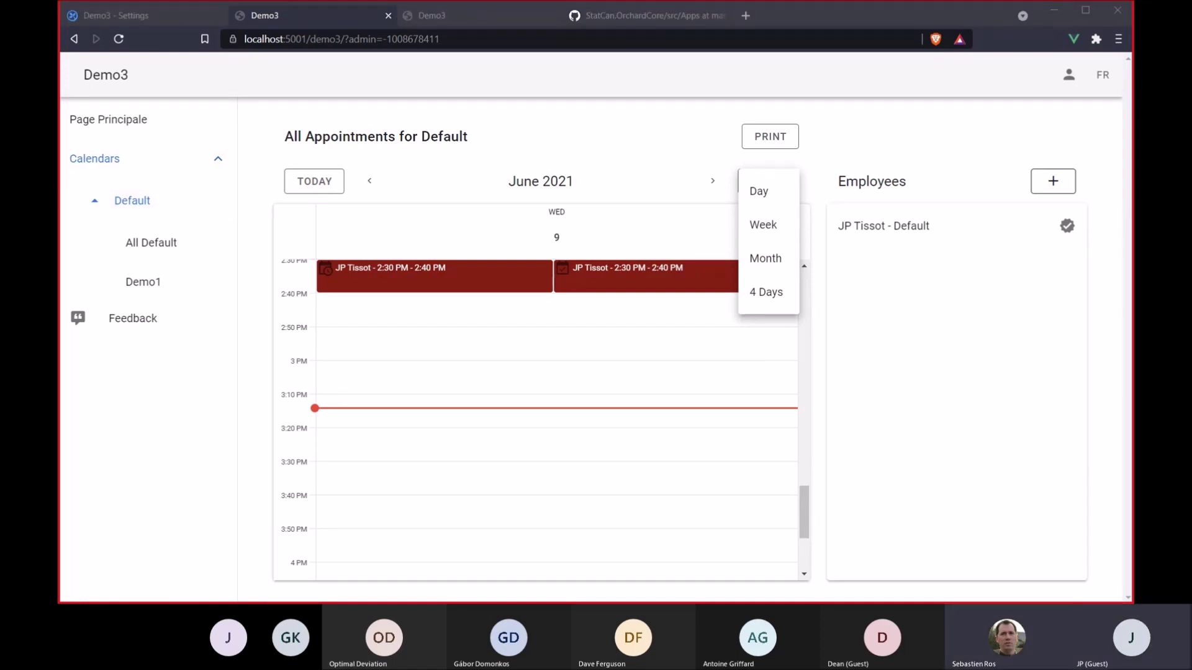
left_click(763, 224)
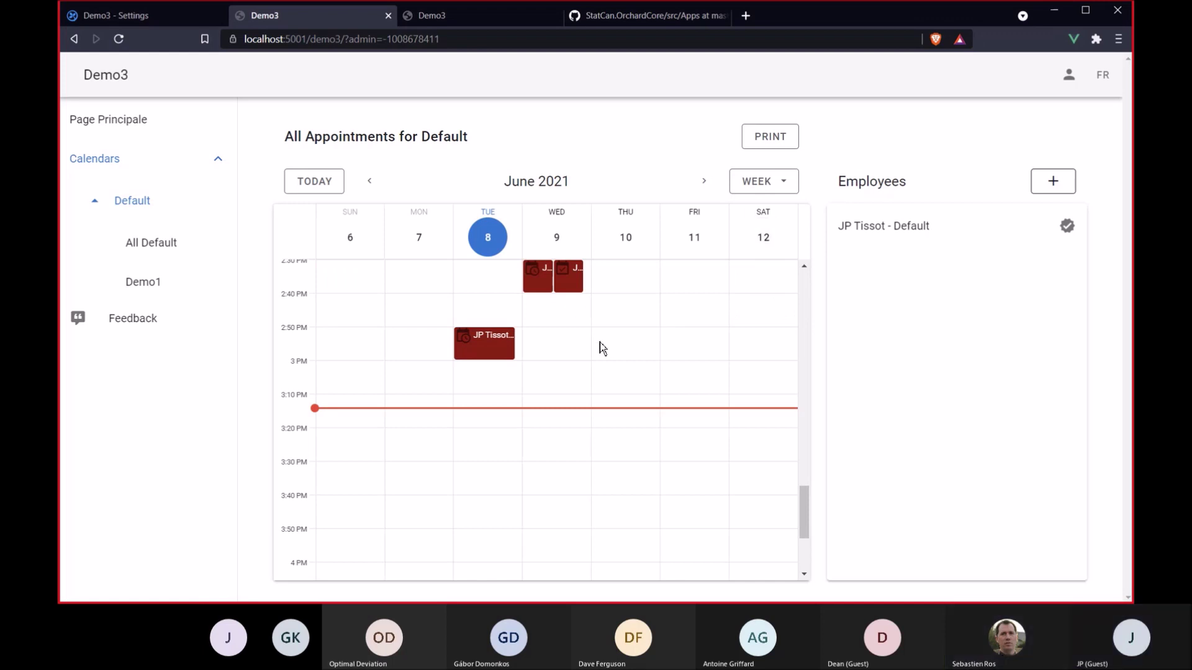
left_click(763, 182)
left_click(769, 261)
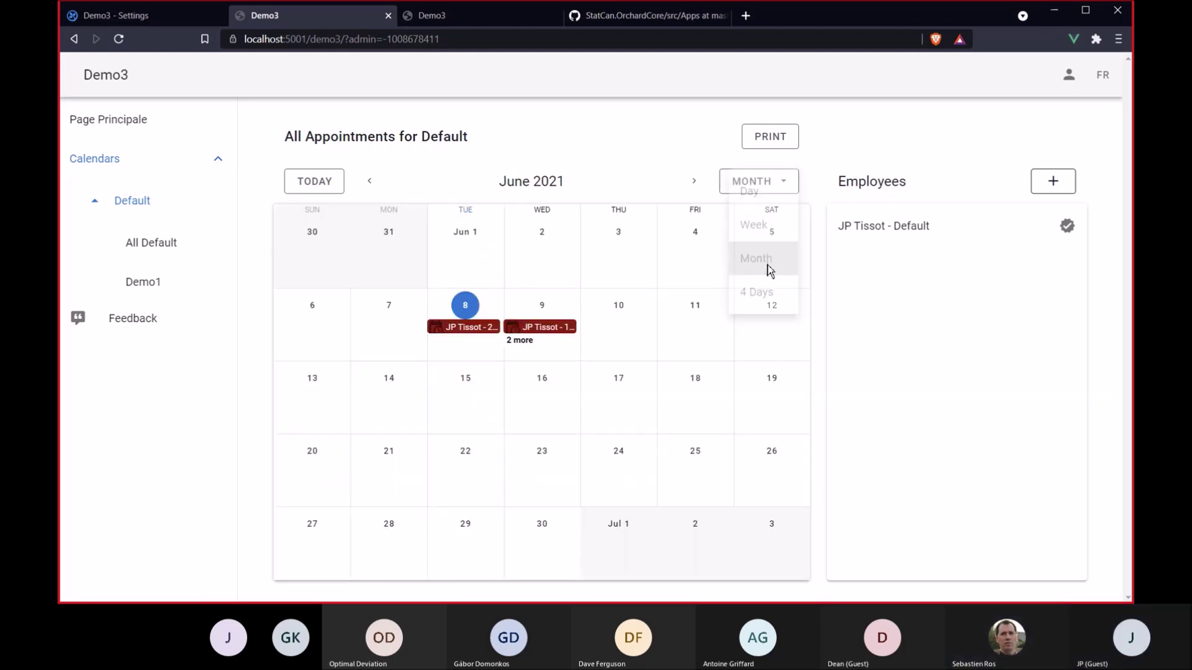
left_click(520, 340)
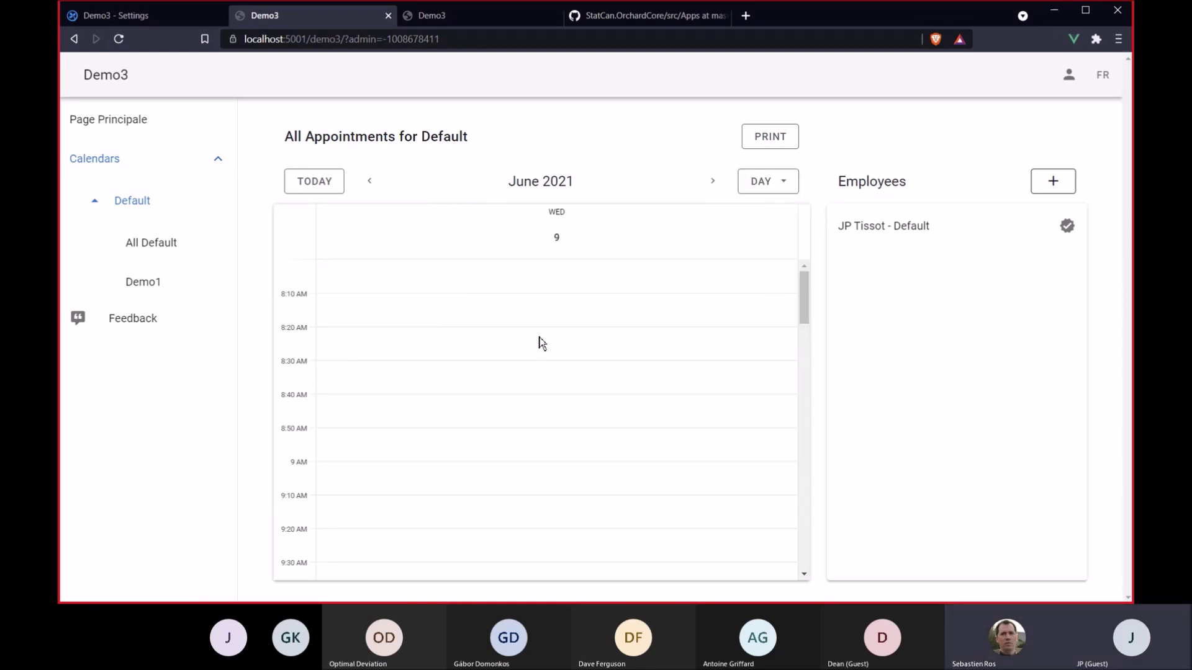
scroll(699, 351, "down", 8)
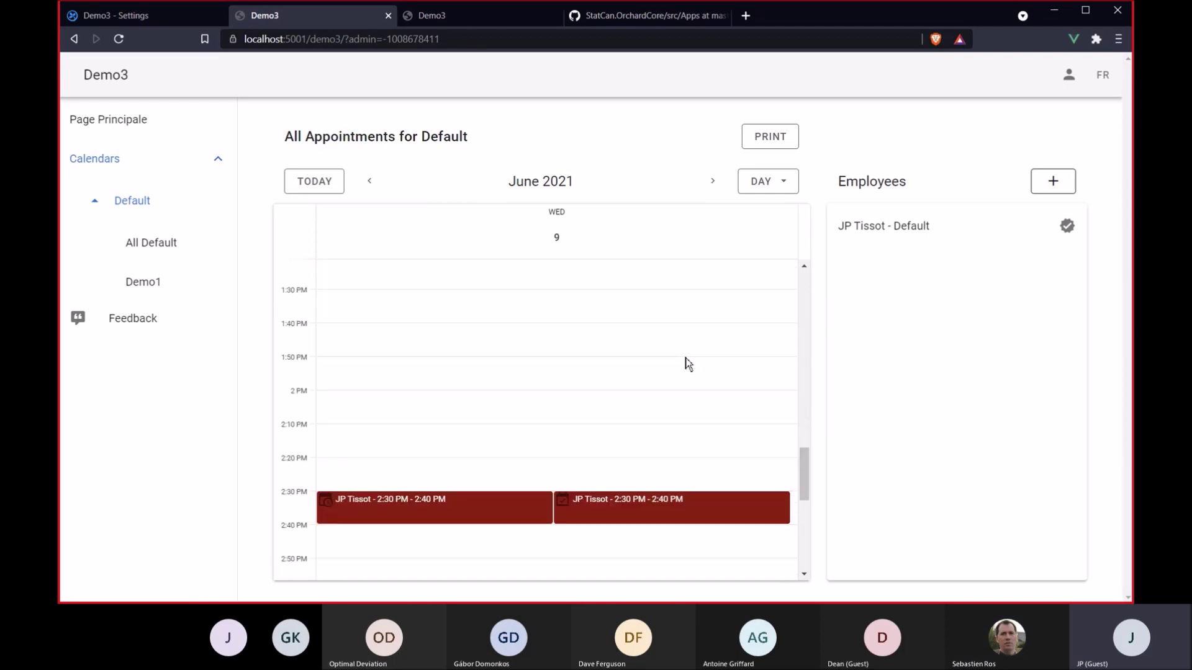
scroll(688, 363, "down", 5)
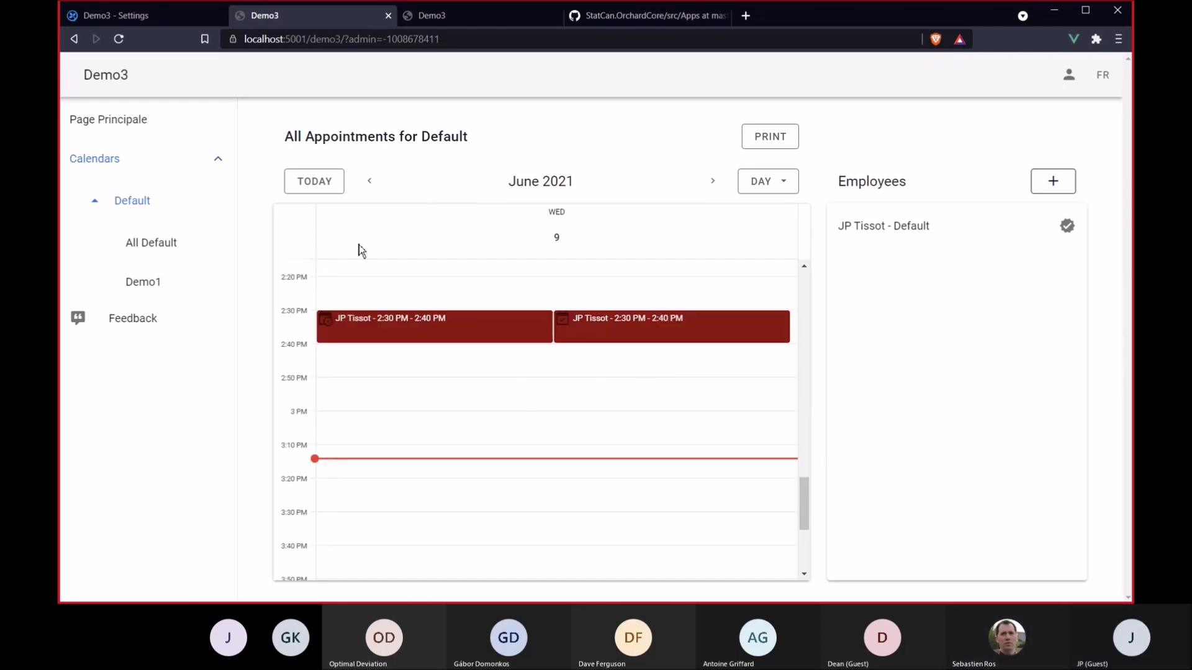
left_click(116, 14)
left_click(264, 14)
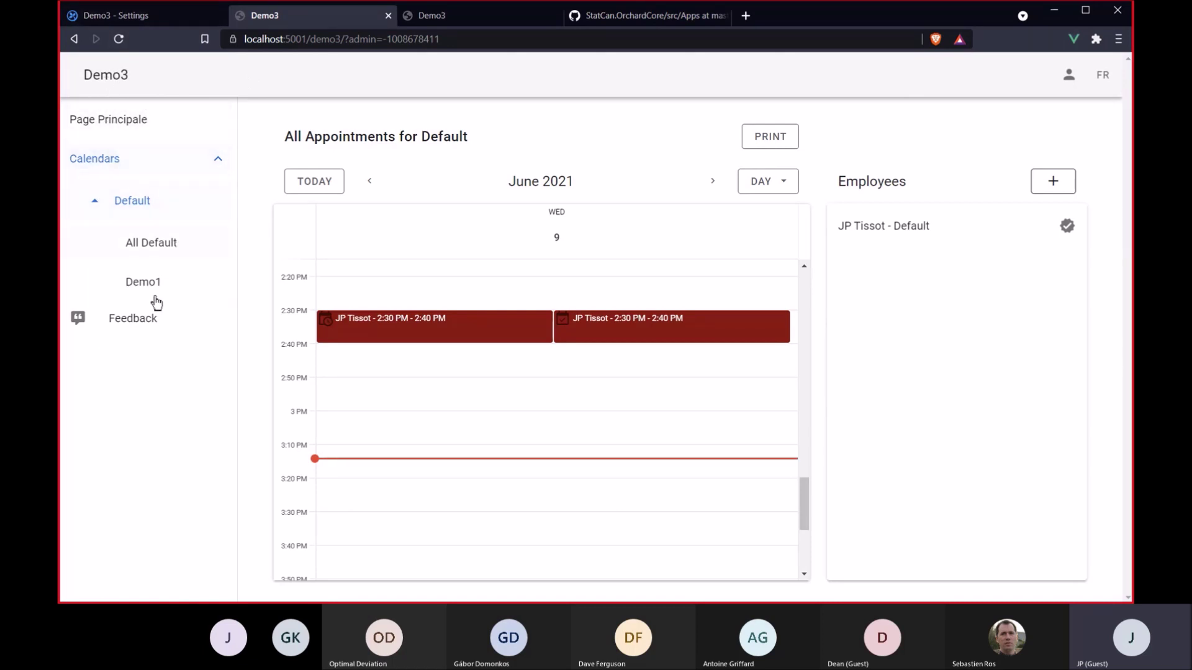
Go to the admin settings page and open the Content > Menus list
left_click(147, 16)
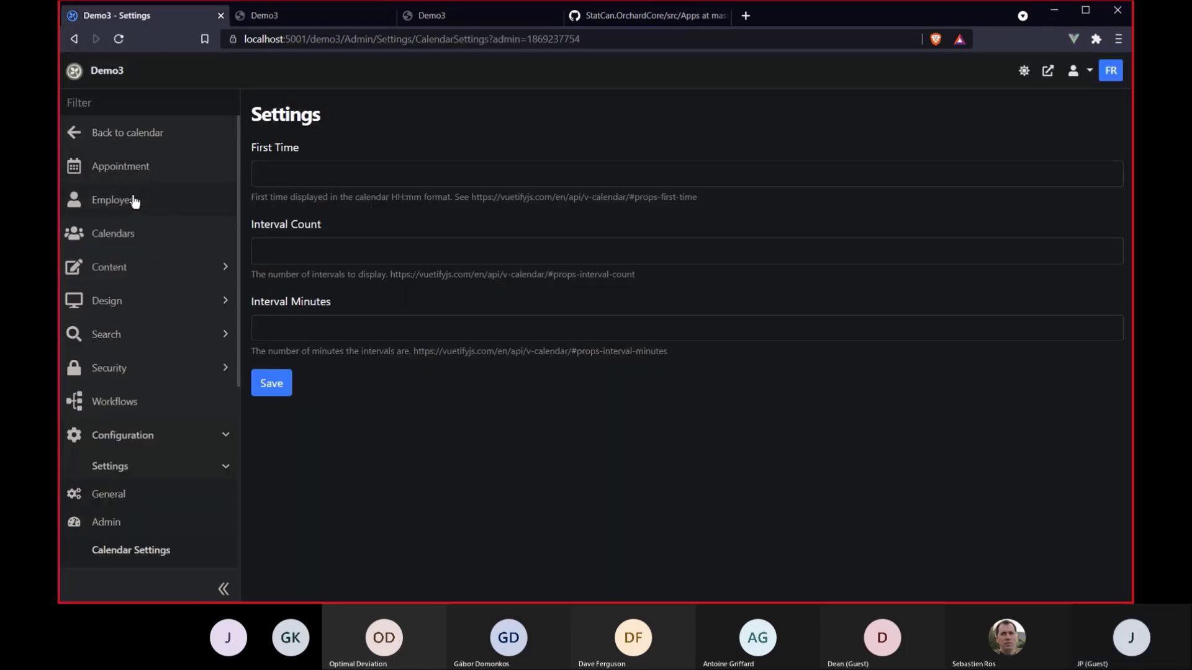
left_click(139, 270)
left_click(108, 355)
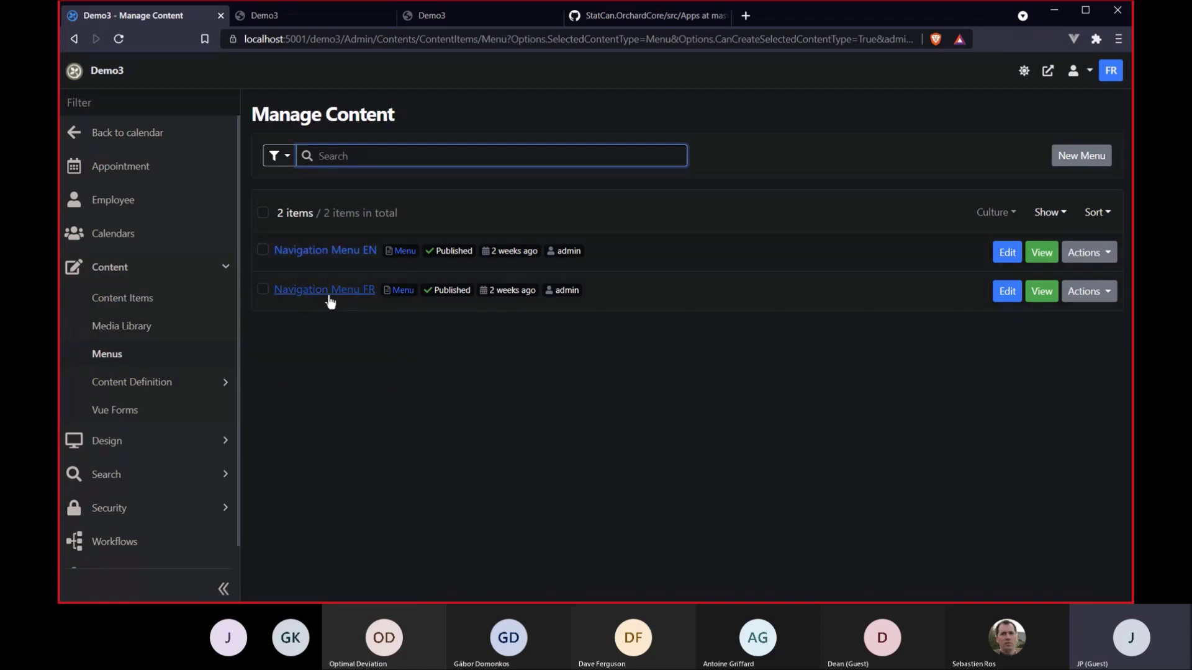
Open Design > Widgets, review the Navigation Drawer widget's settings, and return to the overview
left_click(157, 441)
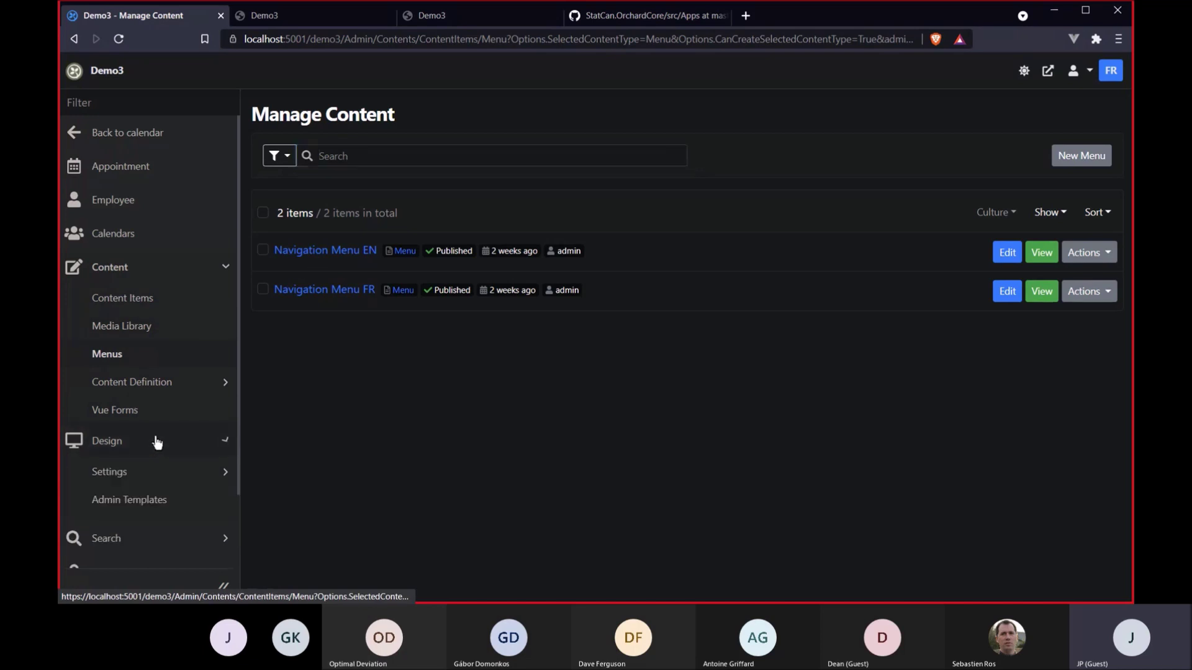
scroll(156, 442, "down", 2)
scroll(131, 429, "down", 1)
left_click(110, 422)
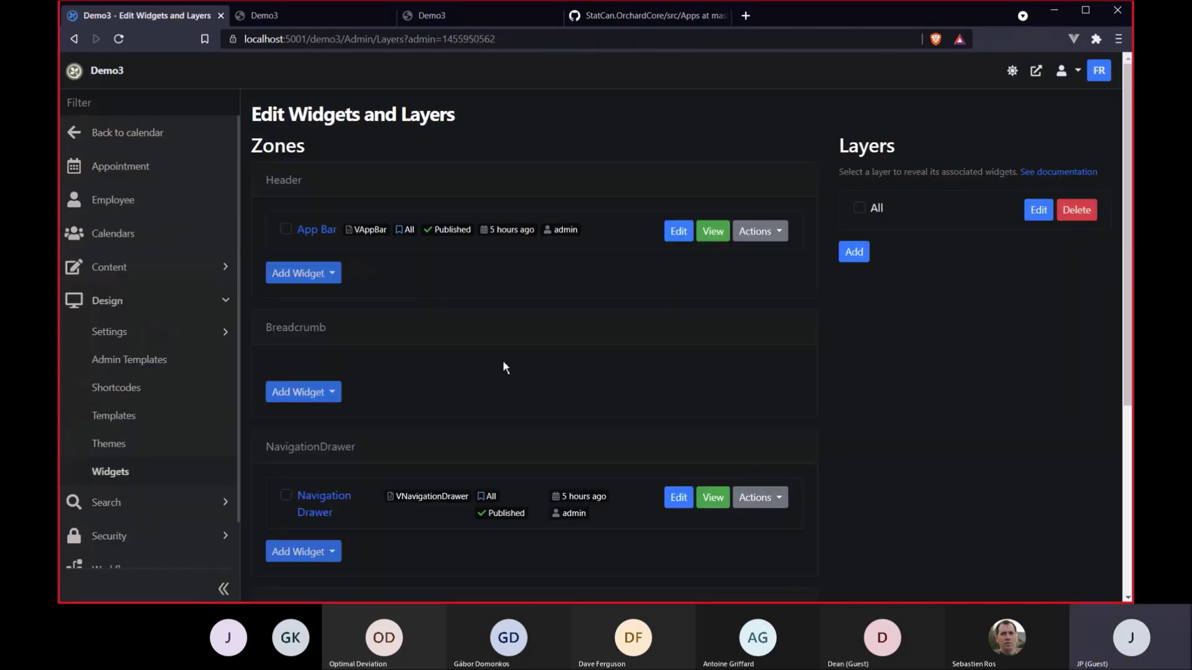
left_click(328, 507)
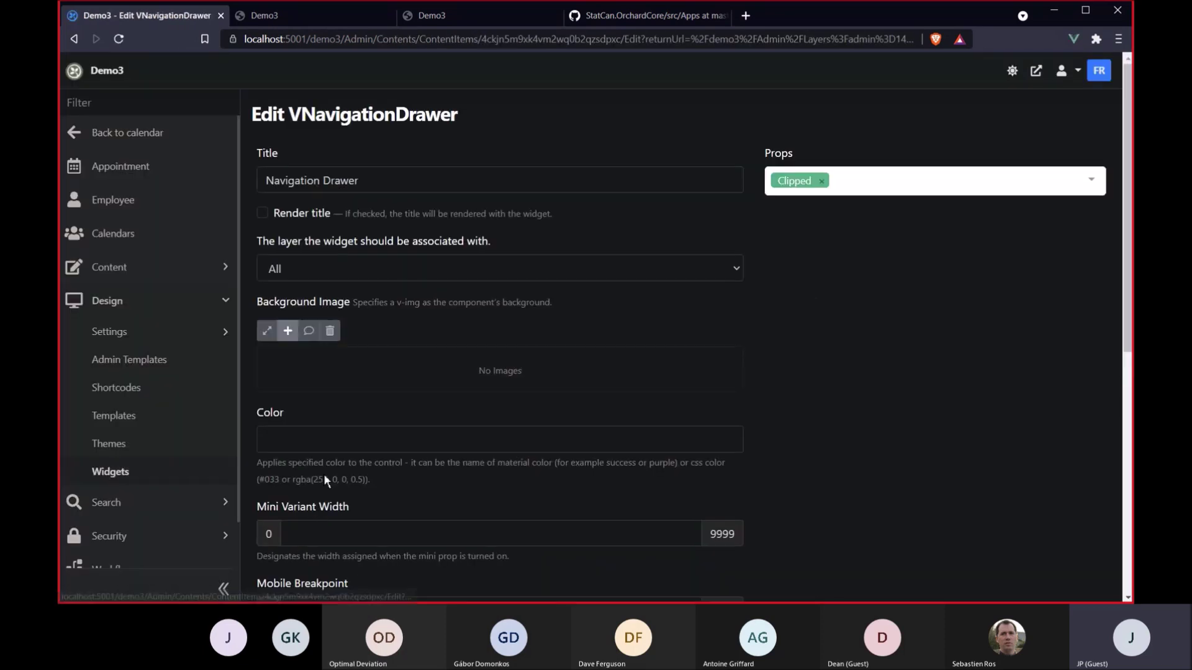
scroll(581, 377, "down", 3)
scroll(787, 407, "down", 3)
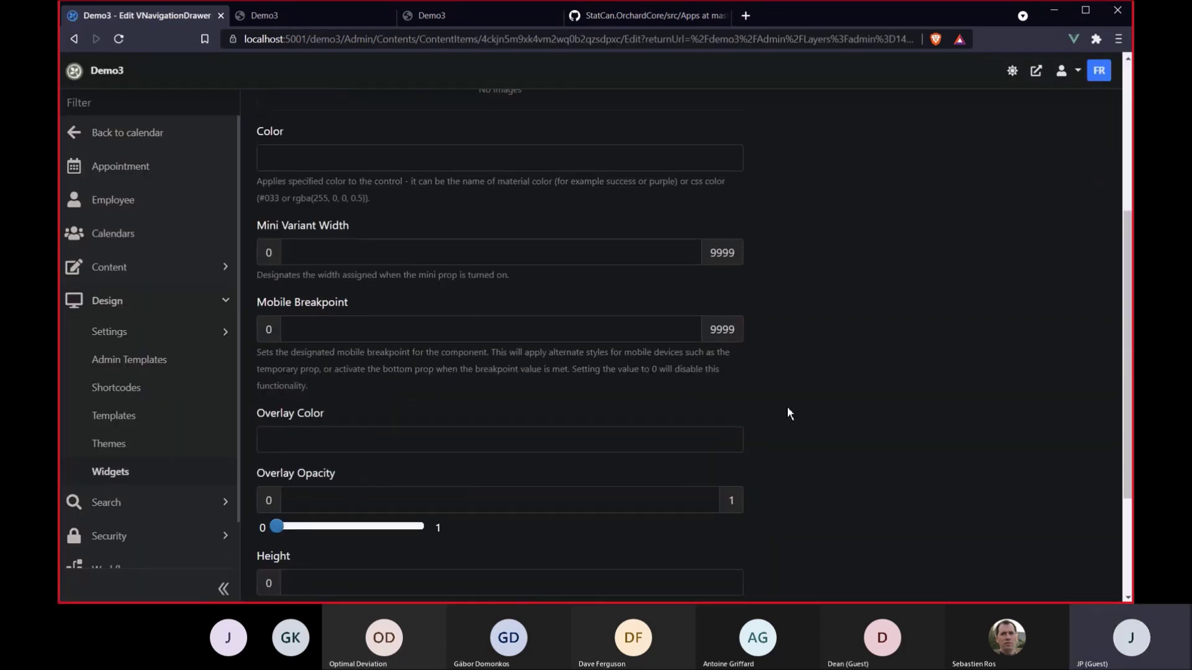
scroll(786, 407, "down", 2)
scroll(779, 418, "up", 8)
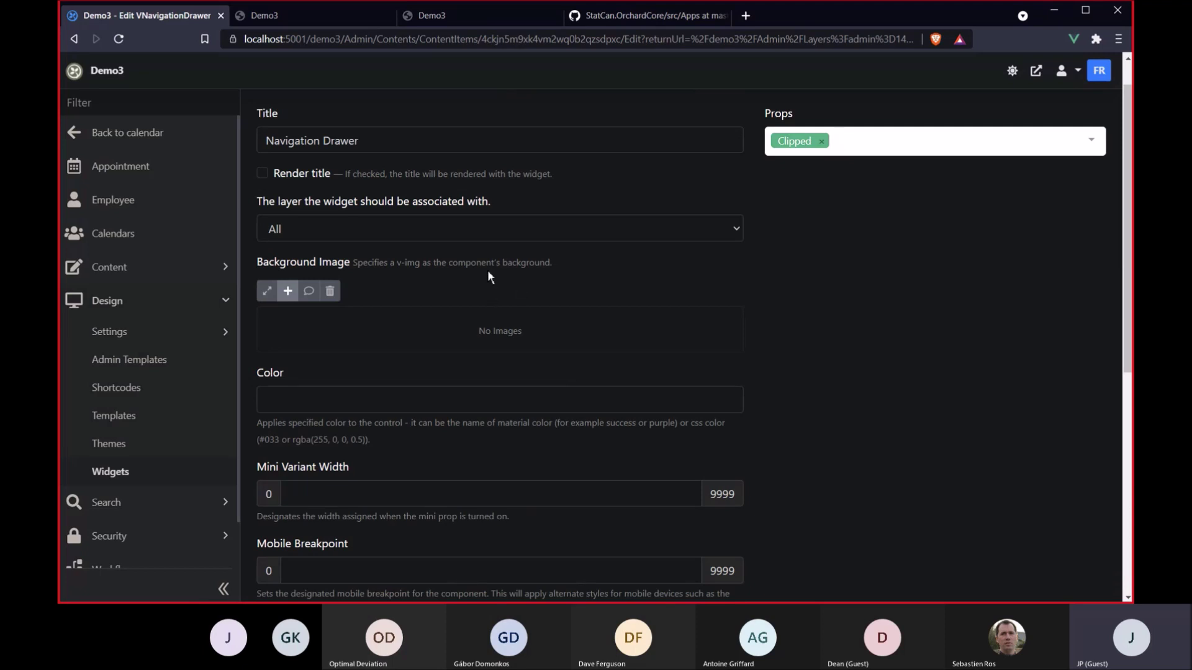
key("alt+Left")
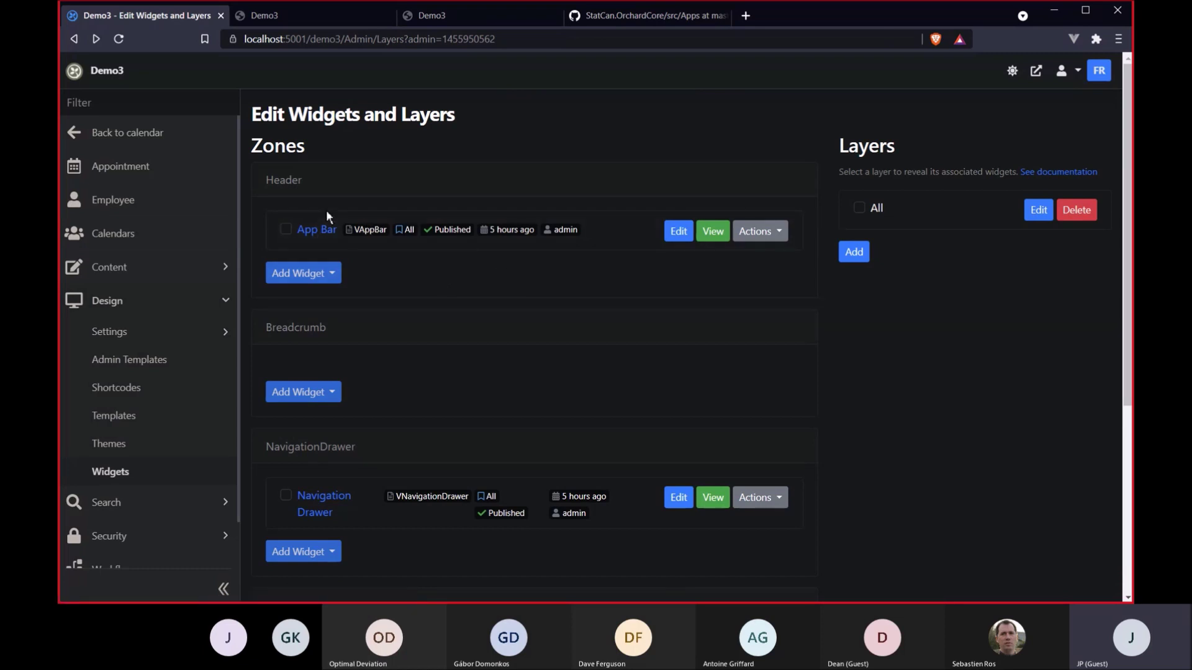
left_click(314, 17)
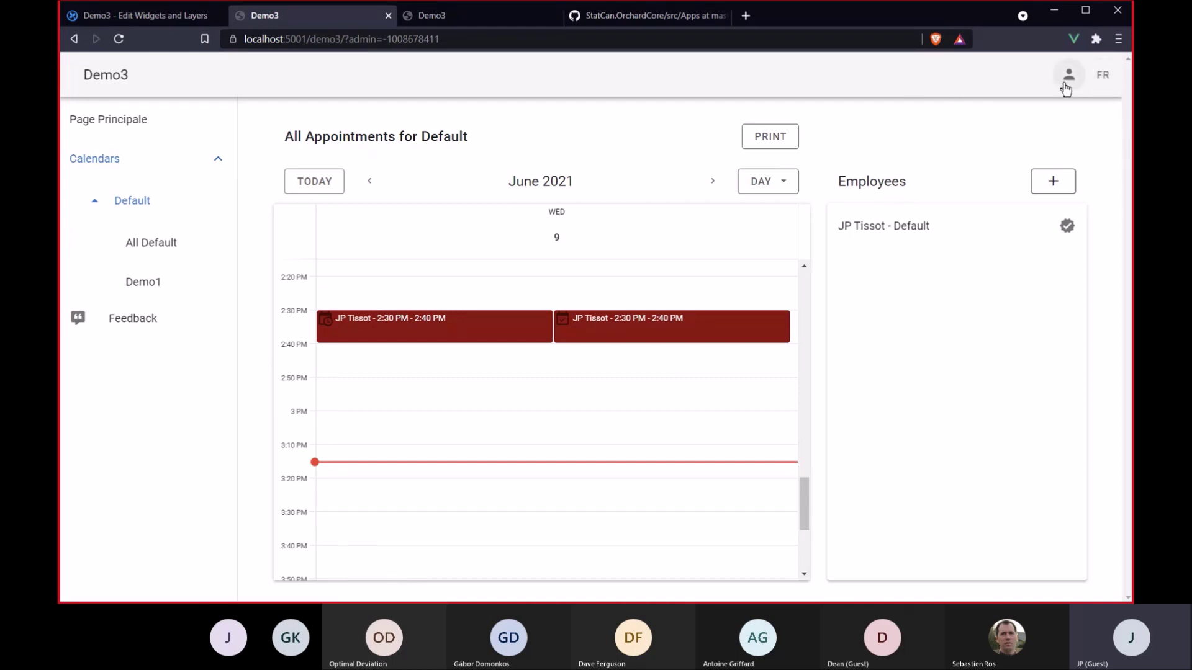
left_click(1068, 75)
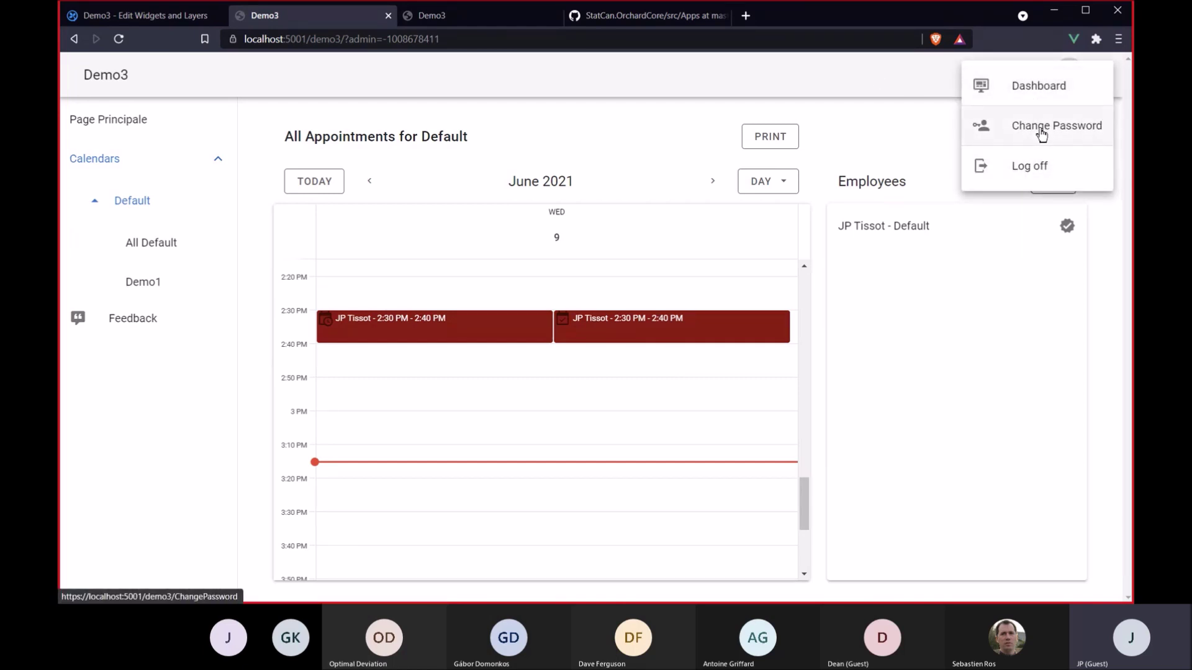
left_click(752, 83)
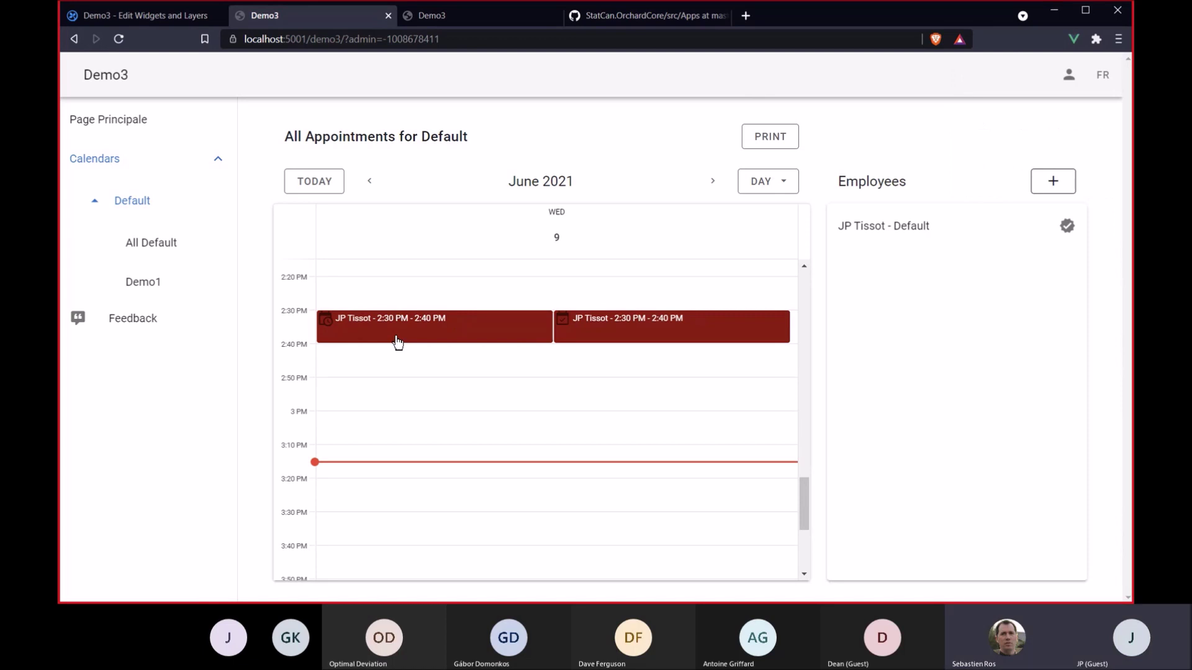
Expand Search > Queries in the admin sidebar and open All queries
left_click(140, 15)
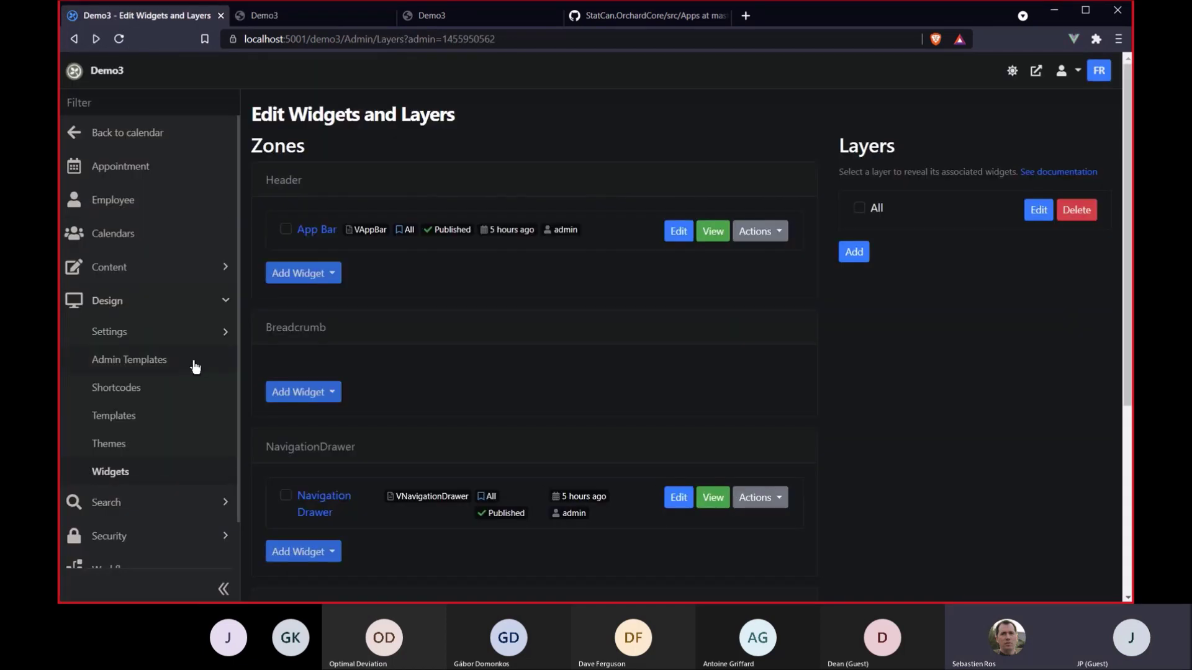
scroll(187, 373, "down", 2)
left_click(107, 452)
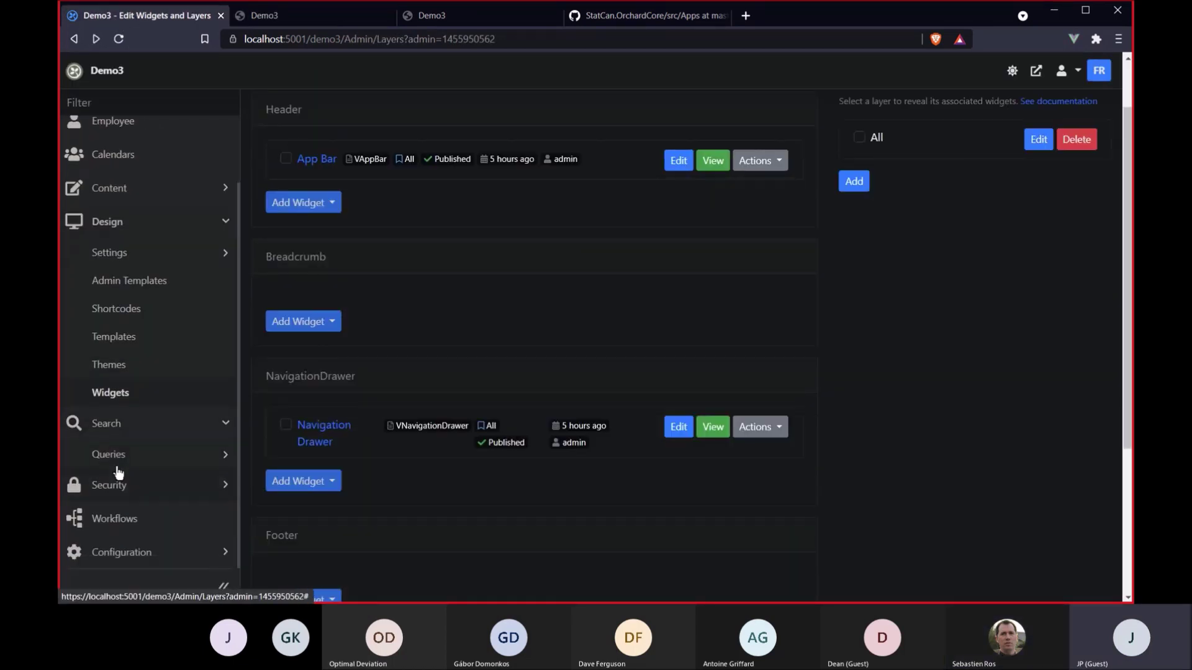
left_click(109, 485)
left_click(108, 456)
scroll(121, 430, "down", 1)
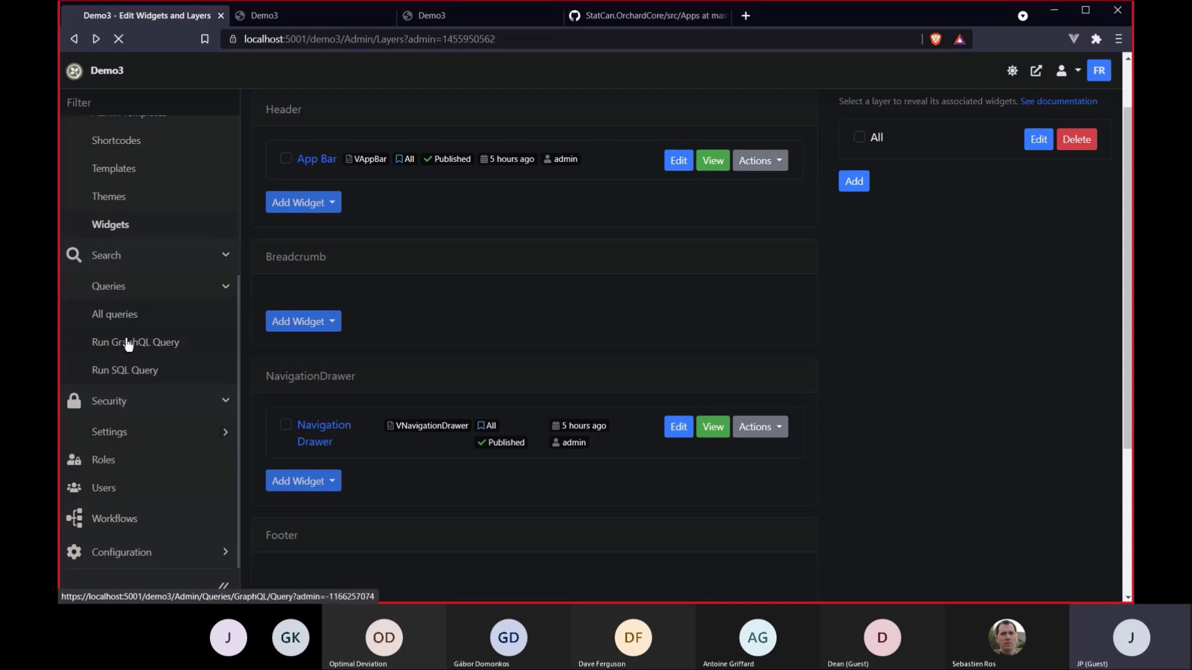
left_click(114, 315)
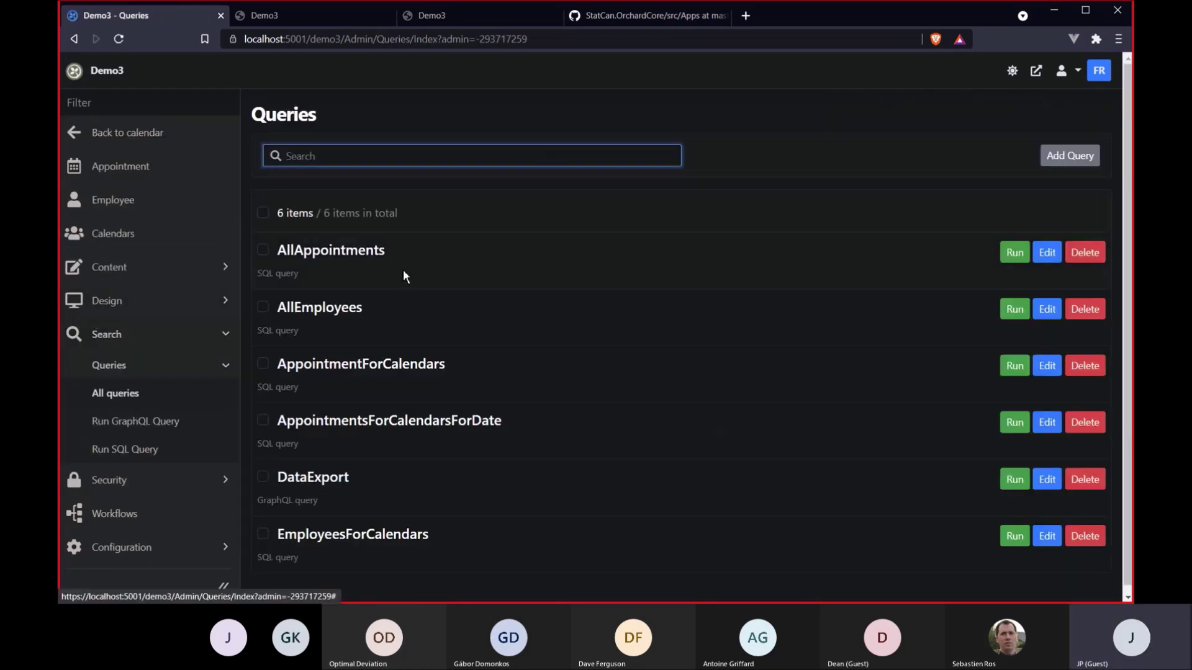
Highlight the AllAppointments, AllEmployees, AppointmentForCalendars and EmployeesForCalendars query names
double_click(331, 252)
scroll(327, 346, "down", 1)
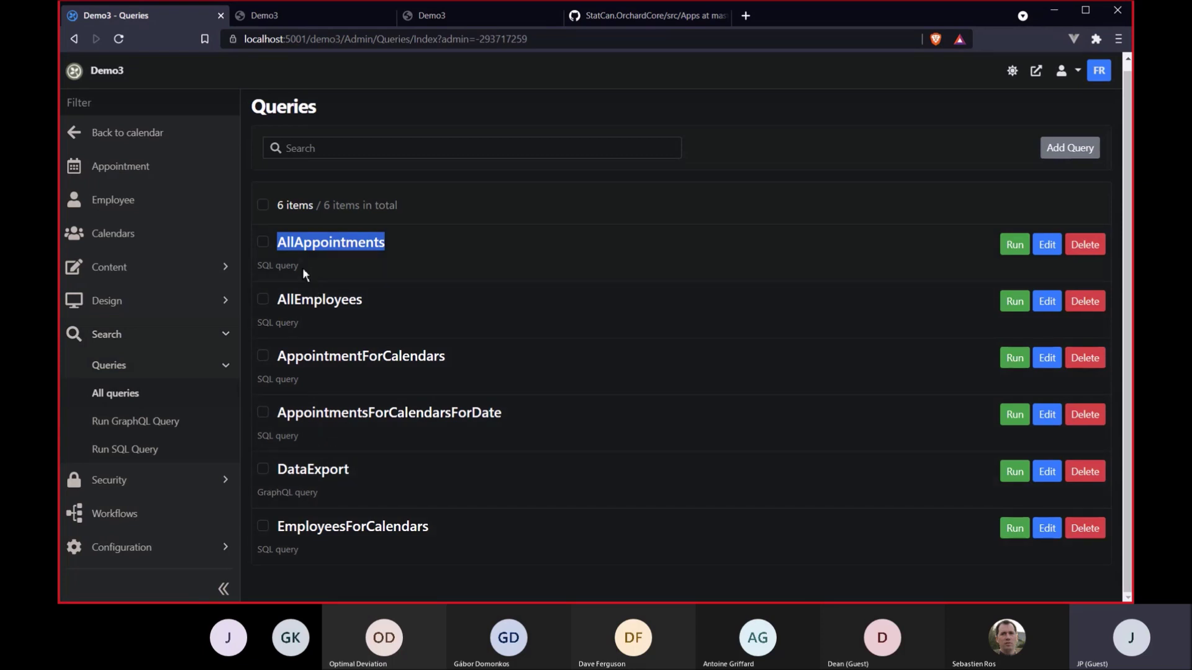
double_click(319, 300)
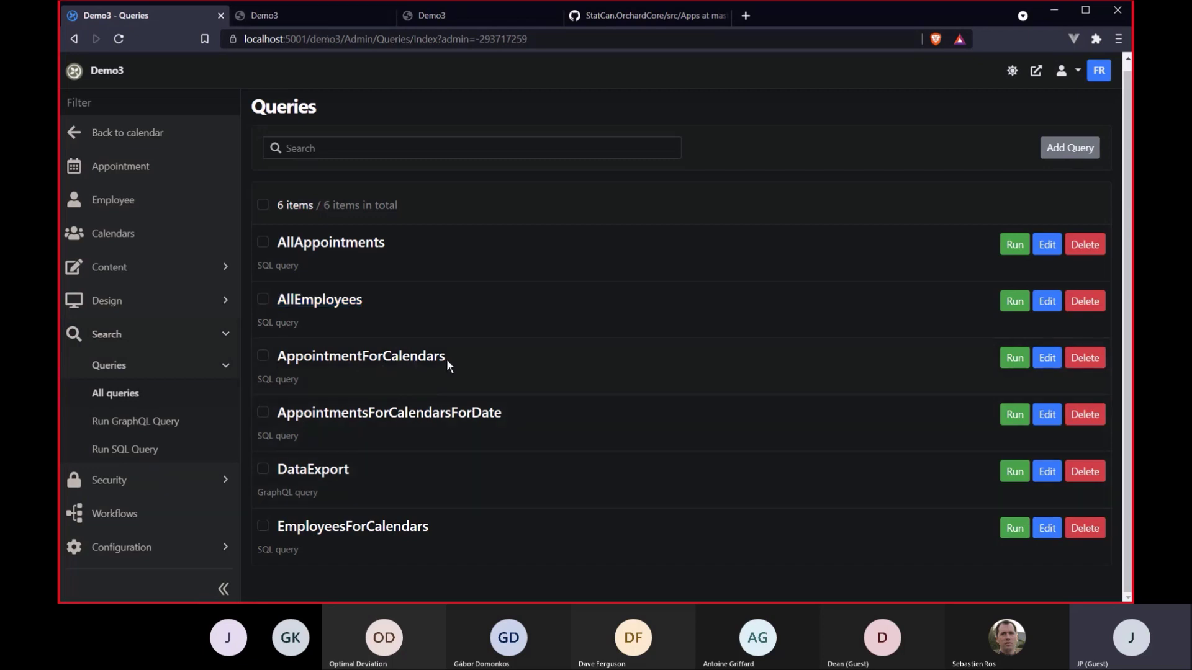
left_click_drag(446, 358, 287, 360)
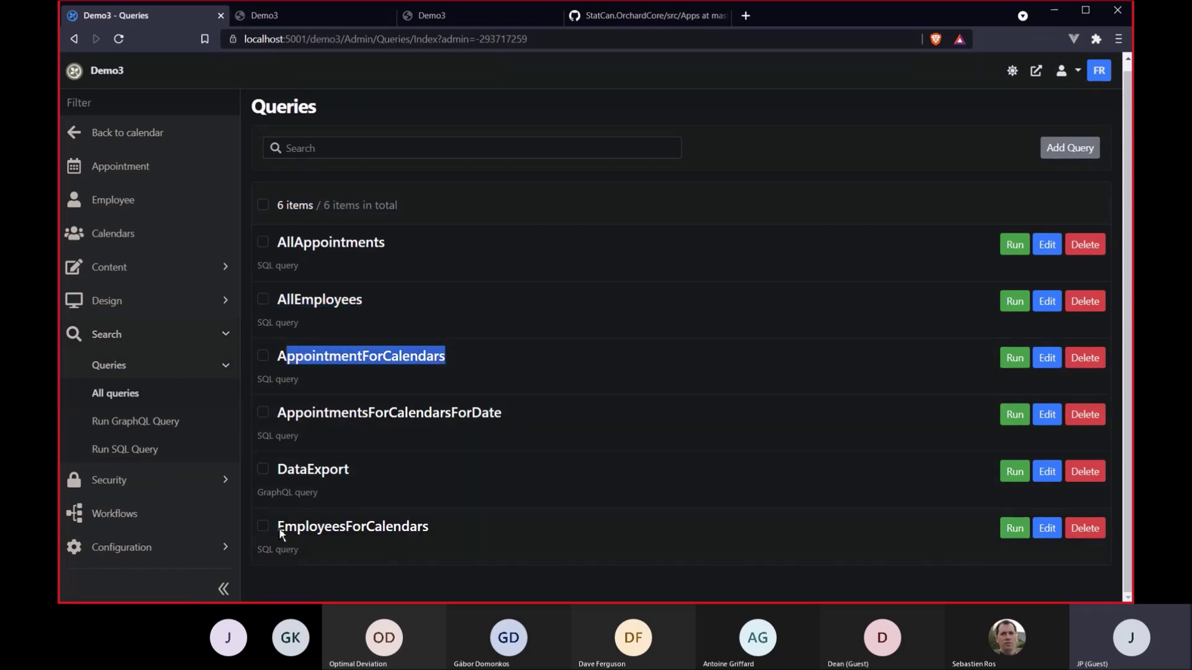
left_click_drag(277, 530, 446, 529)
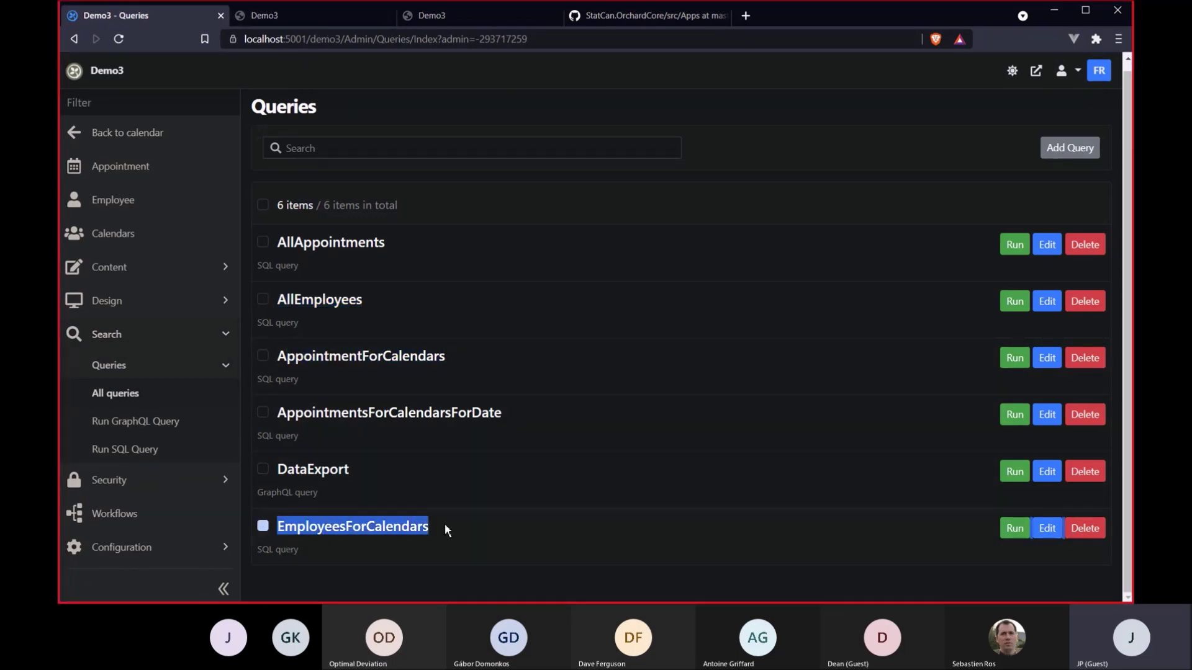
left_click(301, 18)
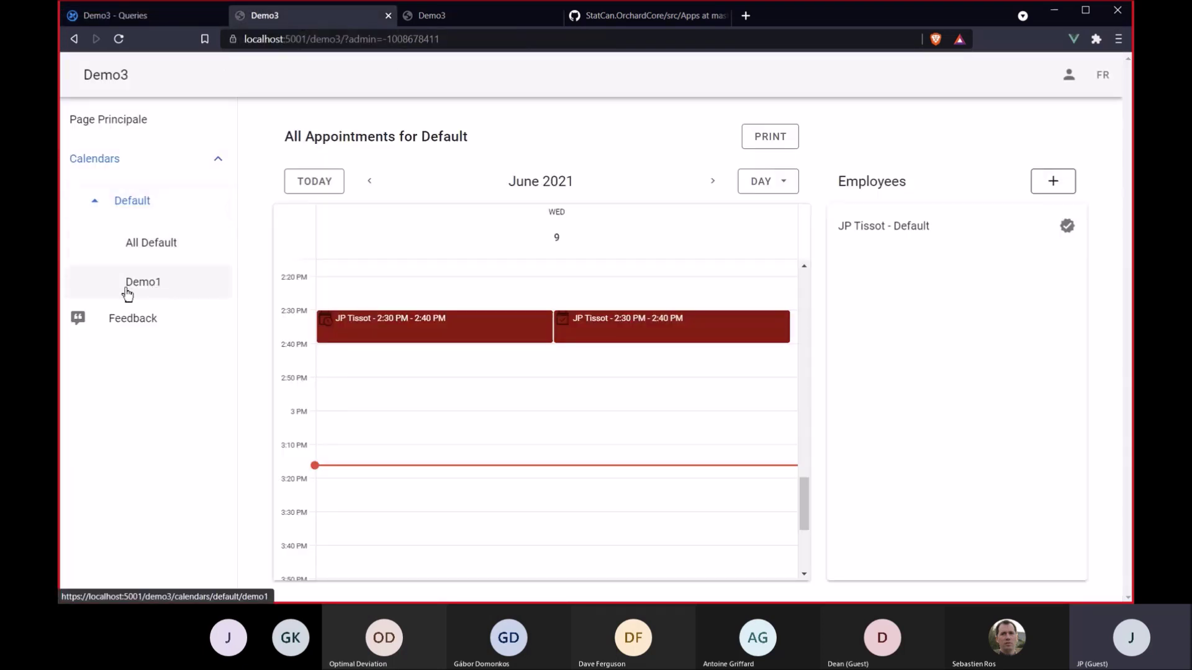
left_click(160, 290)
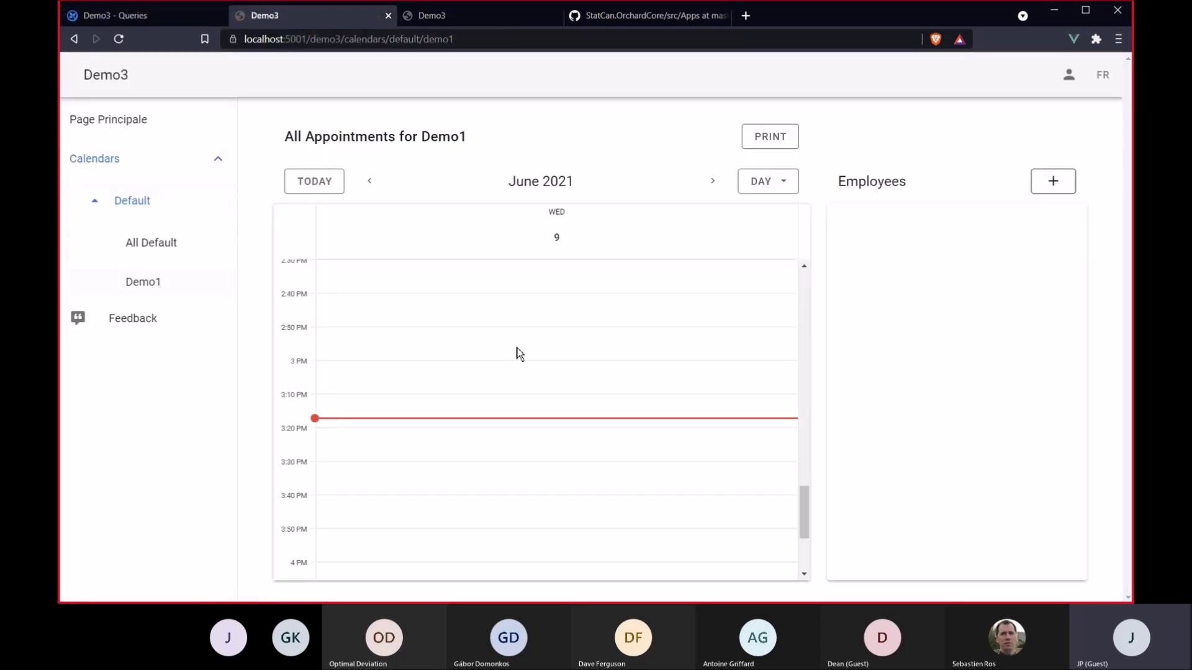
left_click_drag(805, 514, 805, 558)
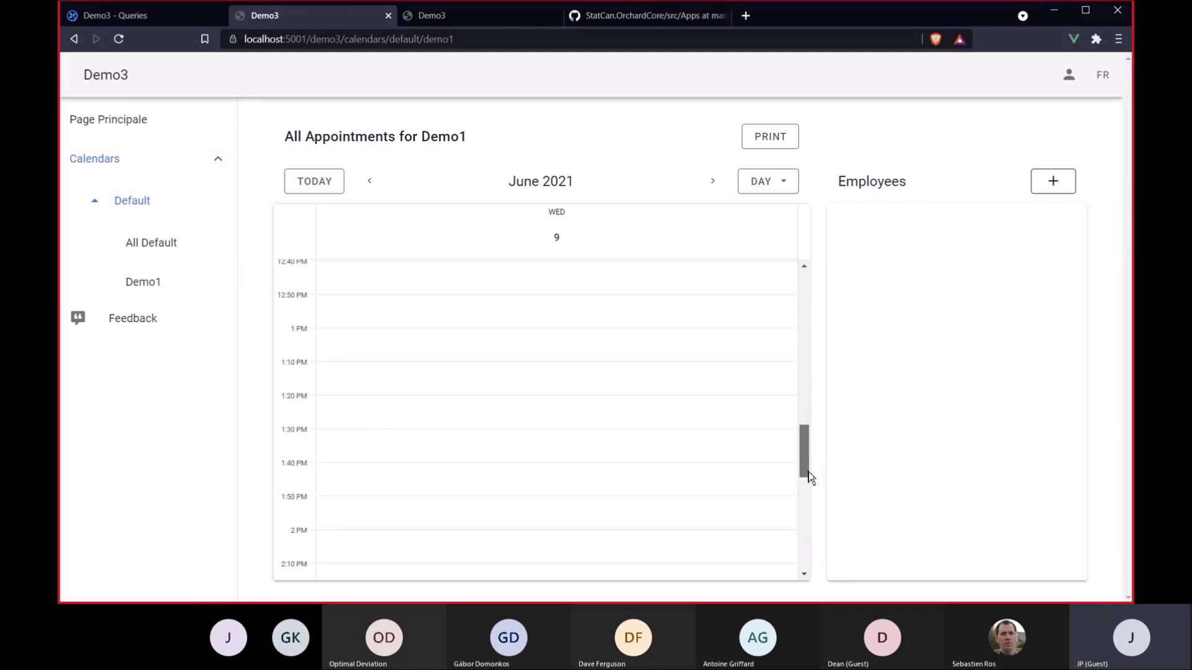
left_click(769, 185)
left_click(765, 263)
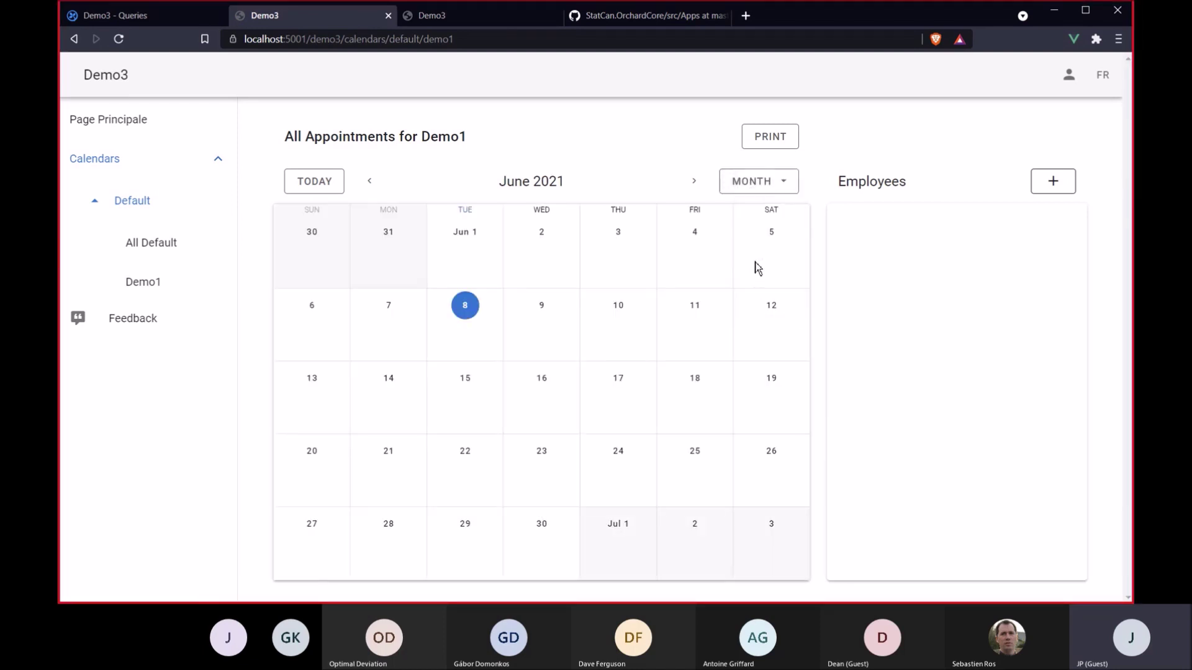
left_click(159, 17)
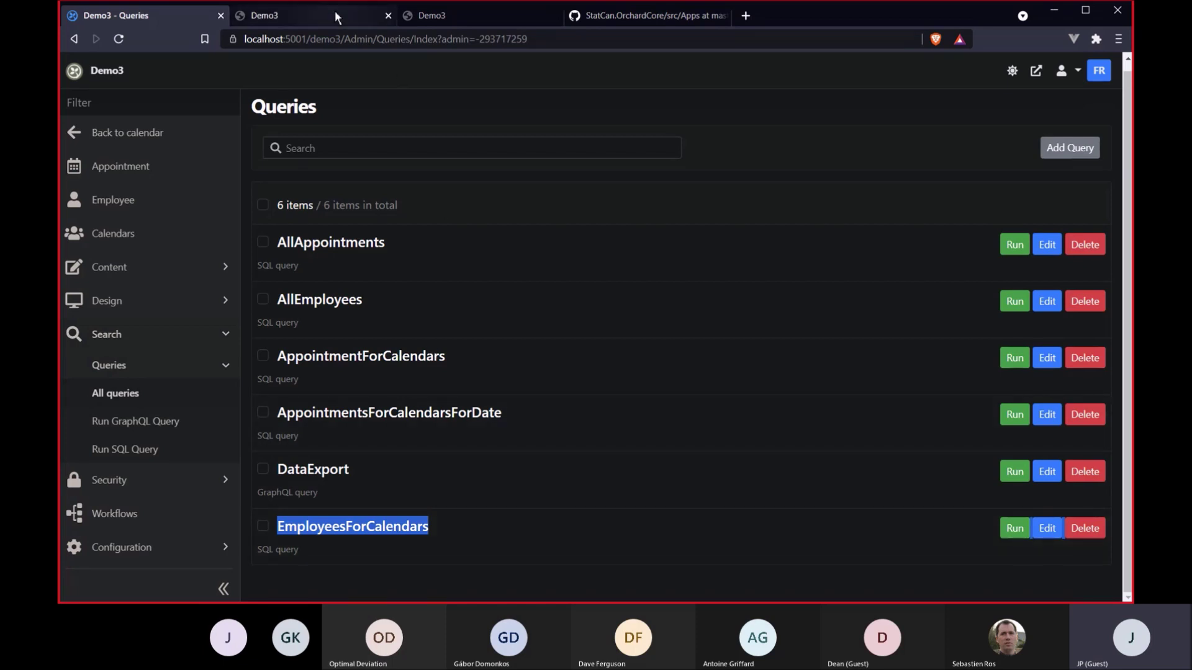
left_click(317, 15)
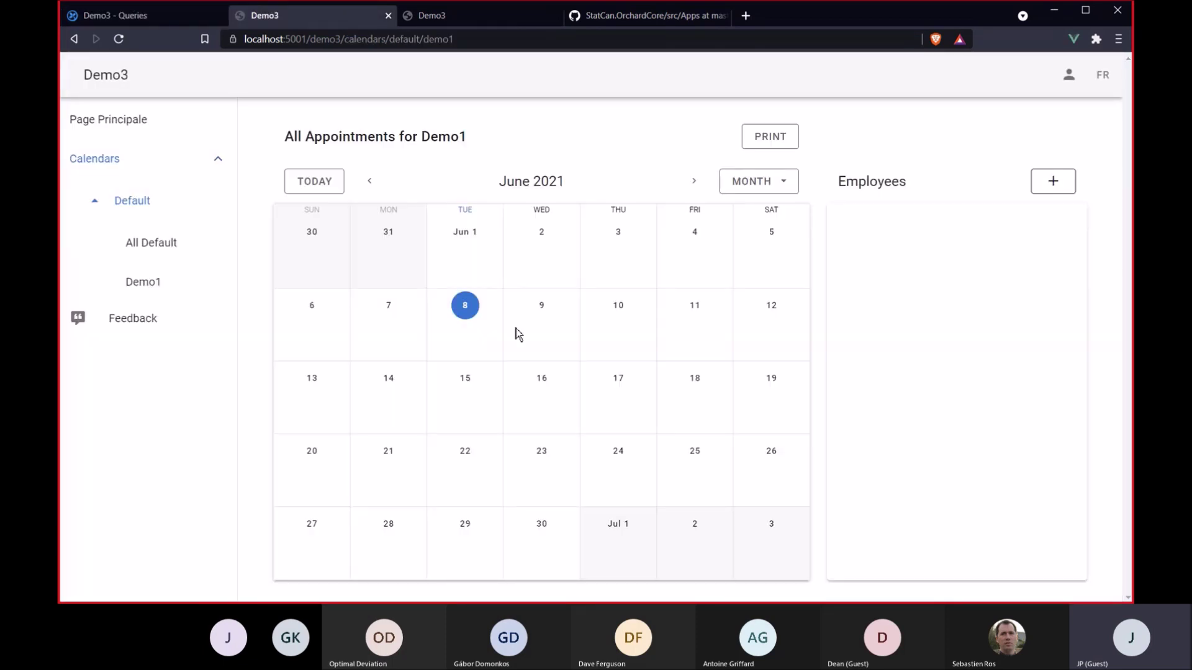
left_click(696, 181)
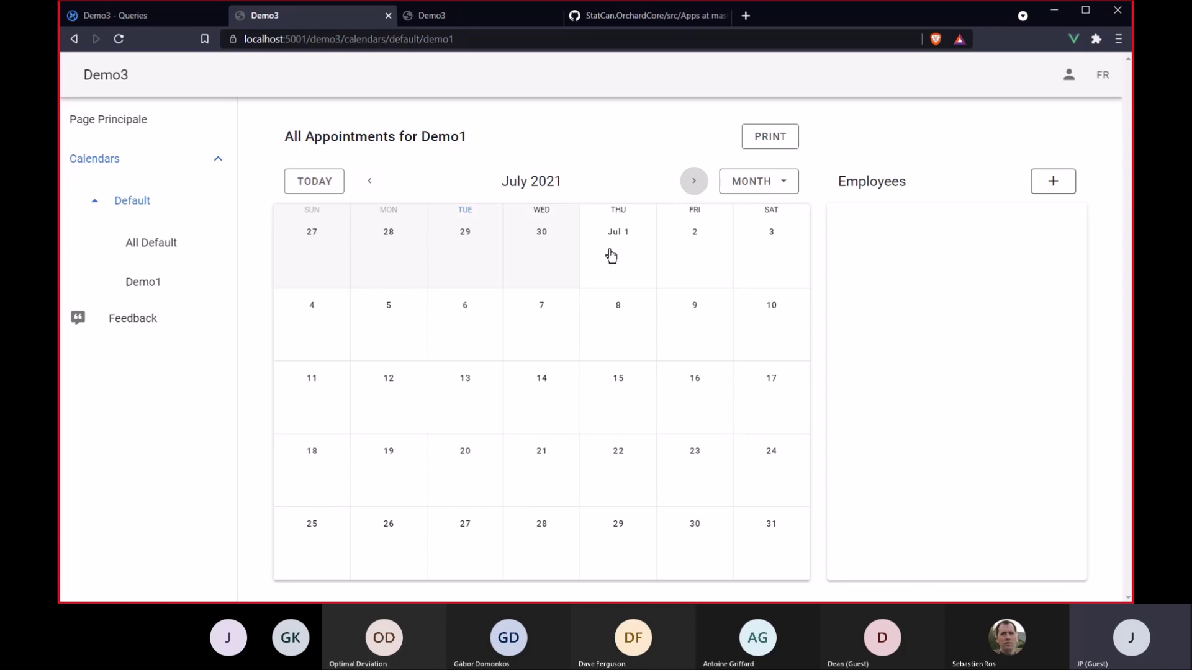
left_click(370, 181)
left_click(144, 15)
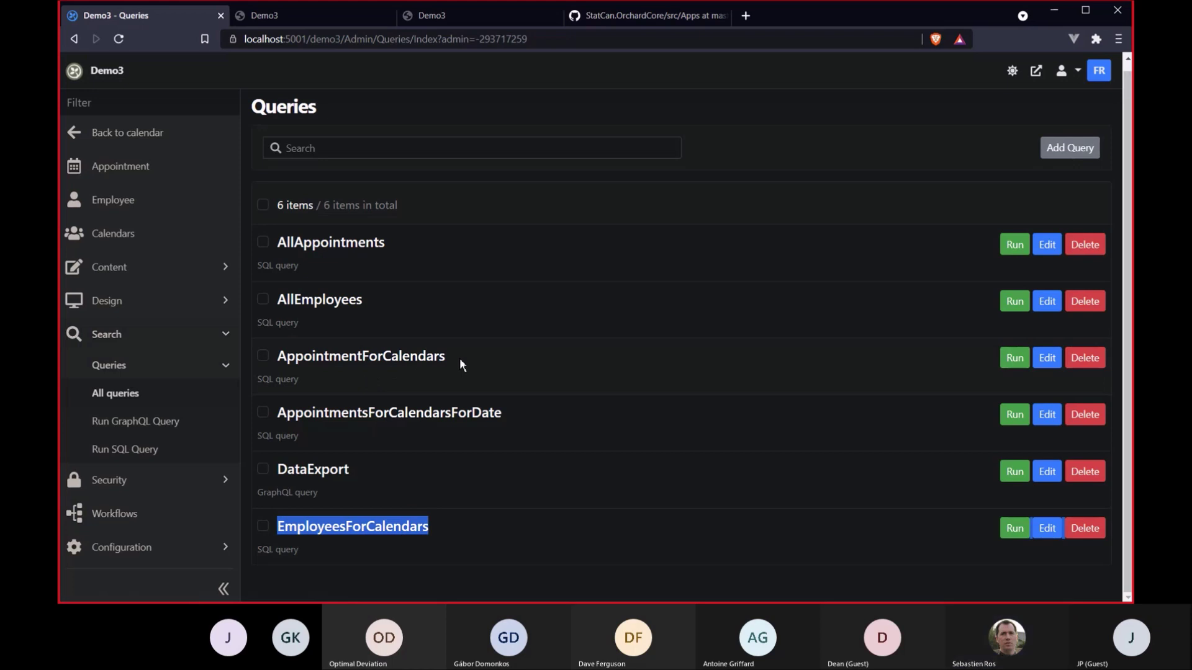
left_click_drag(459, 358, 279, 360)
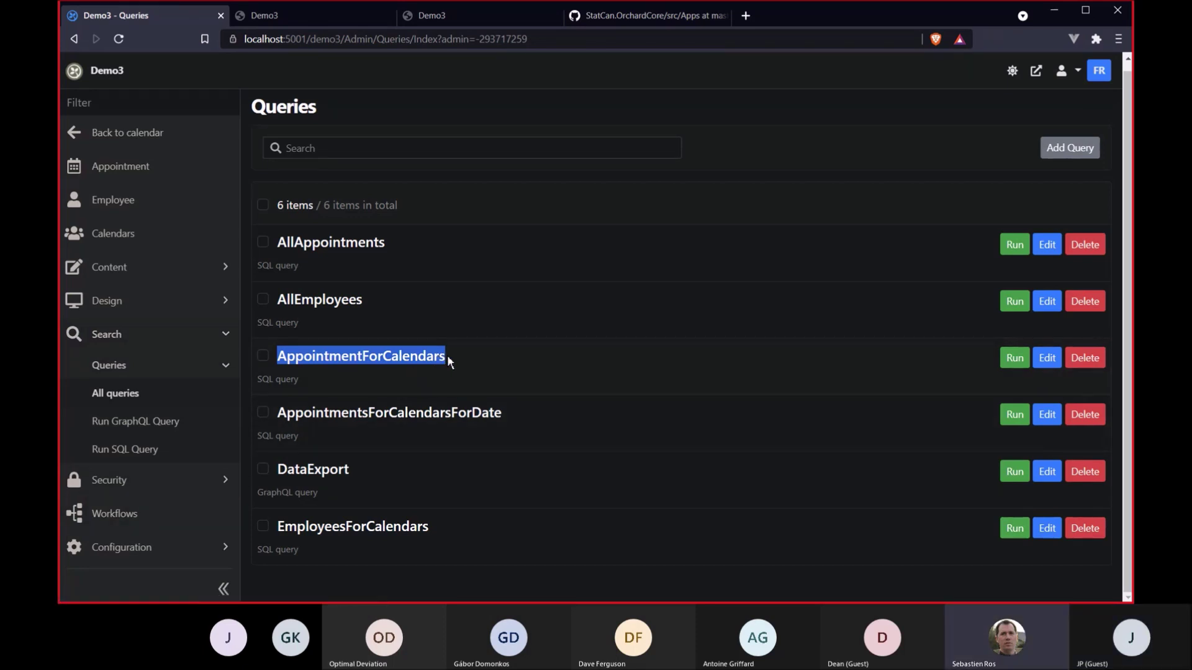
left_click(1047, 357)
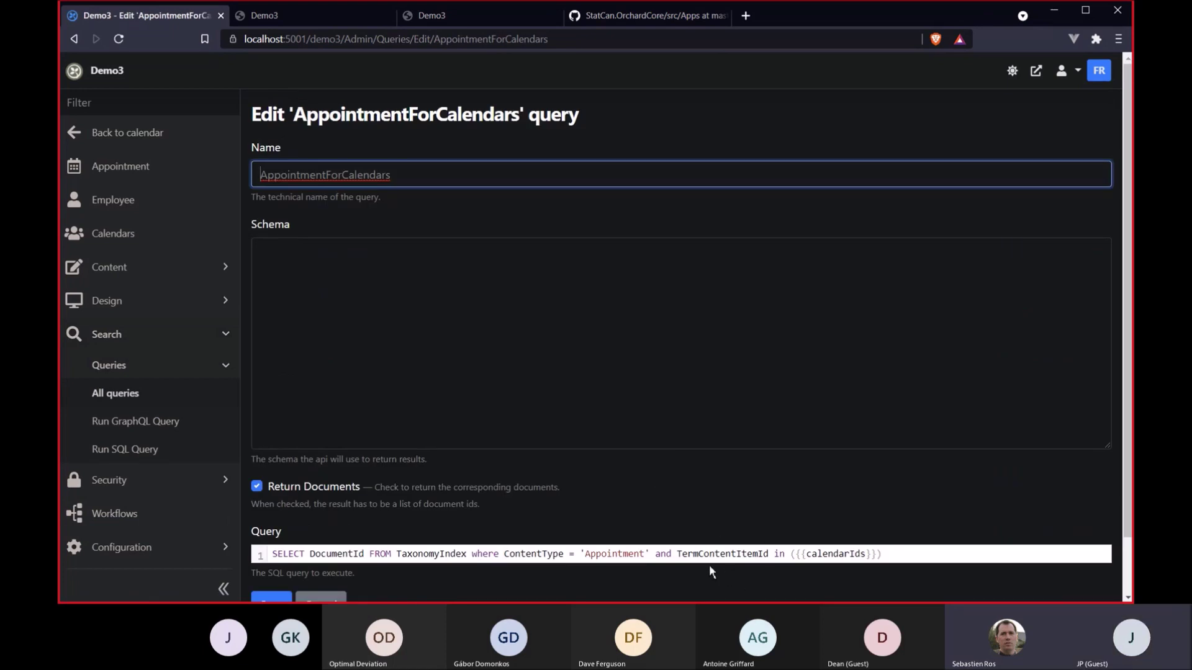
left_click(802, 554)
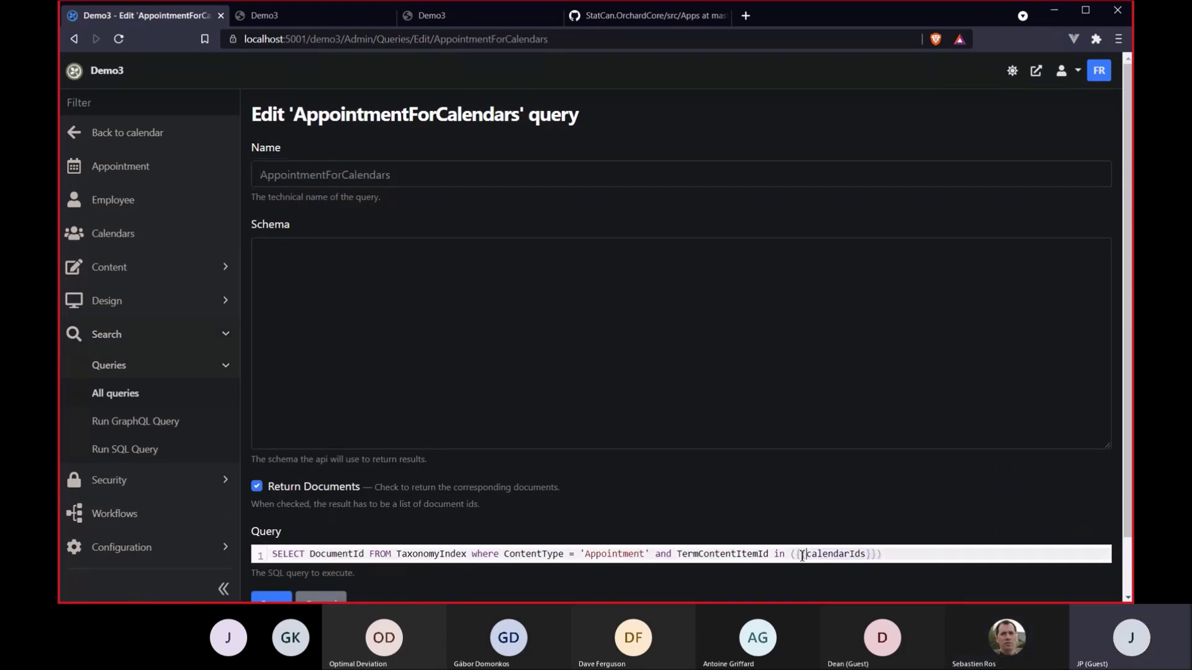
left_click_drag(794, 553, 873, 553)
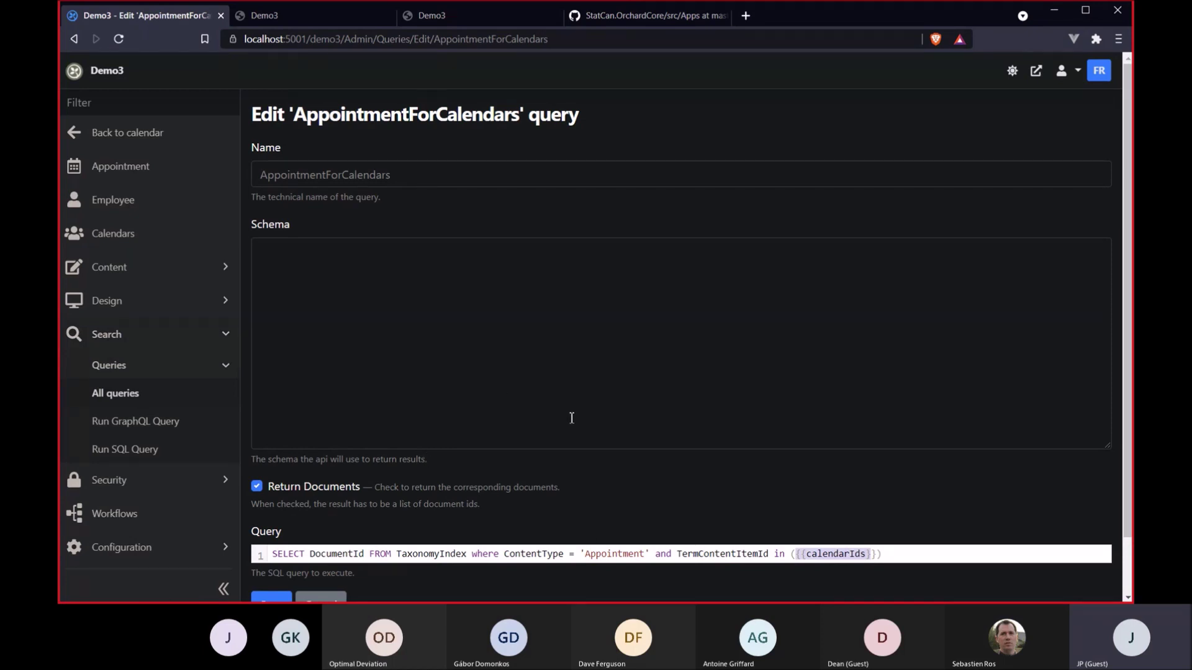
scroll(125, 428, "down", 1)
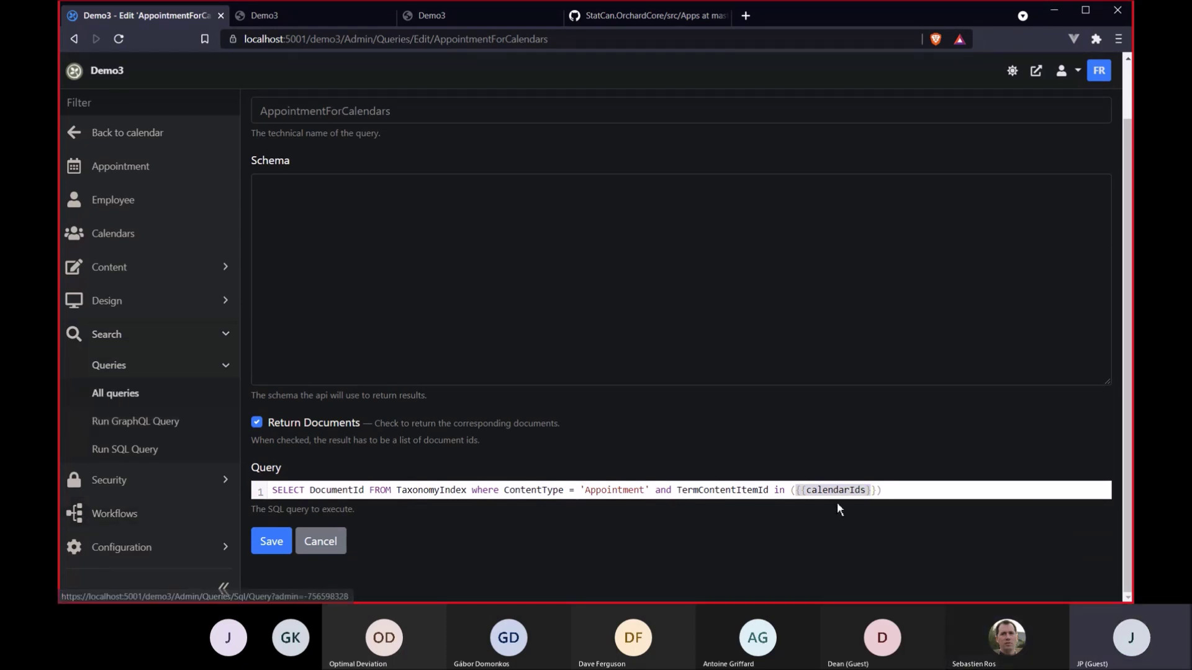
mouse_move(806, 490)
left_mouse_down()
mouse_move(868, 490)
mouse_move(807, 490)
left_mouse_up()
Repeatedly highlight the {{calendarIds}} placeholder in the AppointmentForCalendars query
left_click(848, 490)
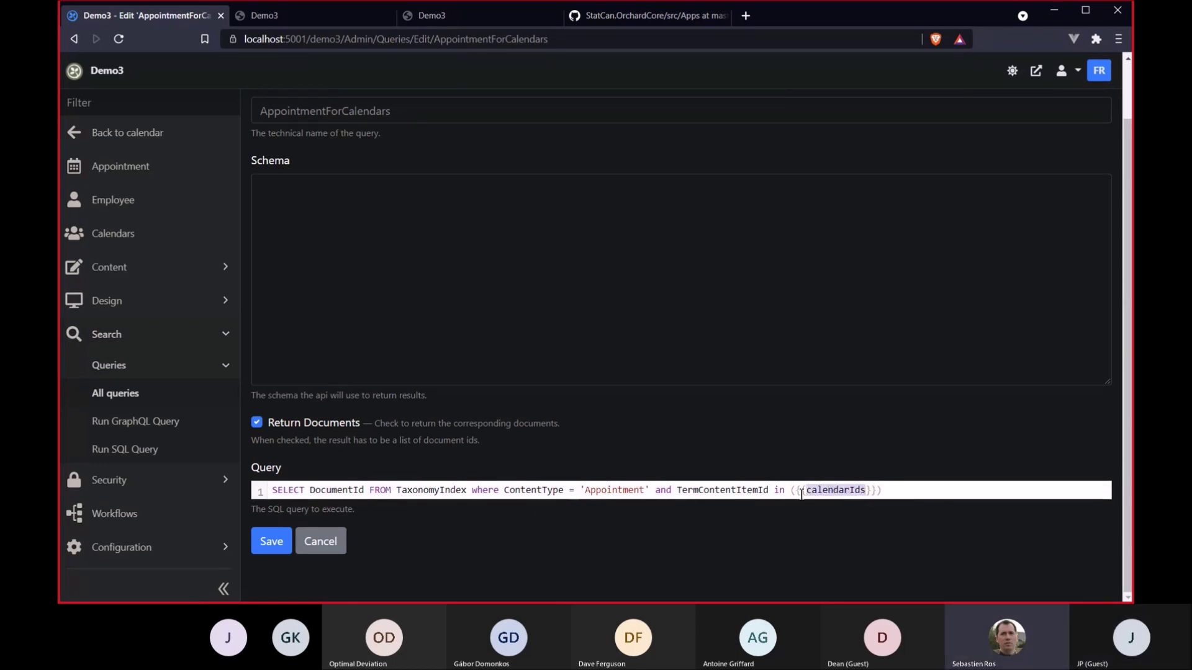
left_click(889, 491)
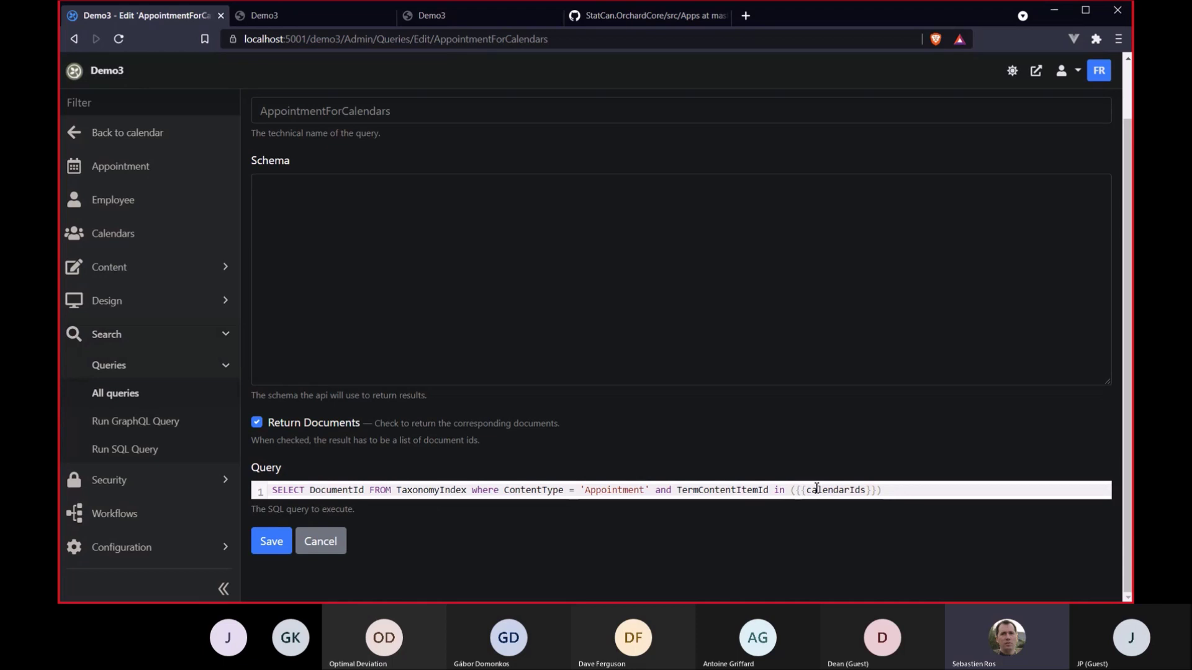
left_click_drag(879, 491, 791, 490)
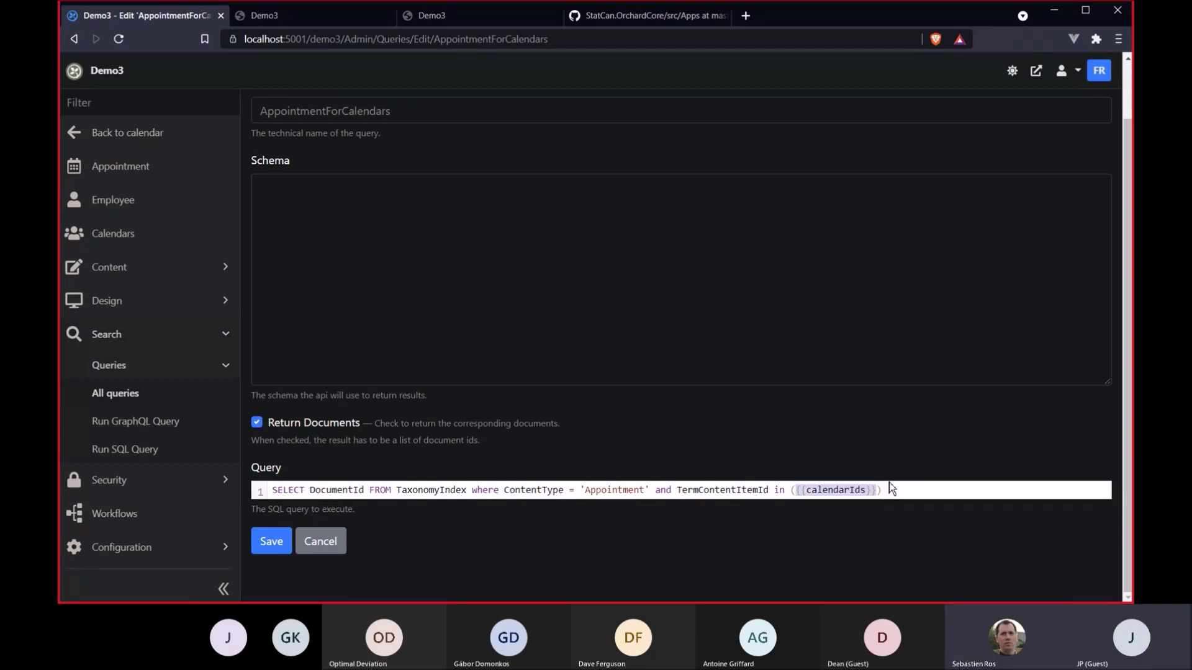
left_click(868, 491)
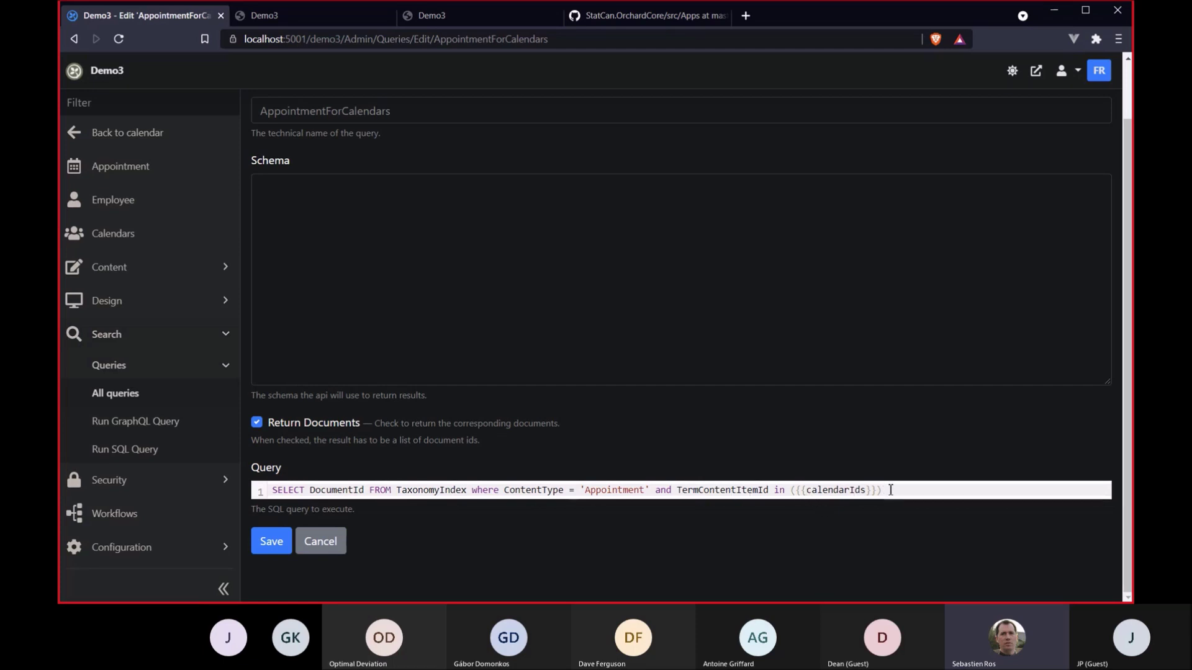
left_click_drag(890, 489, 791, 491)
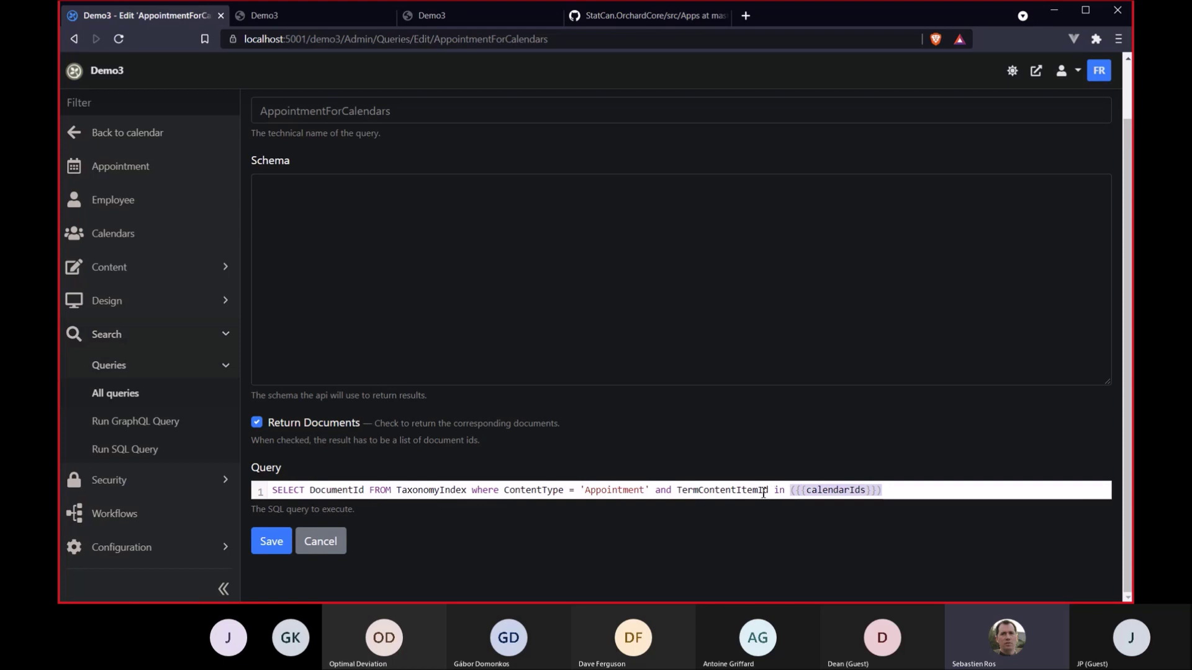
left_click(817, 491)
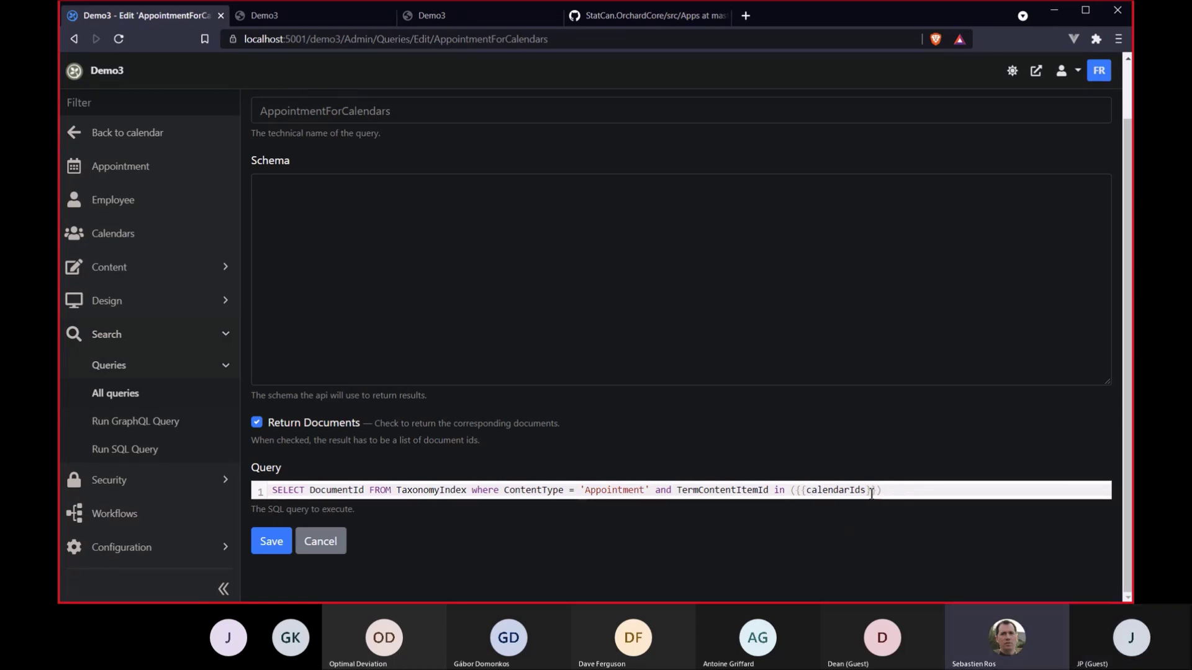
Select calendarIds once more, then return to the All queries list
double_click(828, 491)
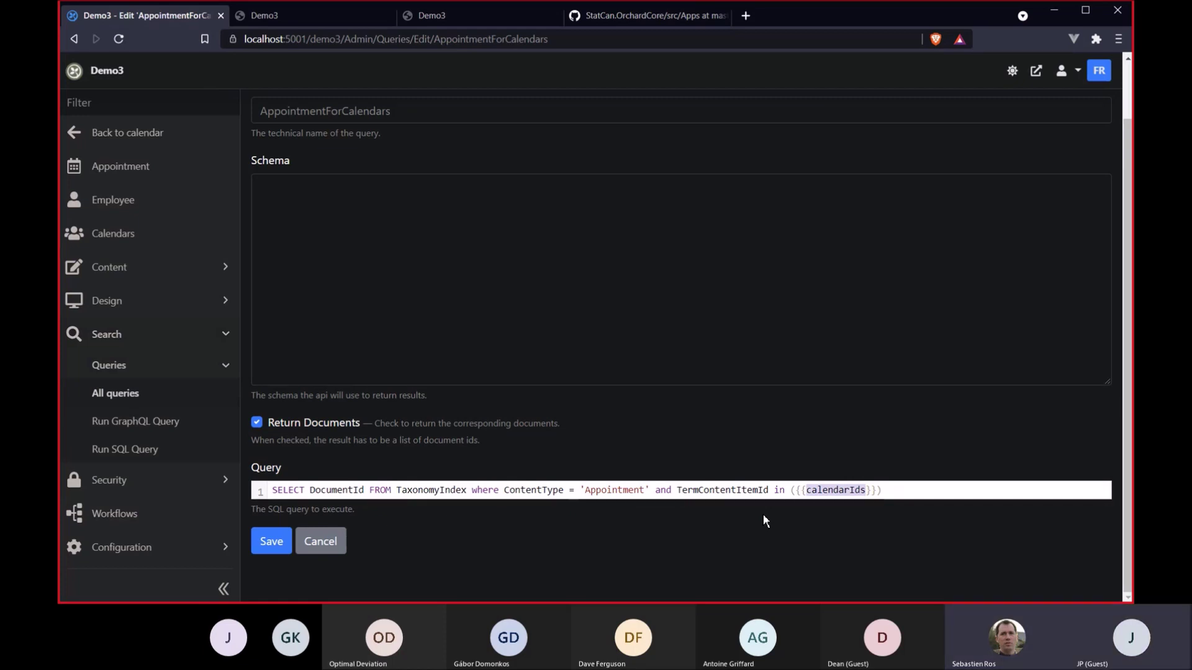
left_click(870, 490)
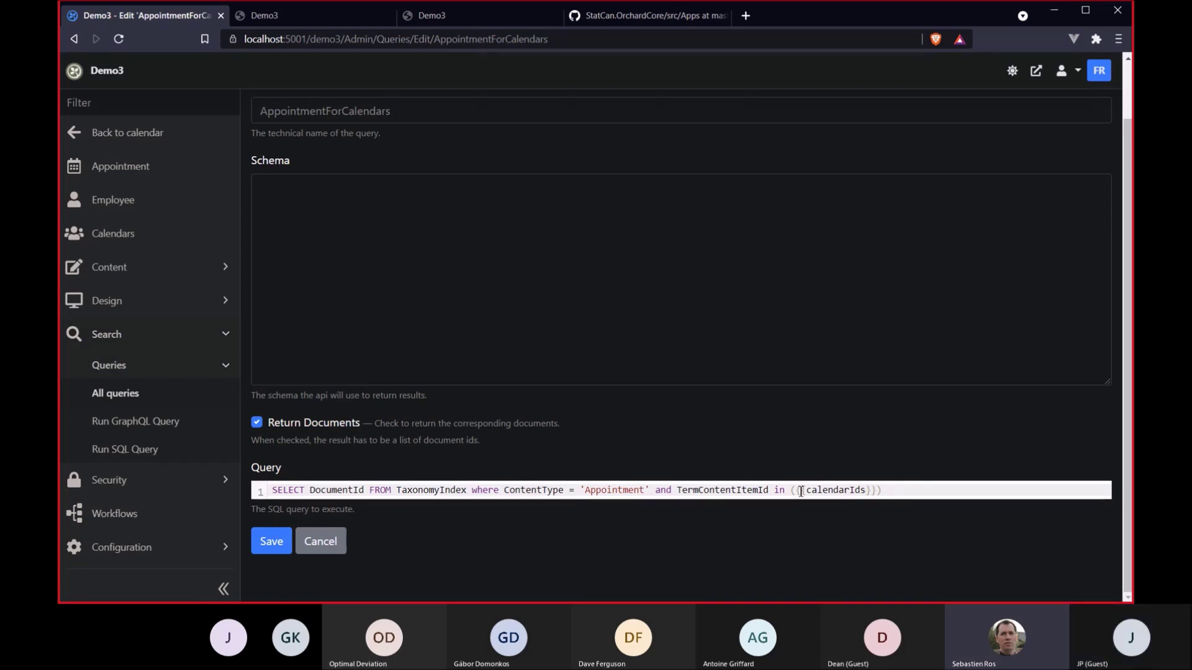
left_click_drag(799, 490, 878, 490)
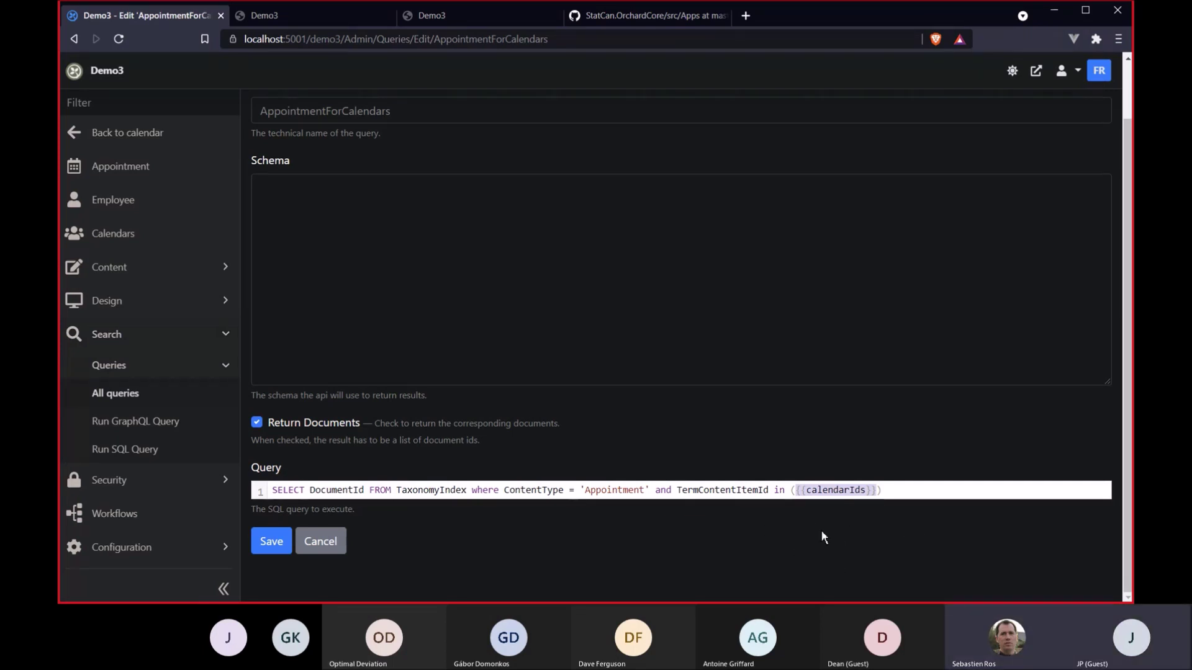
left_click(270, 491)
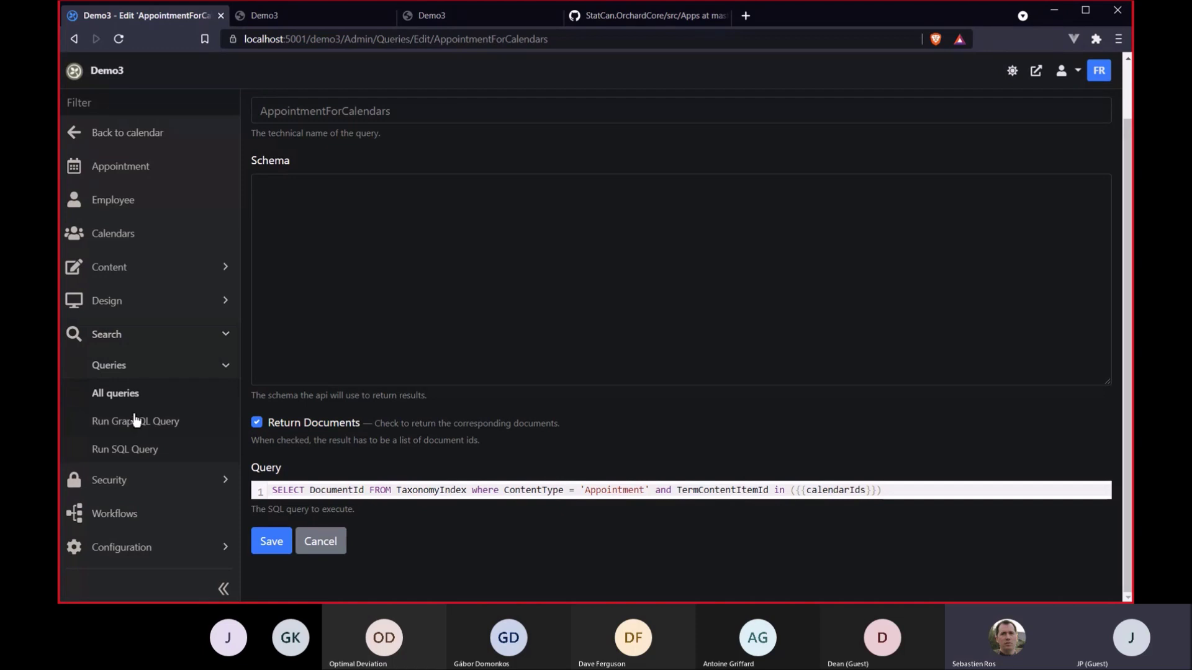
scroll(360, 271, "up", 2)
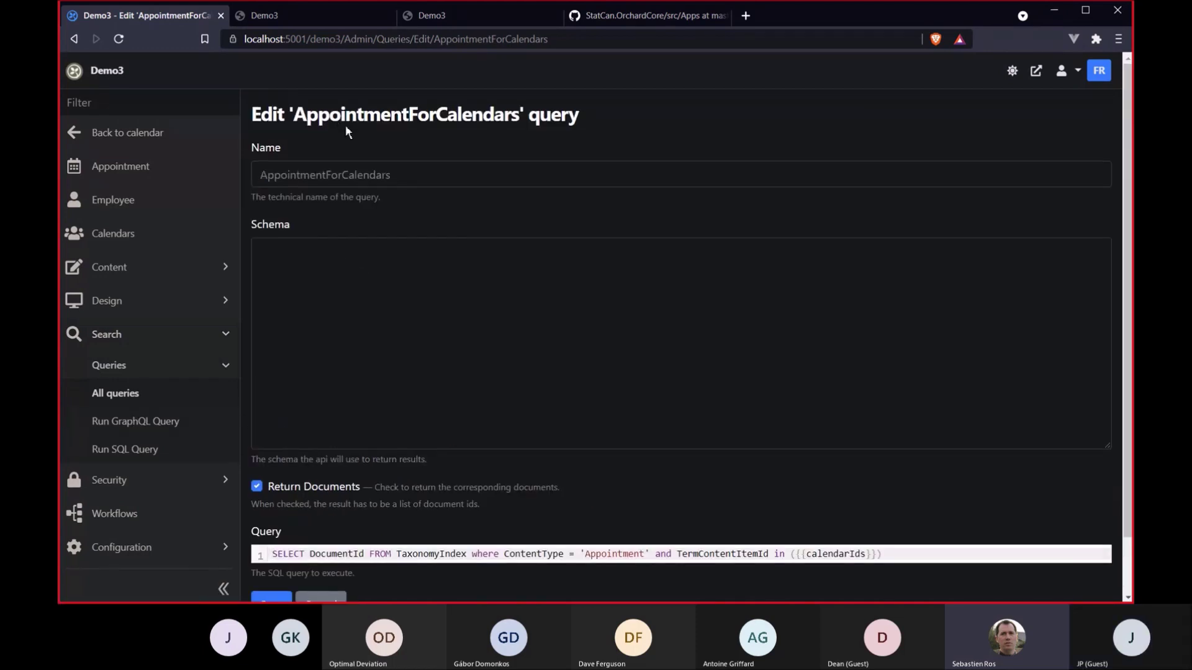
scroll(345, 280, "down", 2)
left_click(116, 393)
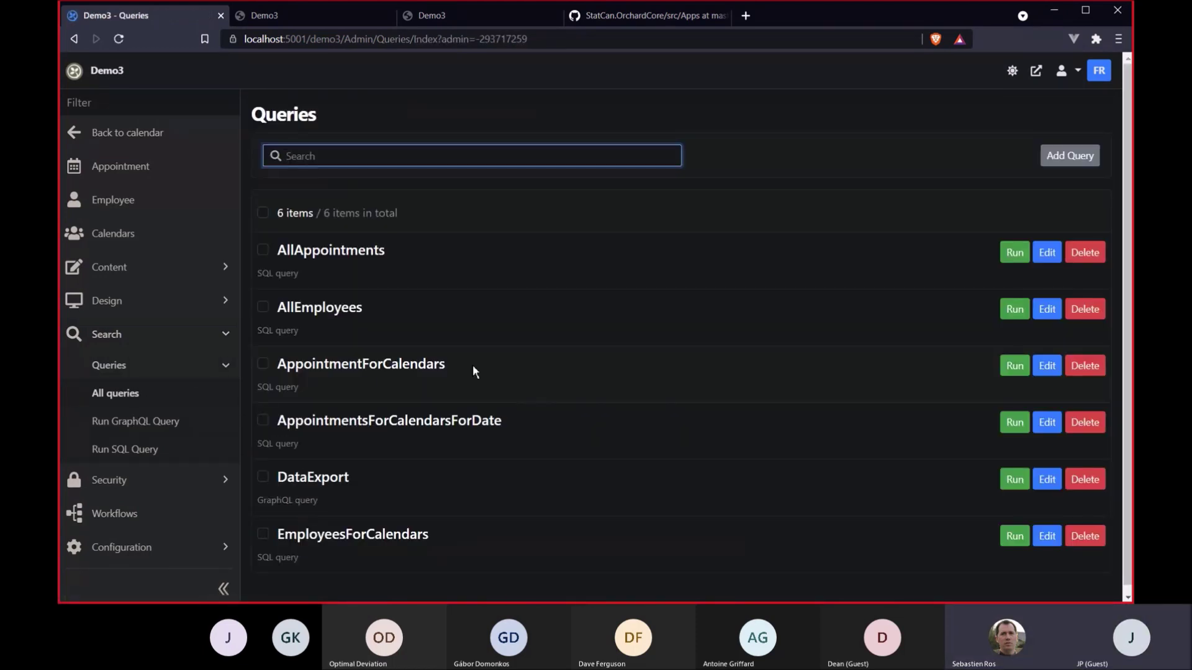
Run AppointmentForCalendars and remove the extra braces and empty parameters object
left_click(1014, 366)
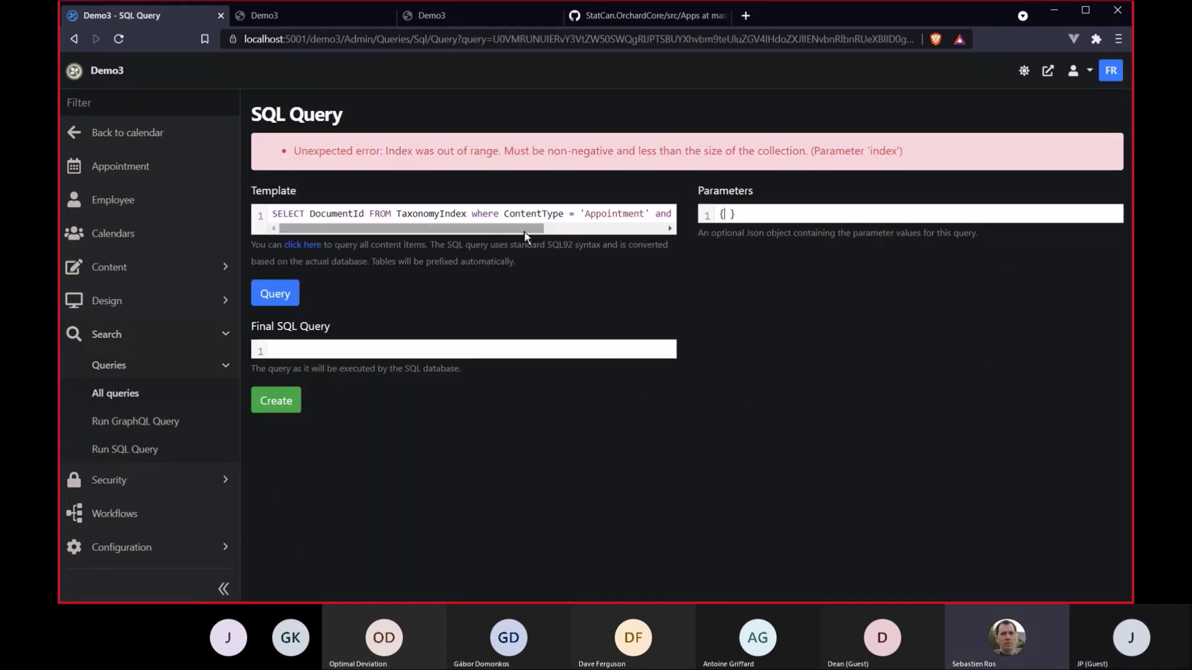
left_click_drag(526, 230, 634, 231)
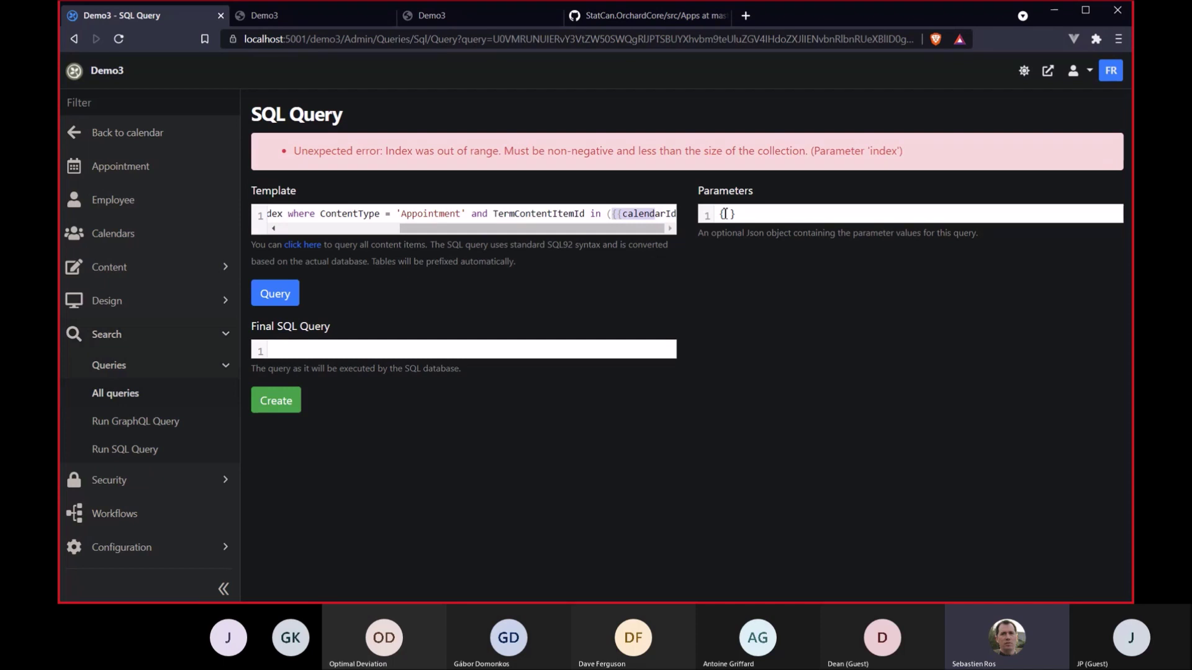
left_click(652, 219)
type("@")
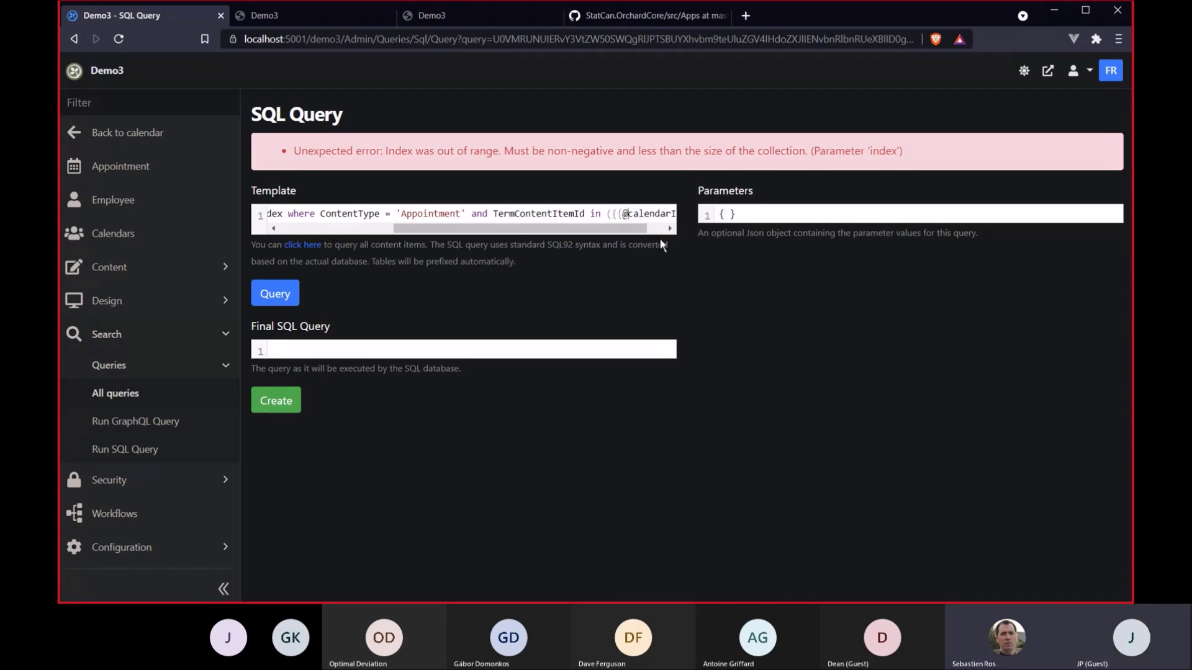
key("BackSpace")
key("BackSpace")
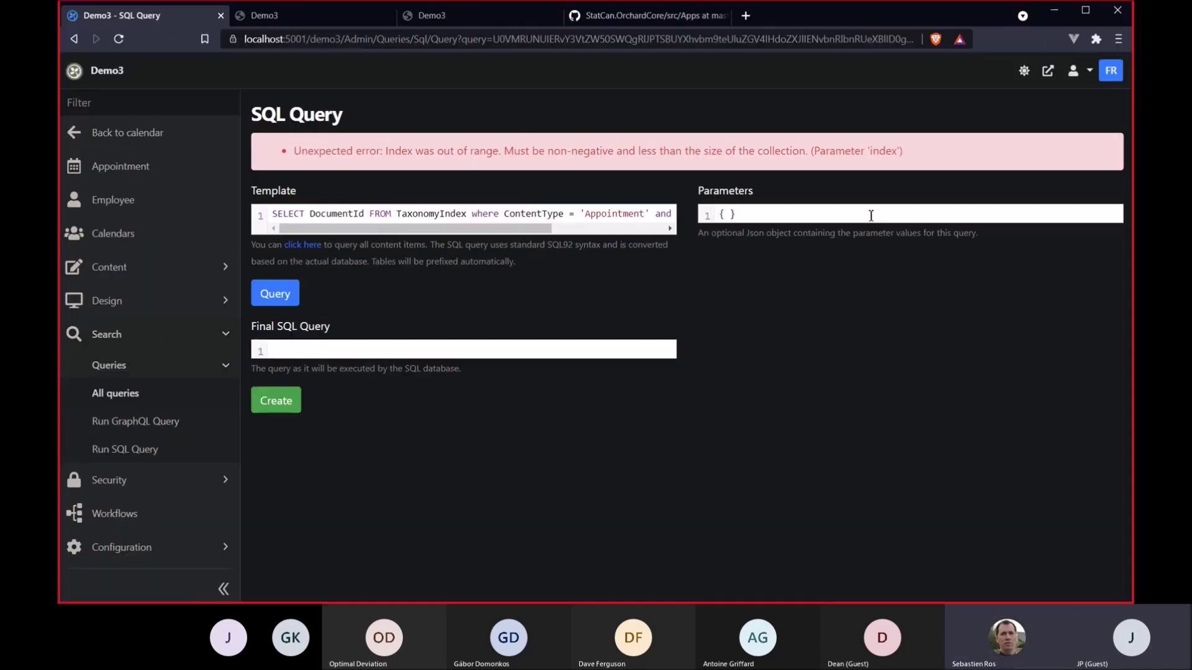
left_click(722, 216)
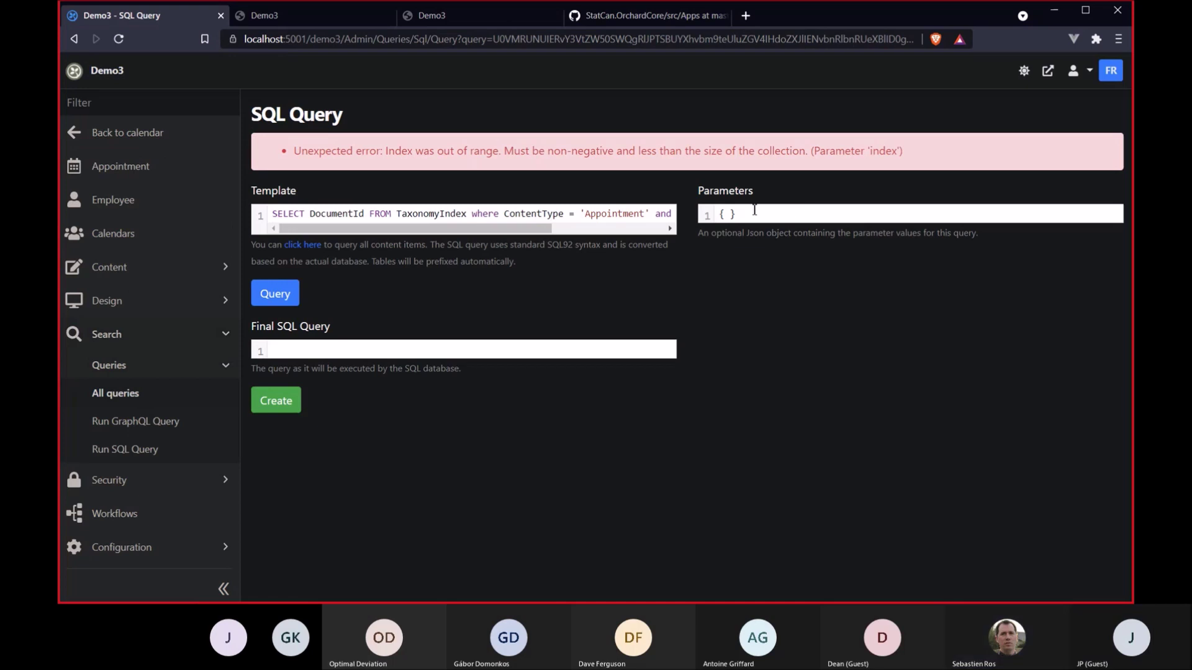
key("Delete")
key("Delete")
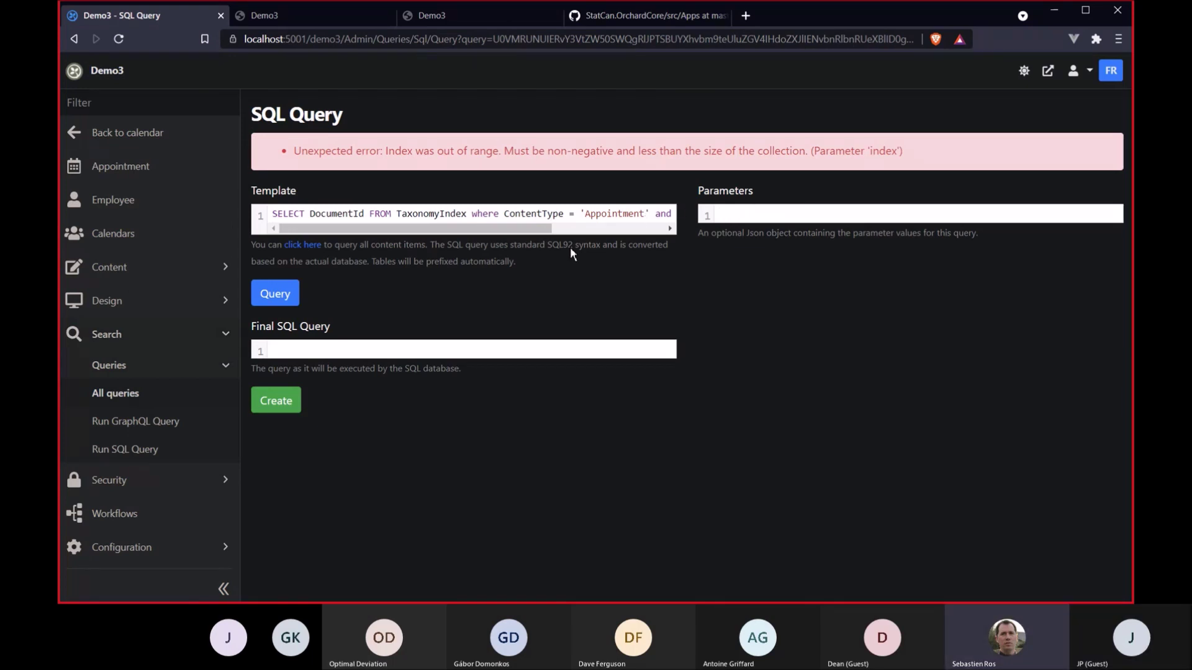
scroll(642, 214, "right", 3)
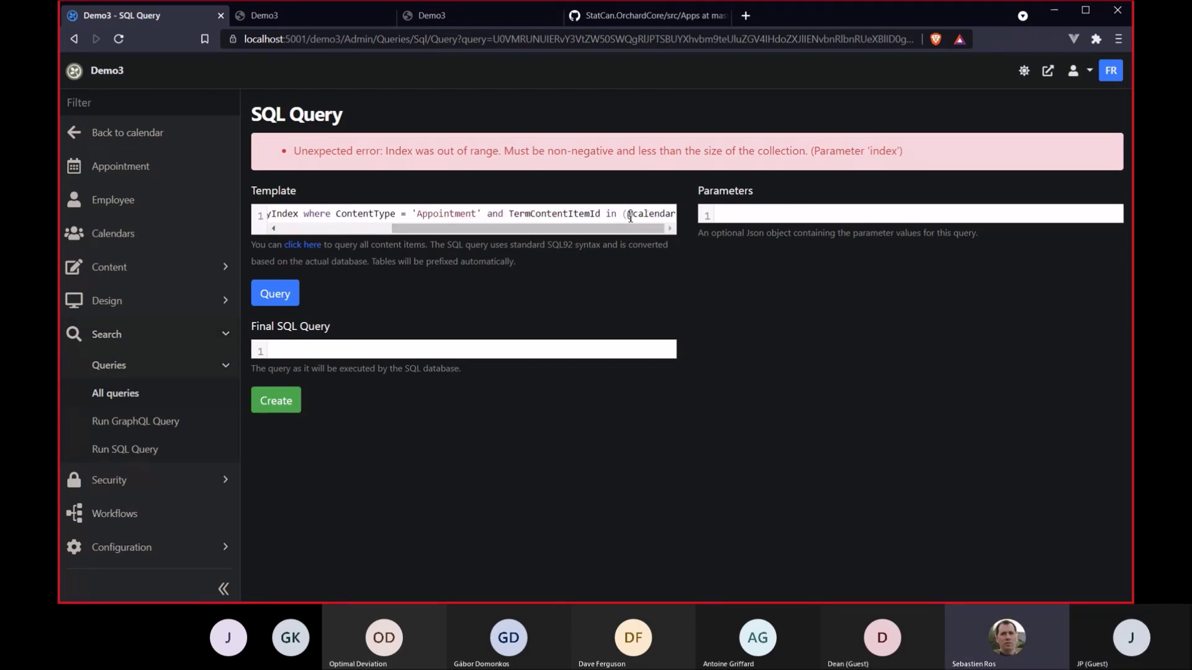
left_click(630, 214)
key("BackSpace")
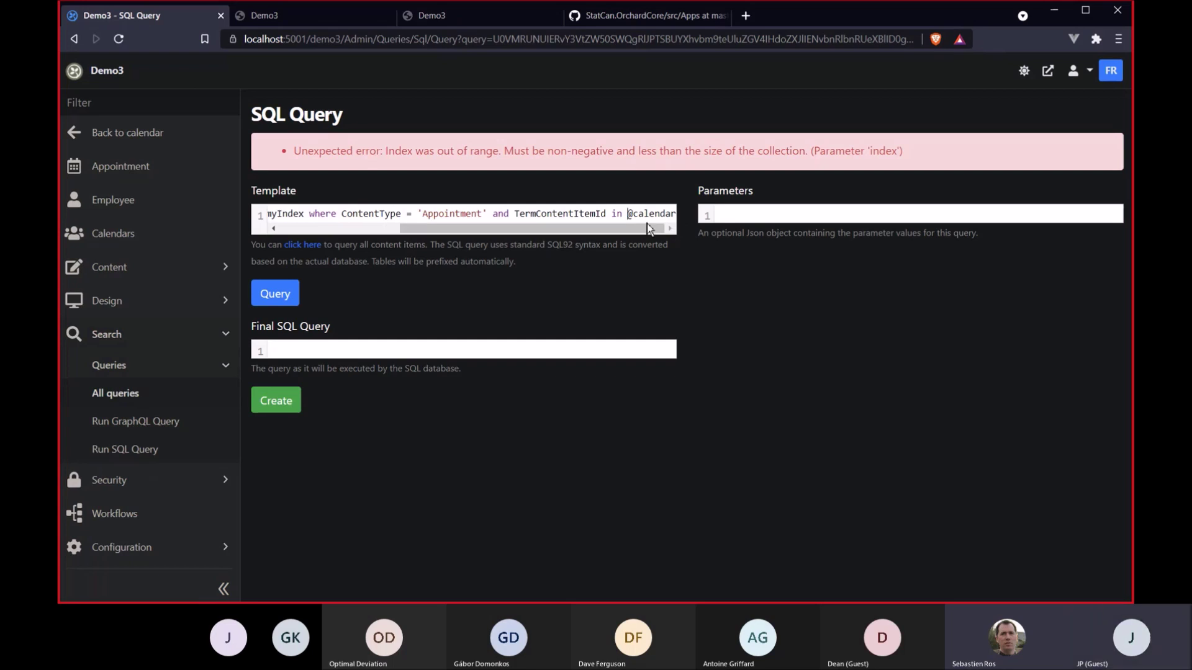
left_click(760, 214)
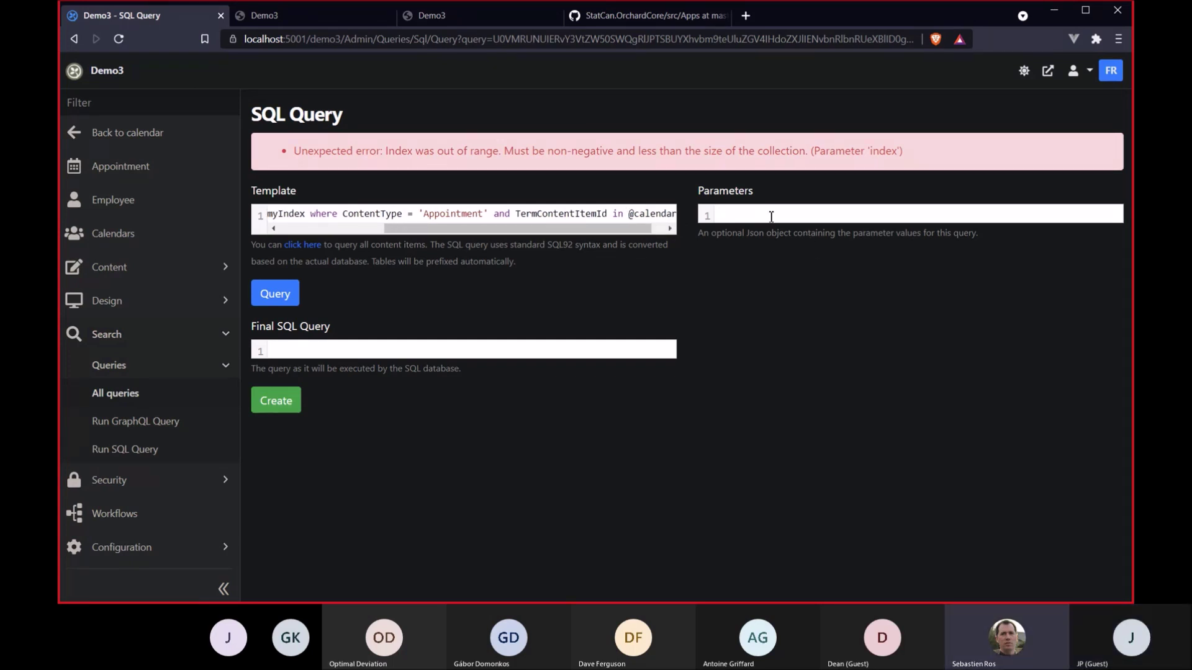
type("{")
key("Return")
key("Return")
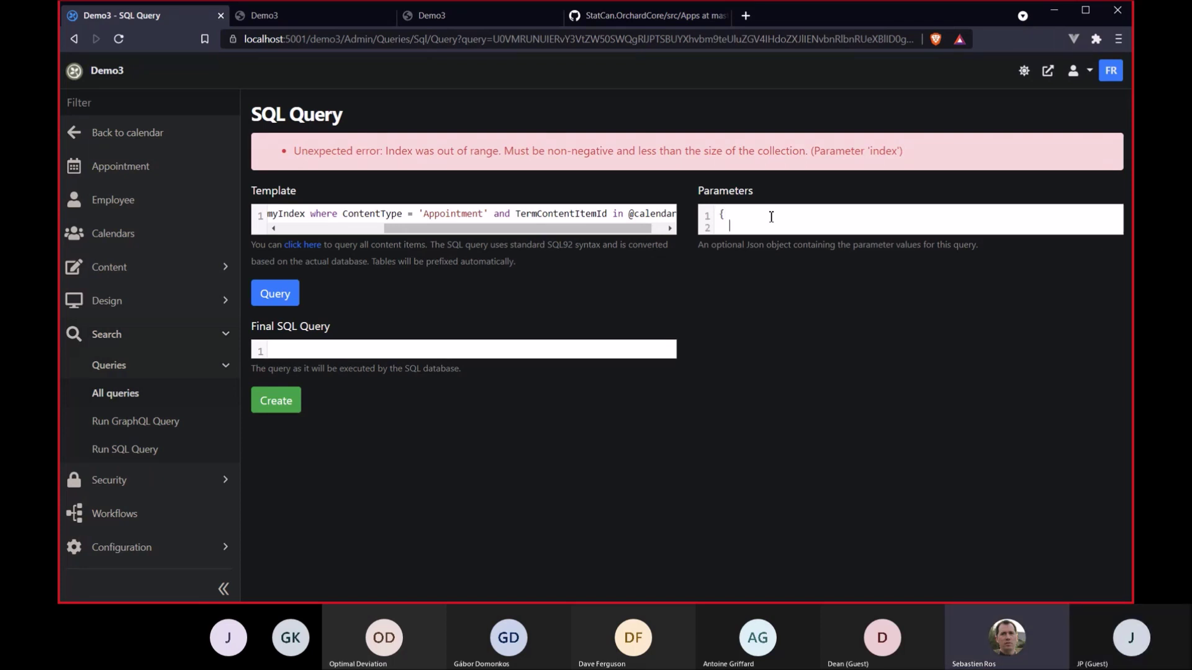
type("}")
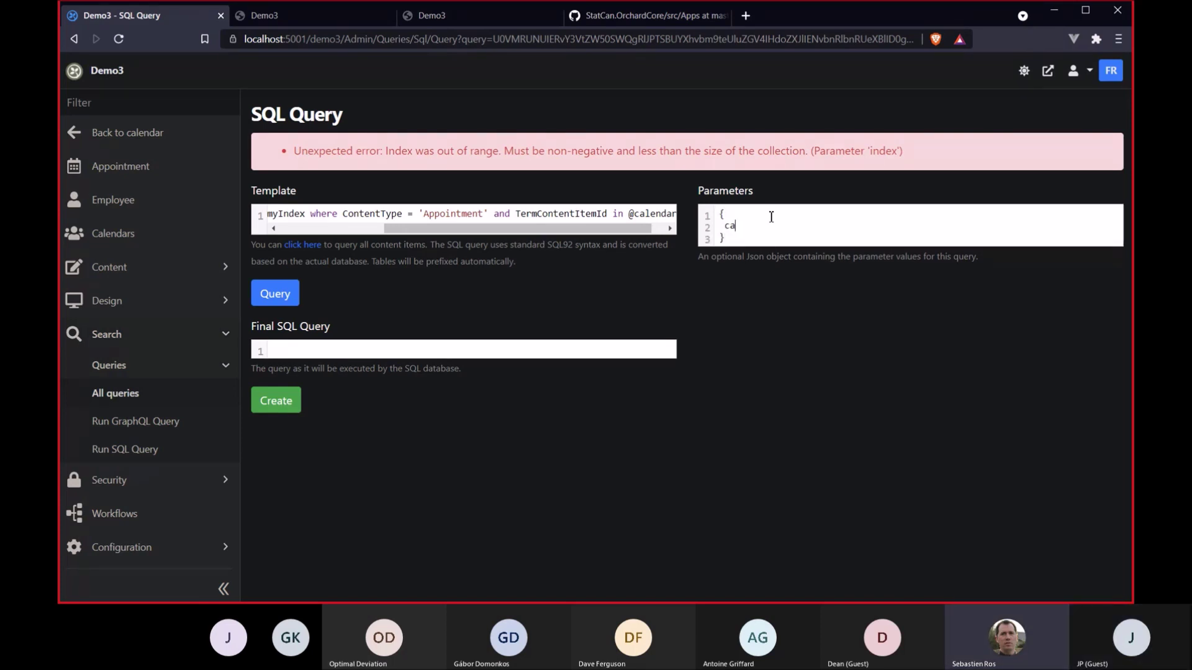
type("lendarI")
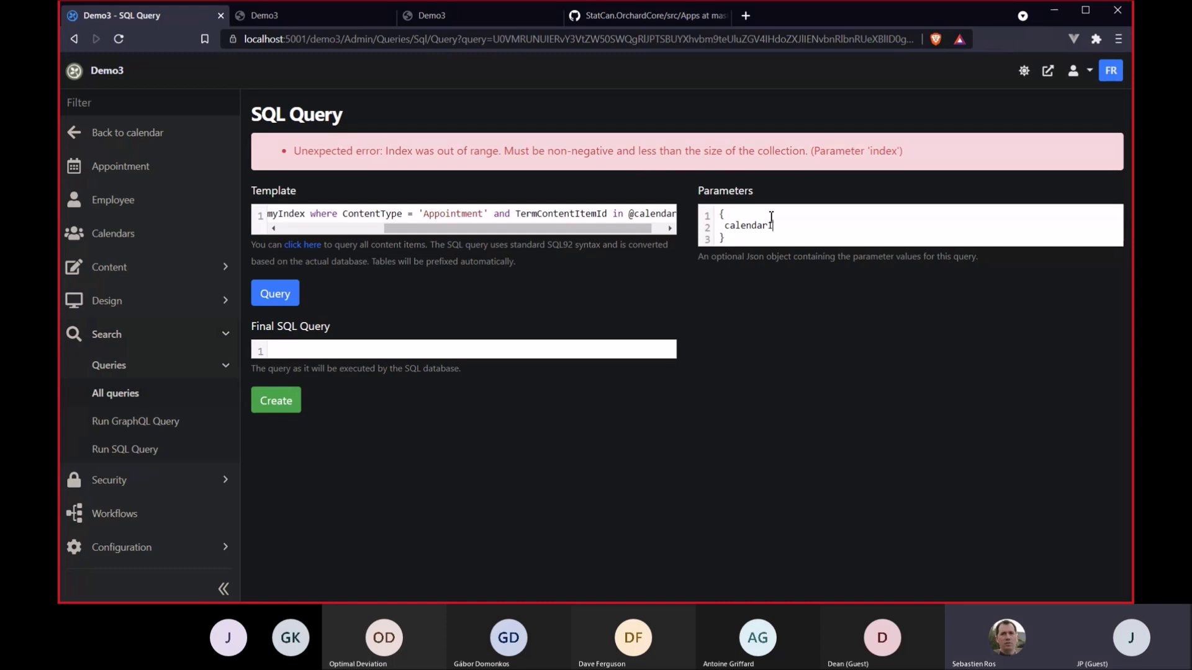
type("ds:")
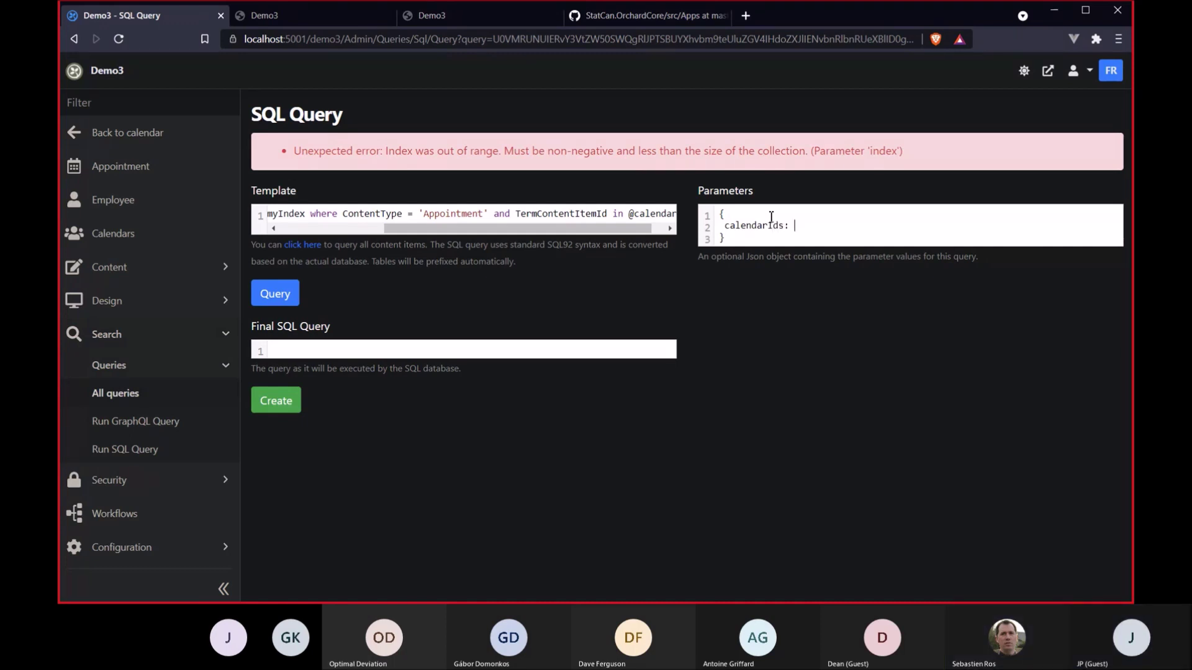
type("['")
type("'")
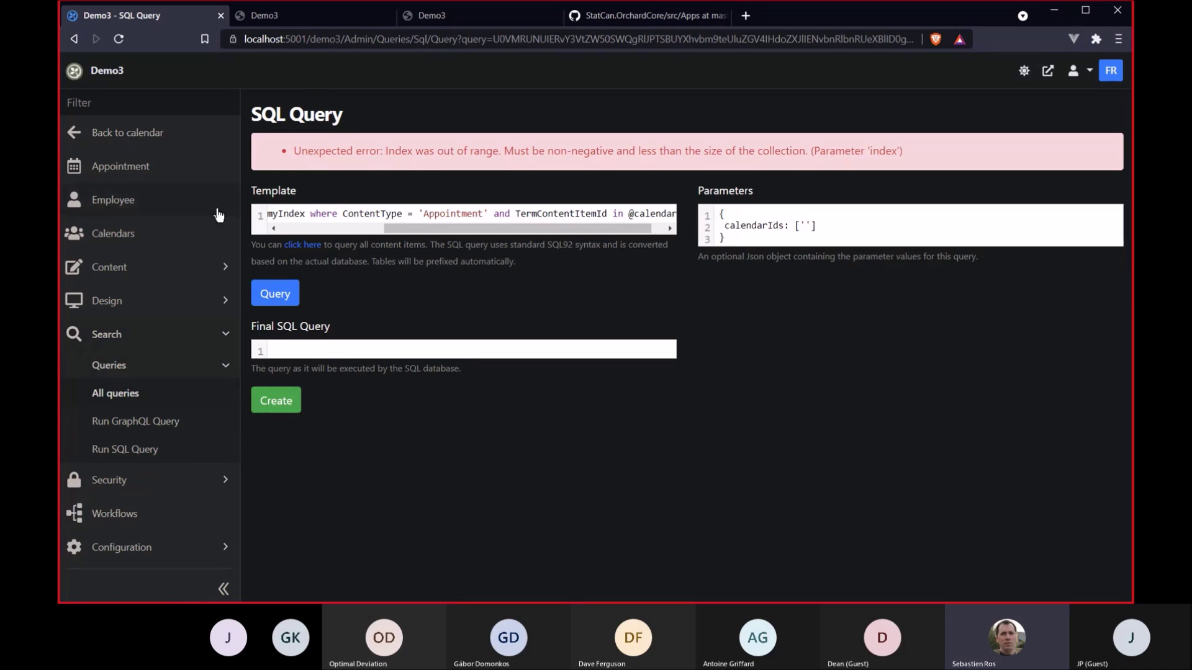
middle_click(162, 233)
Copy the Default calendar's ID 4qb36abcfn35004p3fsrcwned3 from its edit URL into calendarIds
left_click(341, 16)
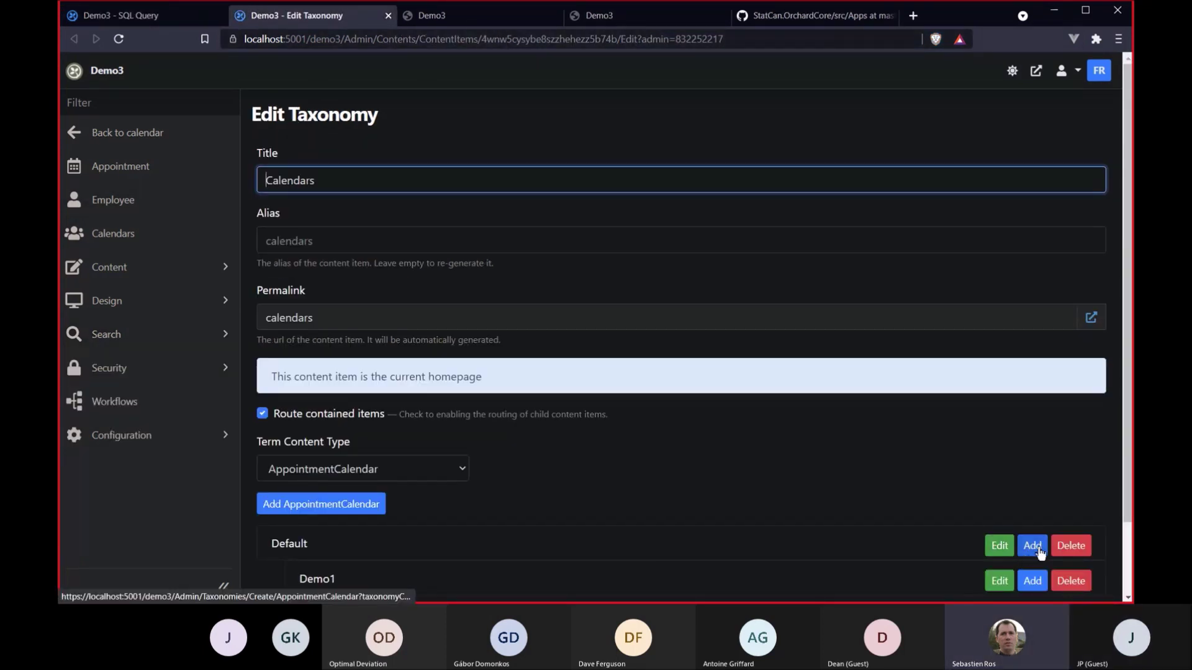
left_click(1000, 545)
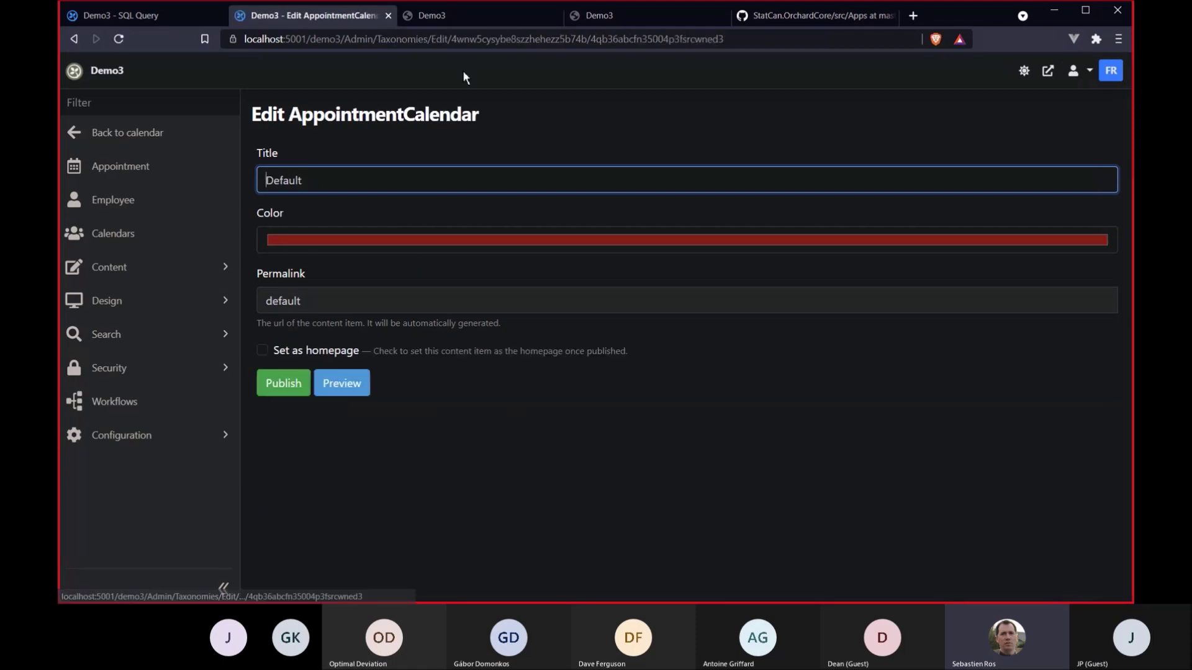
double_click(593, 39)
key("ctrl+c")
left_click(122, 15)
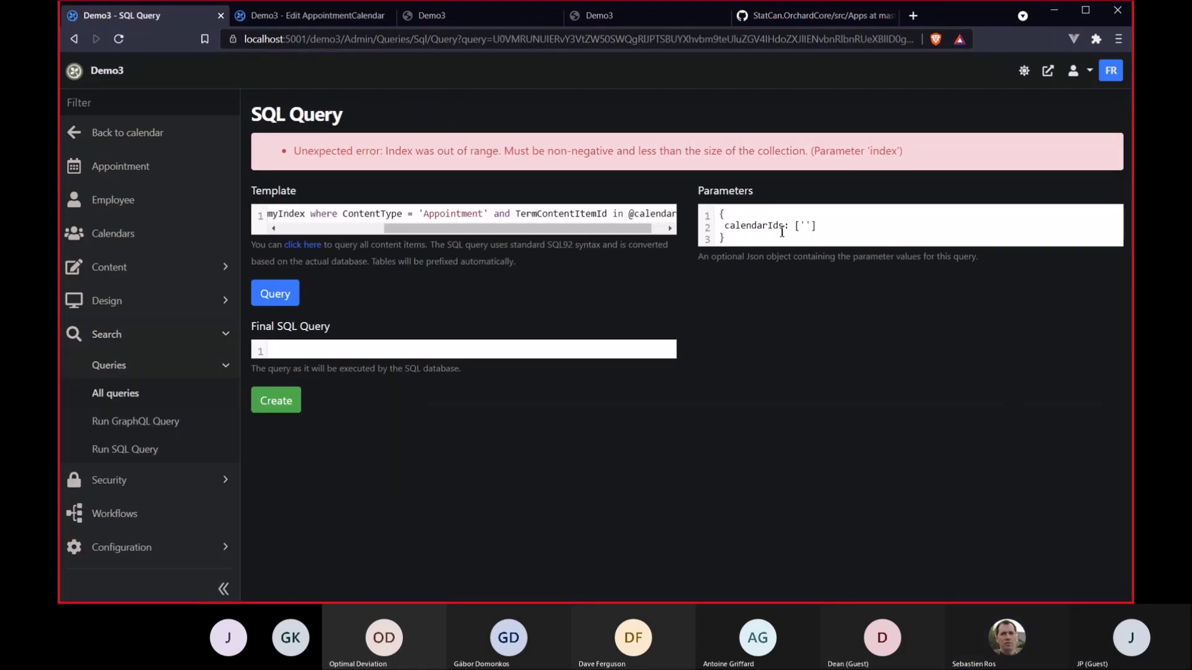
left_click(806, 225)
key("ctrl+v")
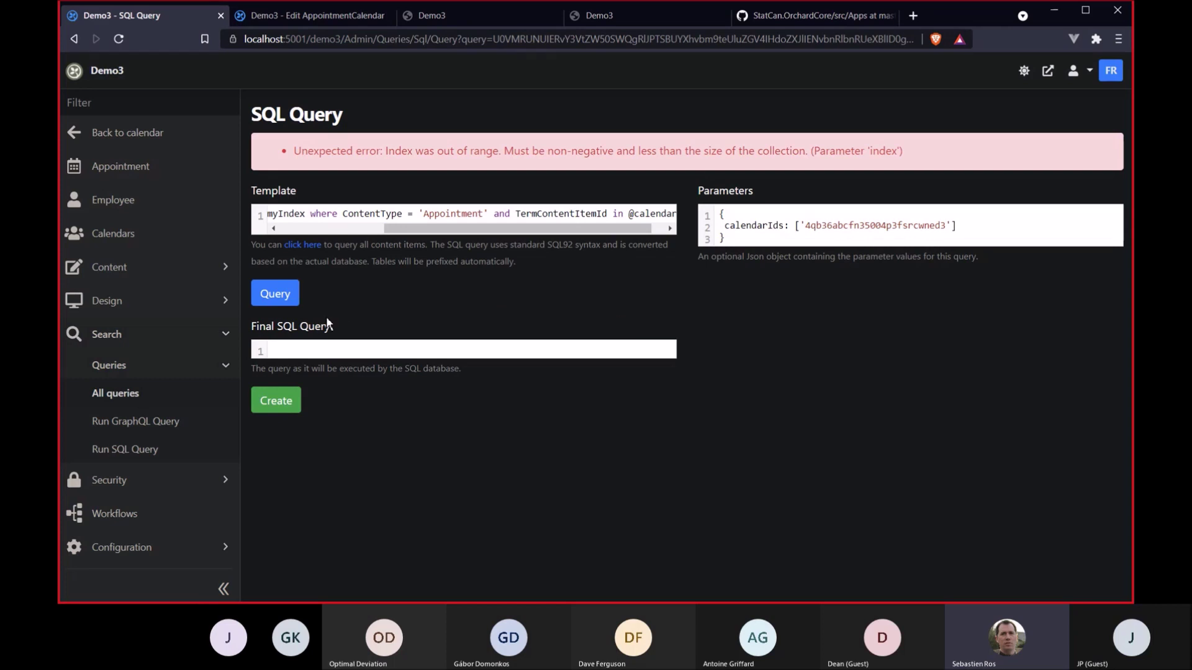
left_click(274, 293)
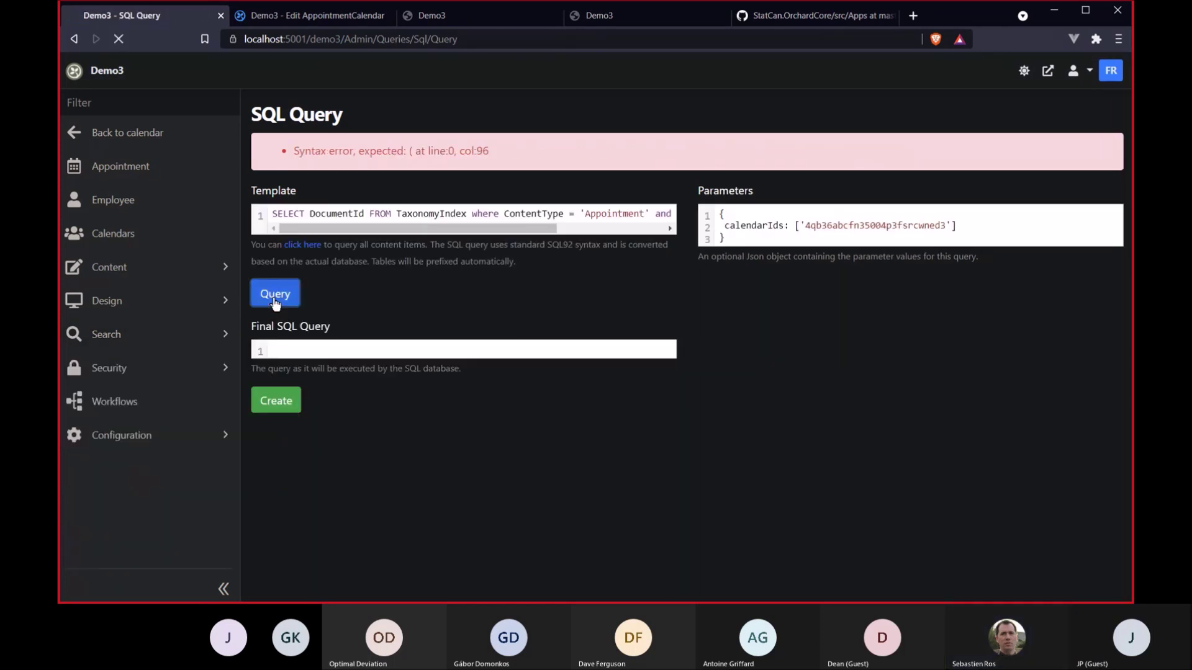
double_click(412, 153)
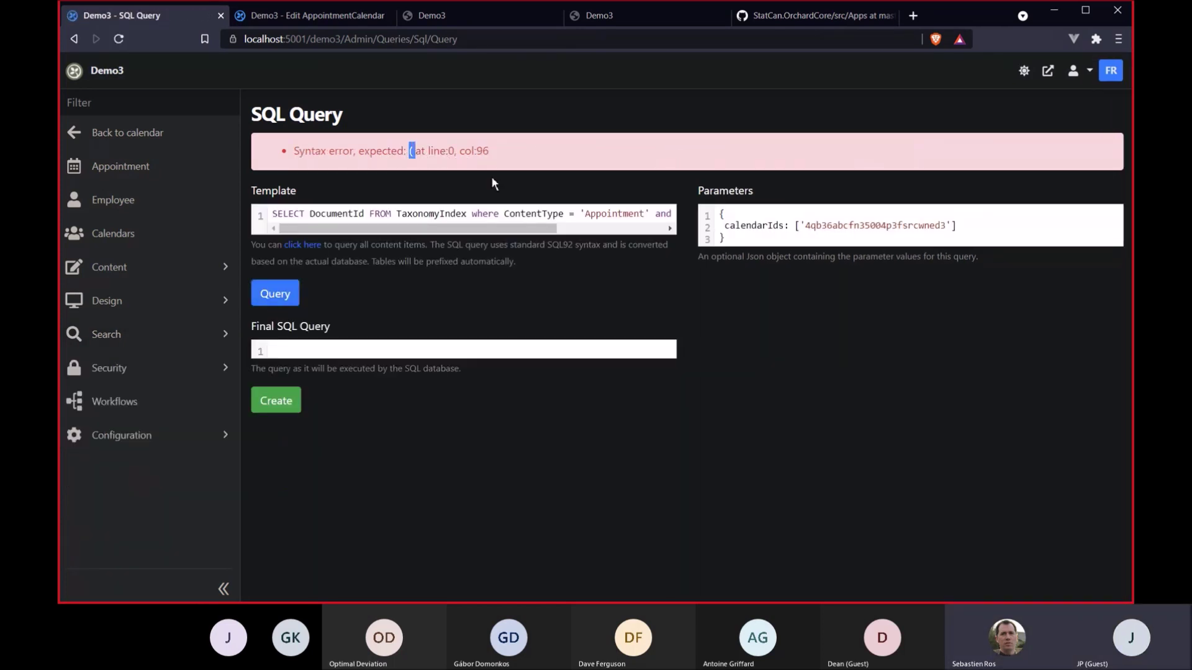
left_click_drag(536, 229, 686, 228)
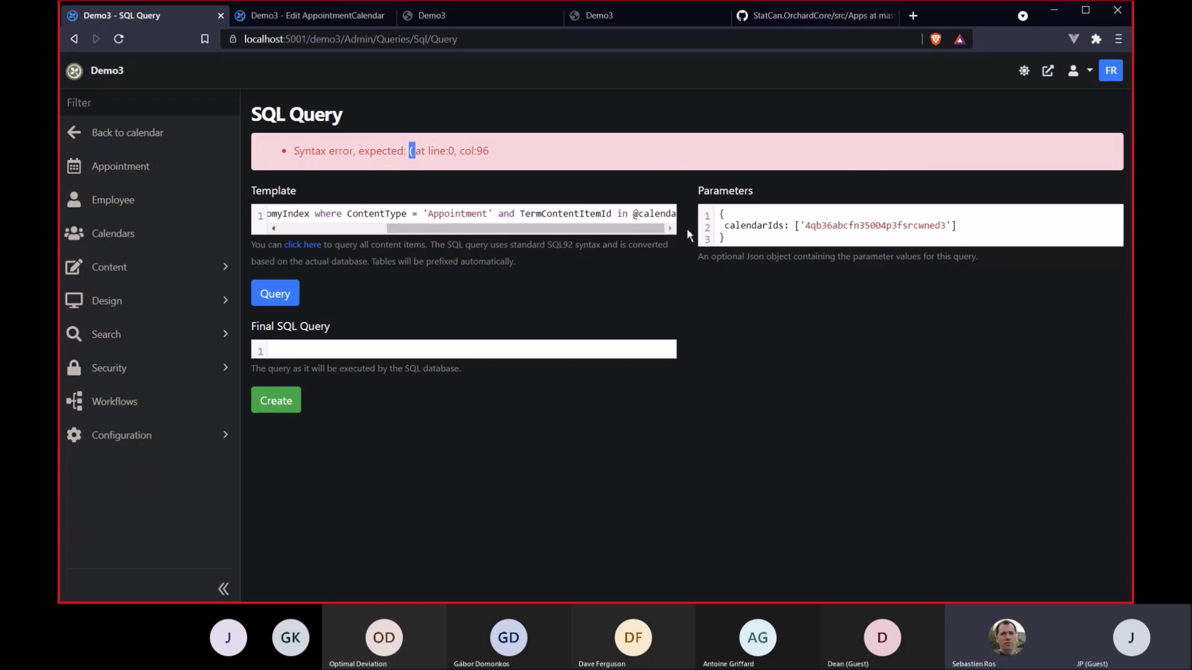
left_click(635, 216)
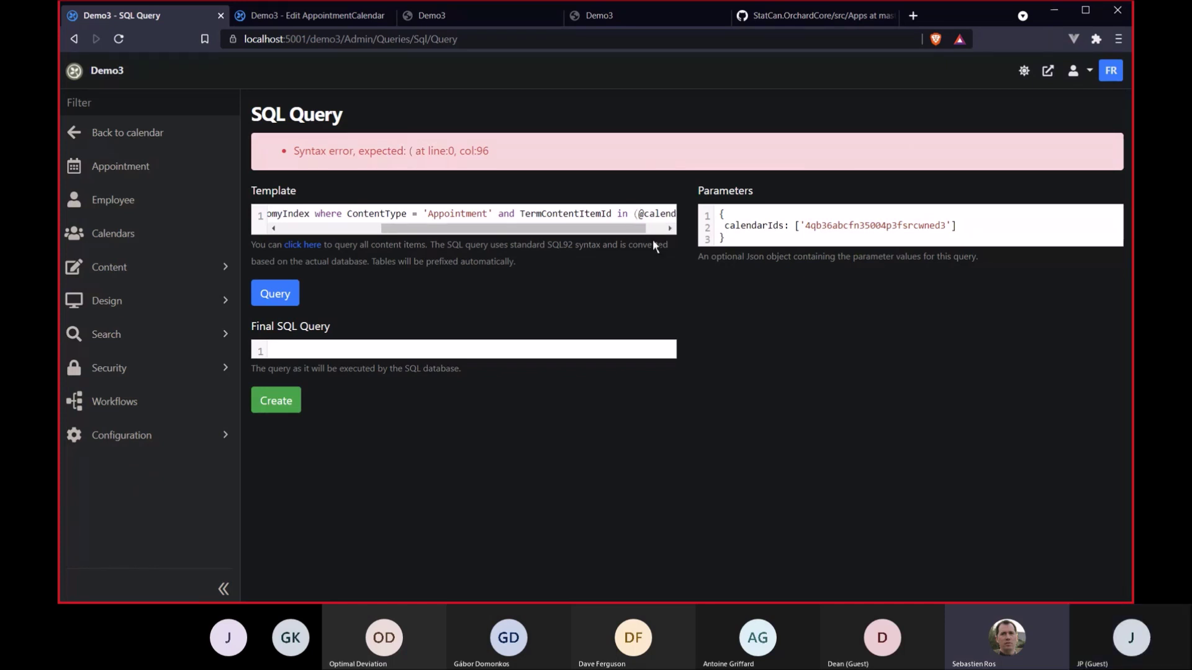
type("(")
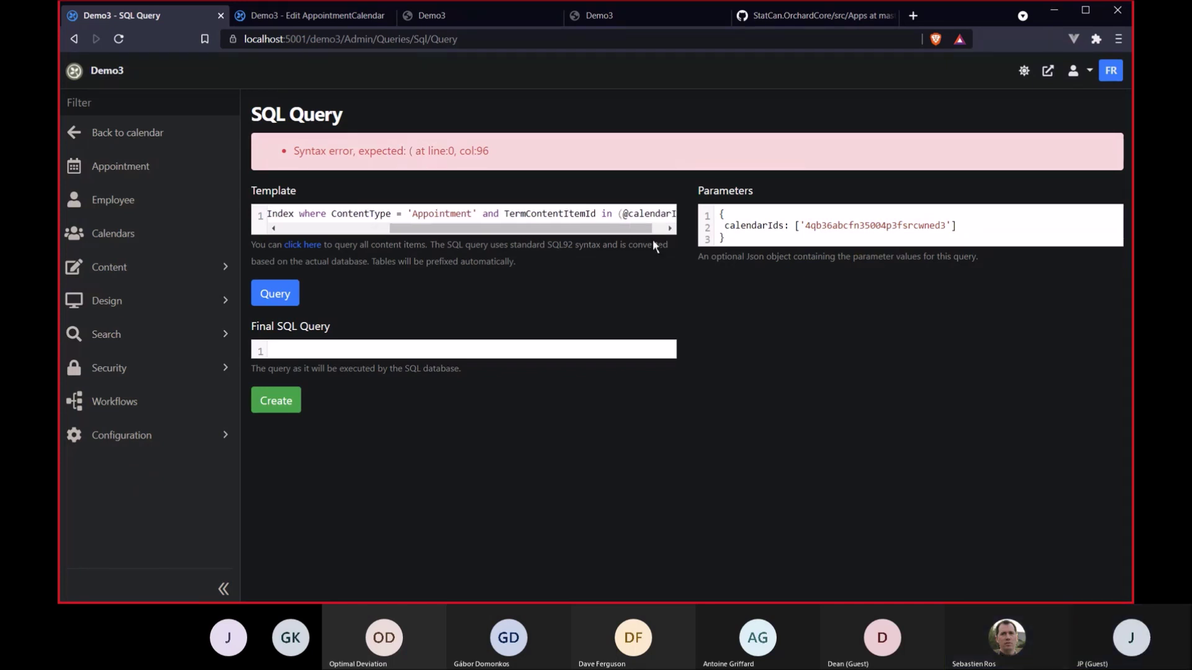
left_click(275, 294)
left_click_drag(545, 151, 1071, 160)
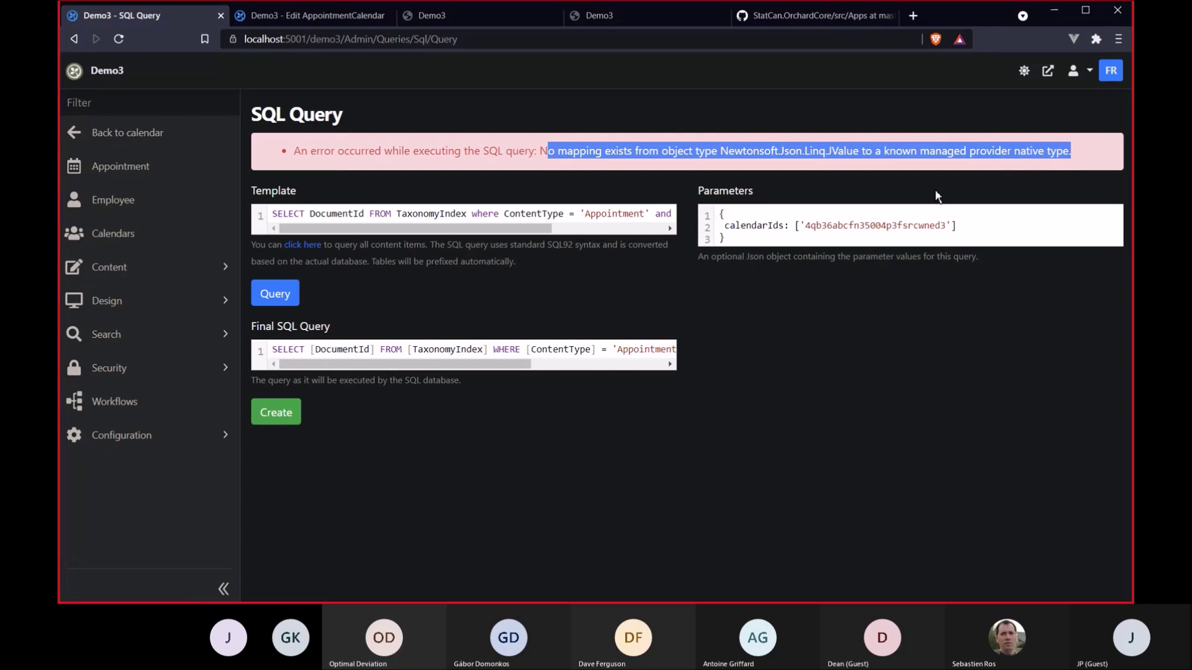
left_click_drag(508, 363, 671, 362)
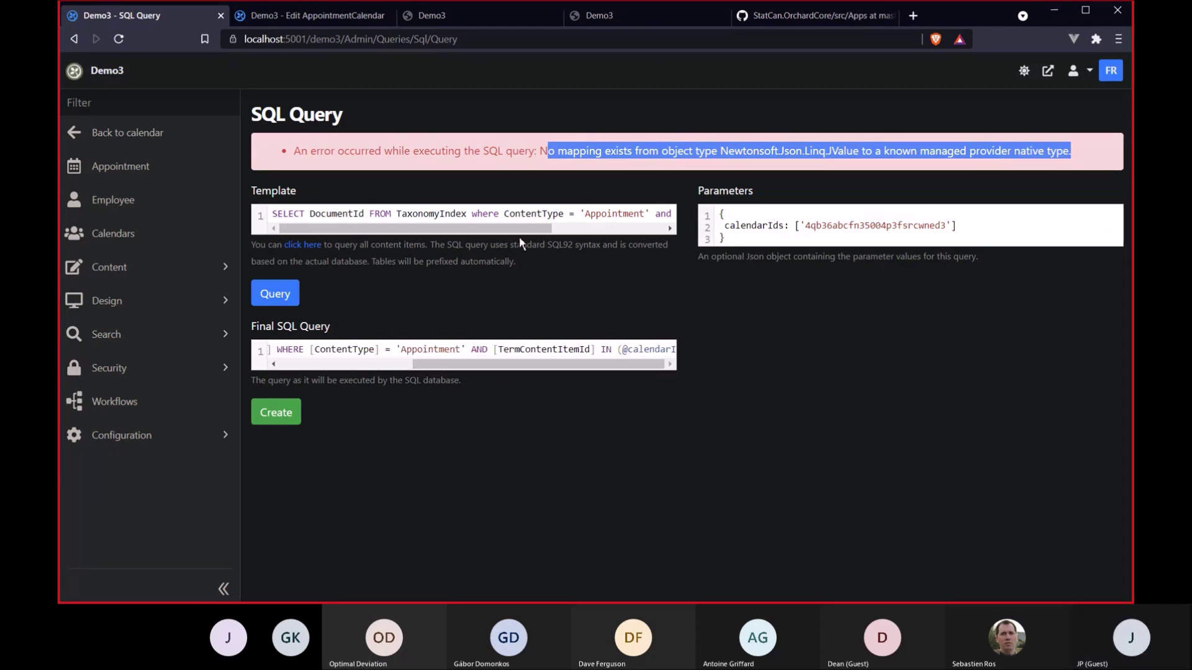
left_click_drag(437, 229, 665, 233)
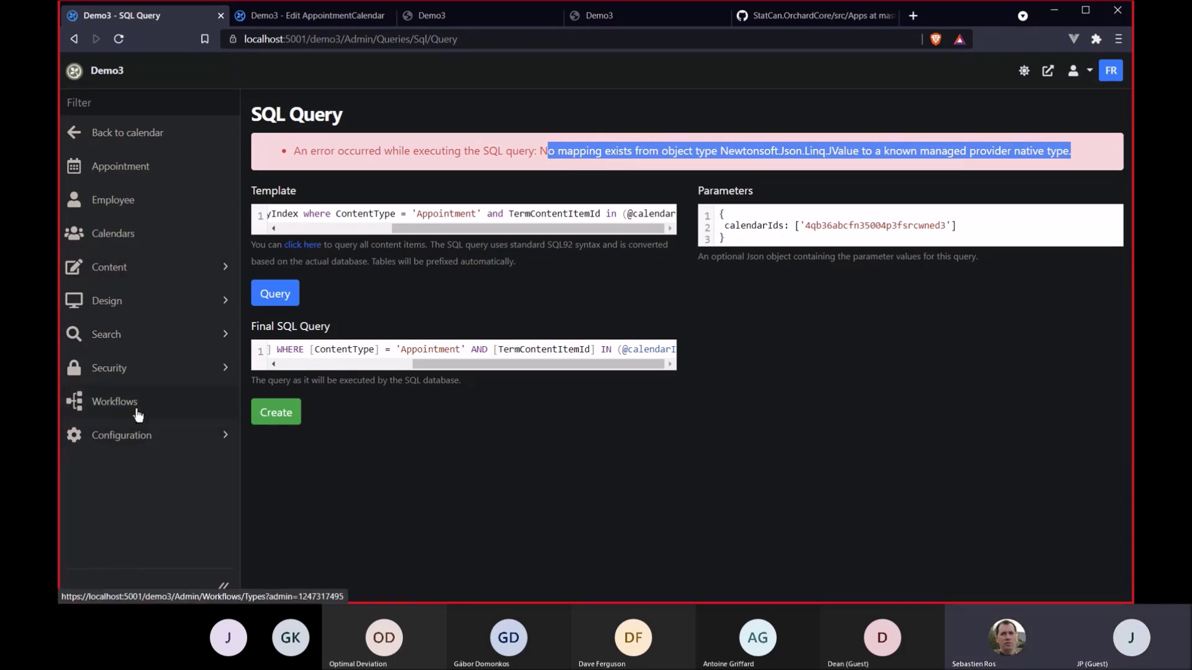
left_click(121, 336)
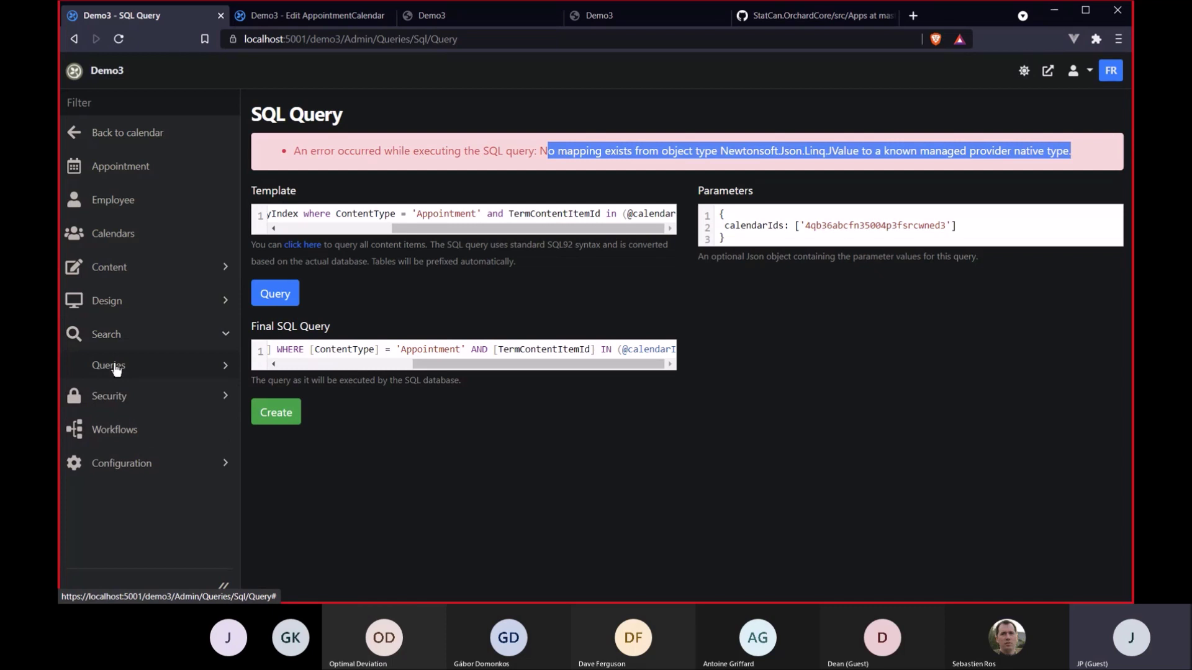
Revisit All queries, highlight DataExport, and open Manage Workflows listing three workflows
left_click(117, 368)
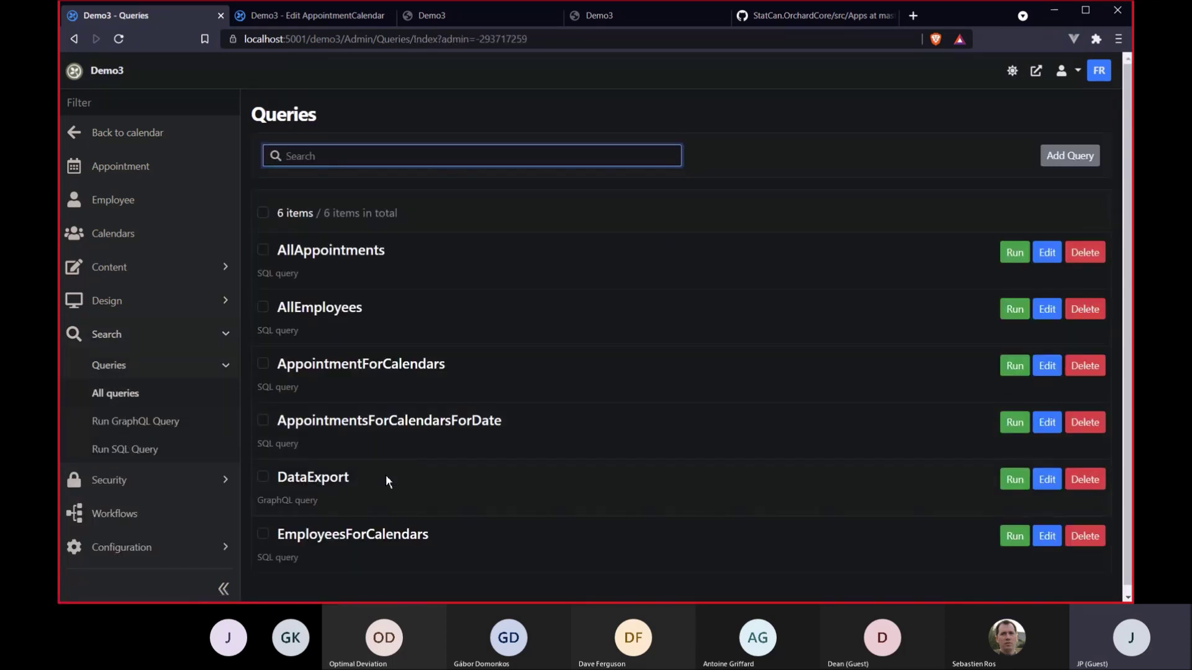
double_click(282, 472)
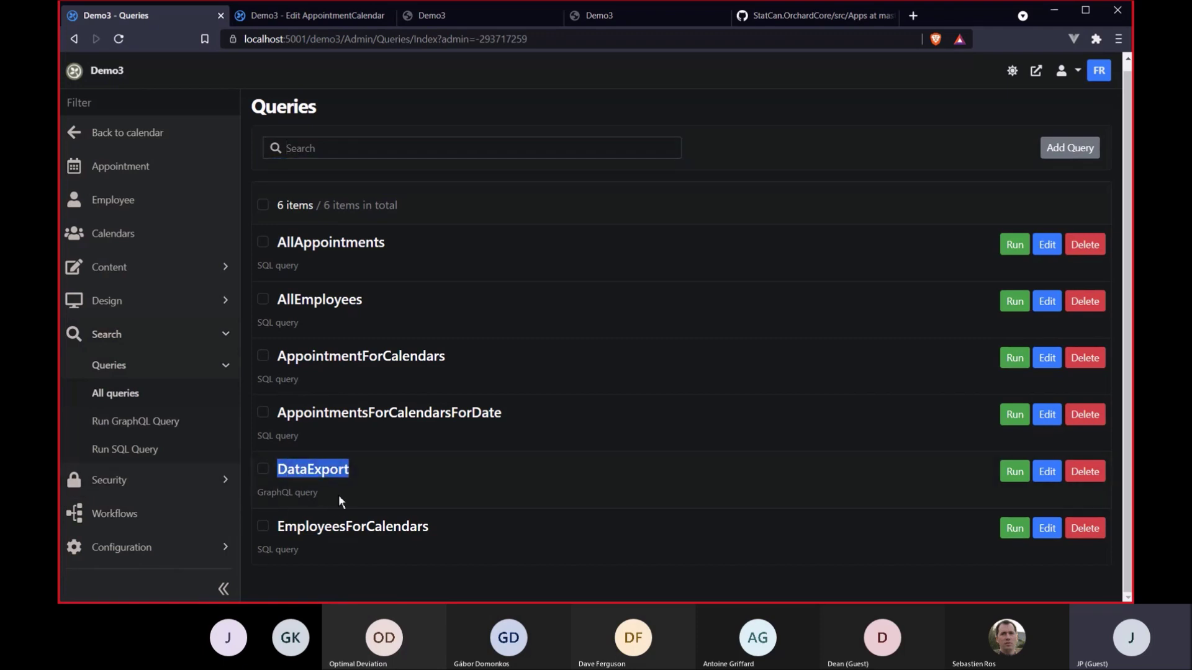
left_click(115, 514)
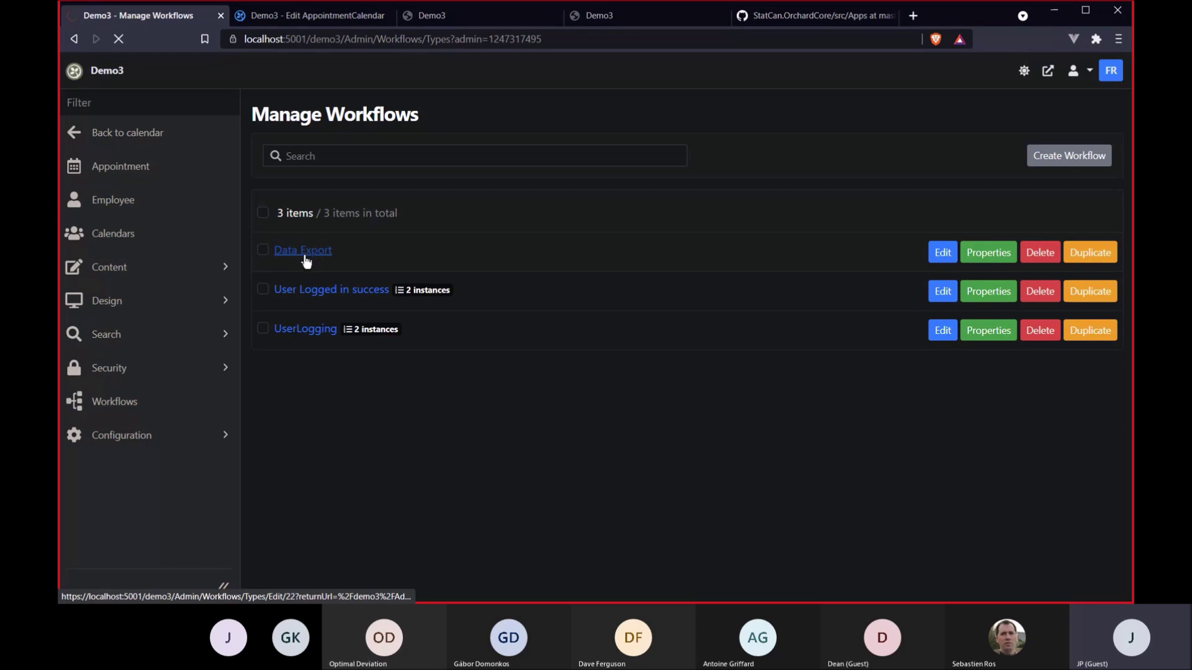
Edit the Data Export workflow's 'Return all appointments' step, switching its content type to application/json
left_click(318, 265)
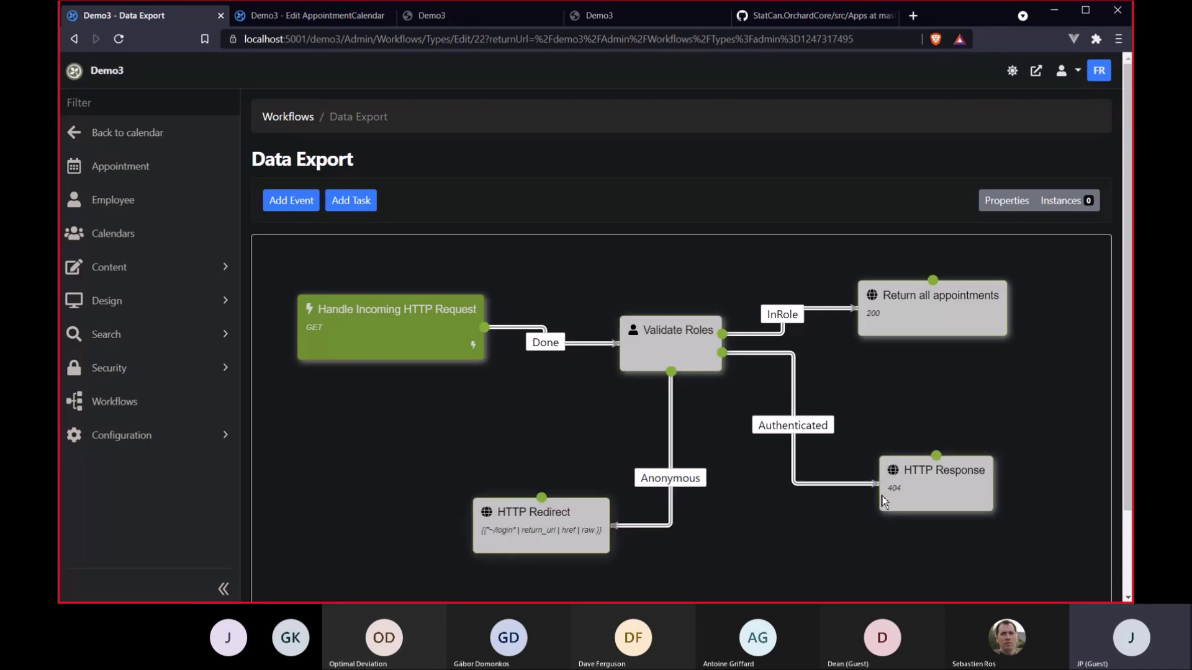
left_click(905, 315)
left_click(933, 362)
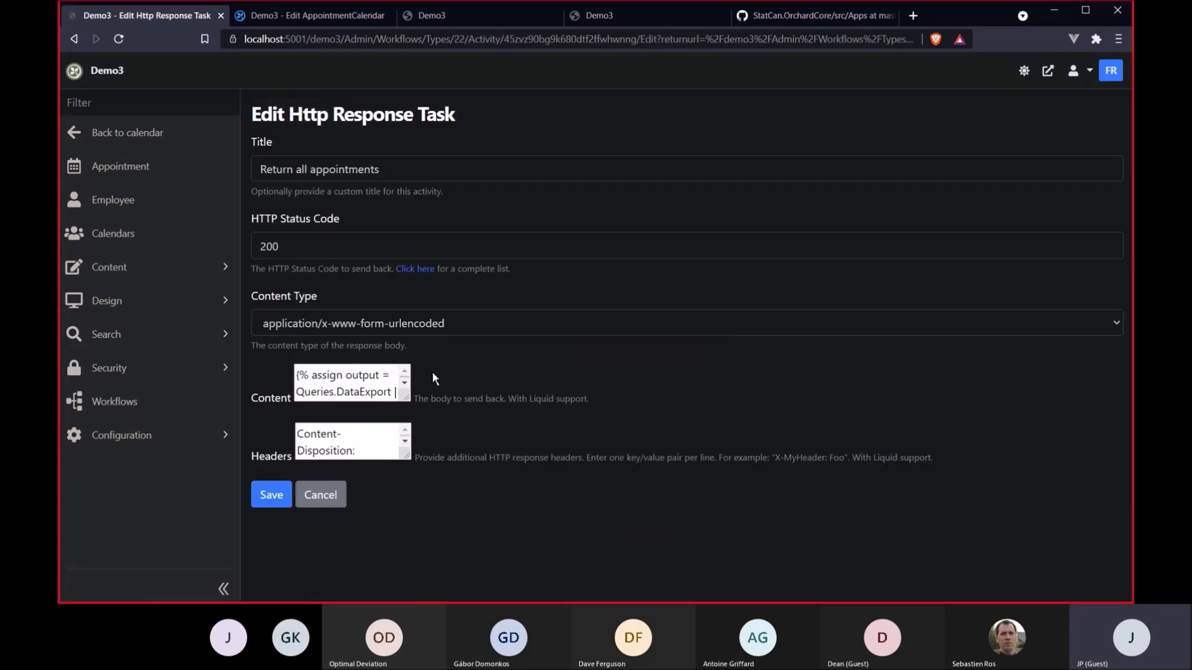
key("ctrl+a")
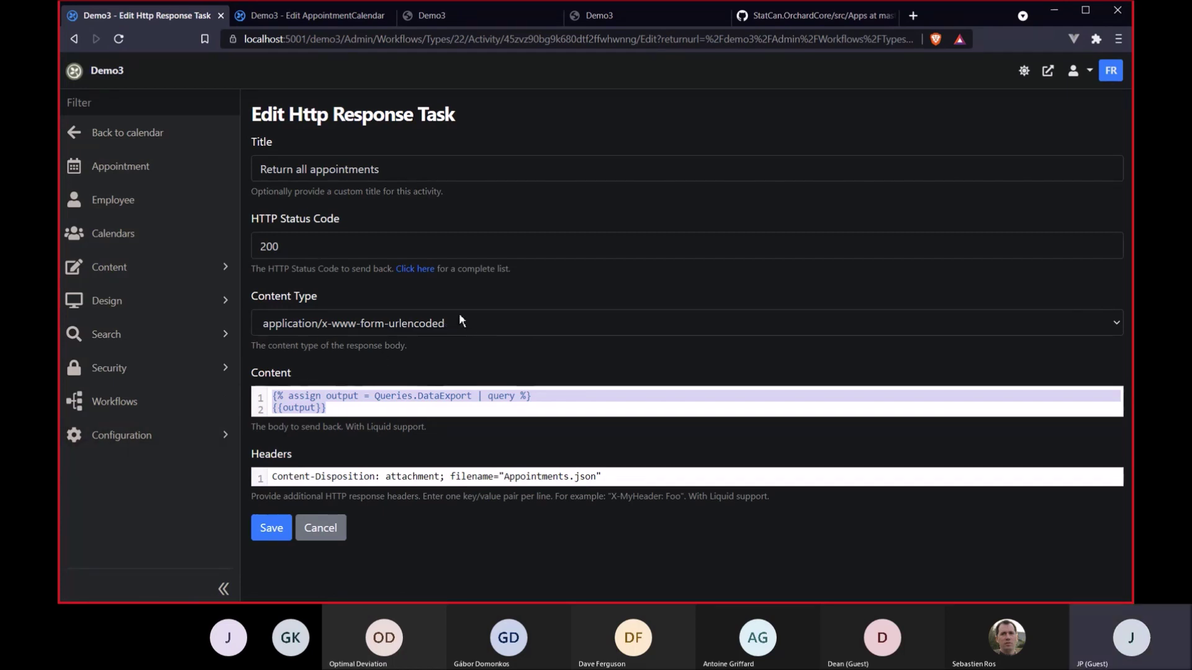
left_click(485, 323)
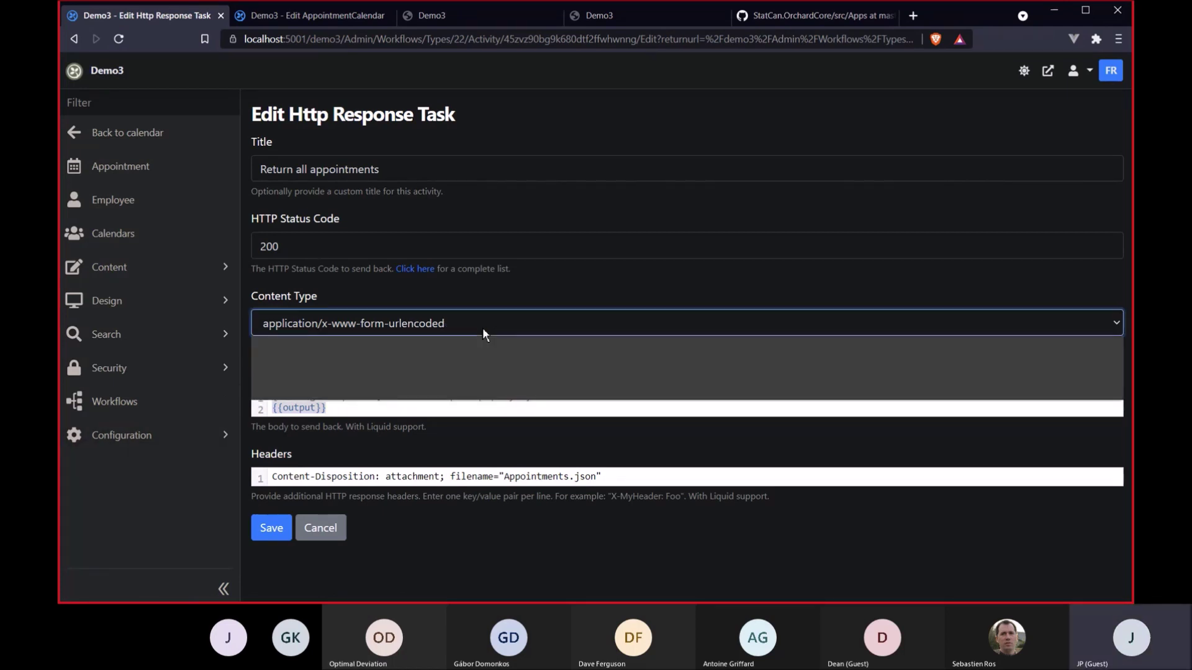
left_click(368, 377)
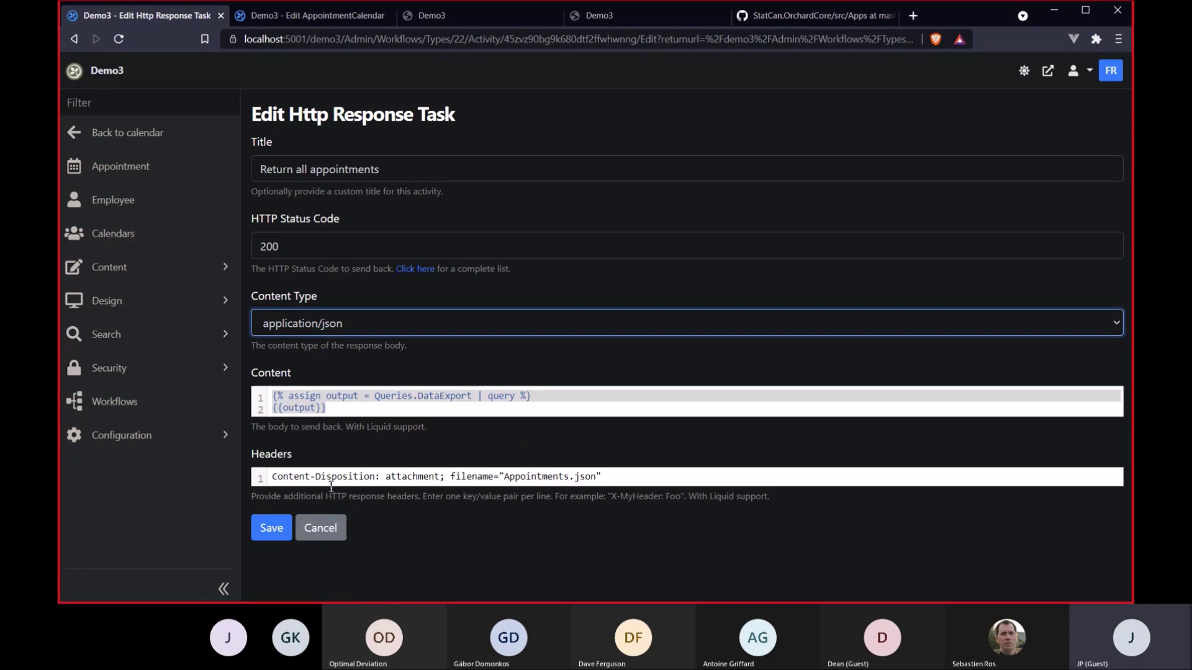
Review the Content-Disposition header, cancel the step edits, and go back to the calendar
left_click(354, 475)
left_click_drag(600, 477, 273, 477)
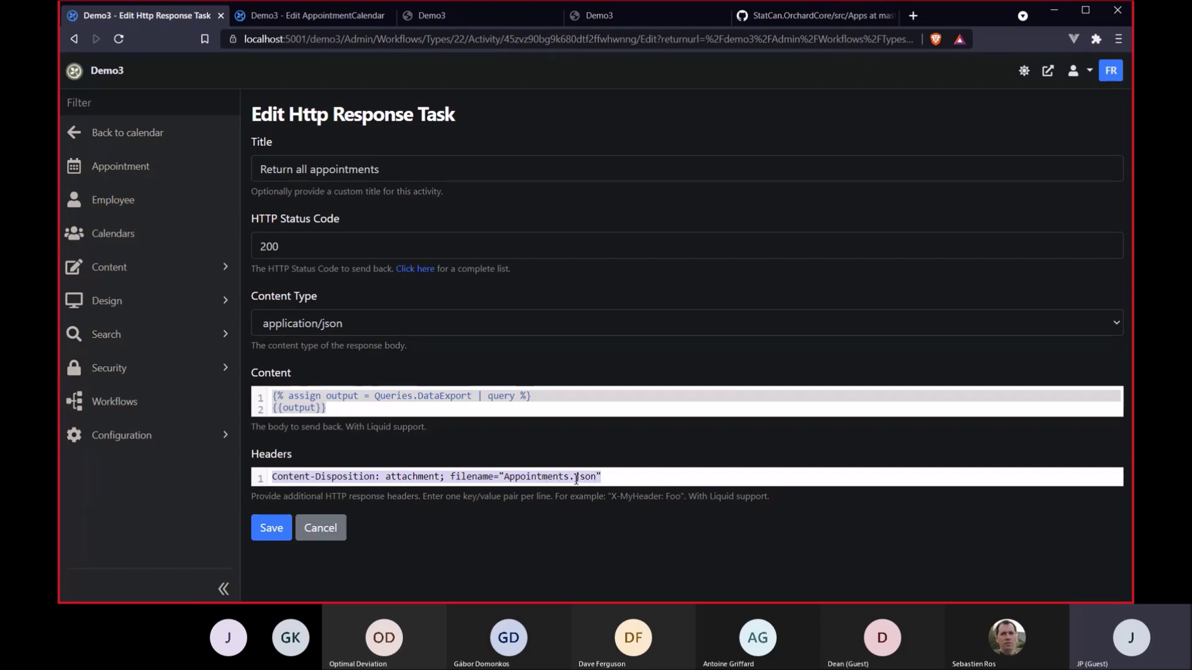
left_click(321, 528)
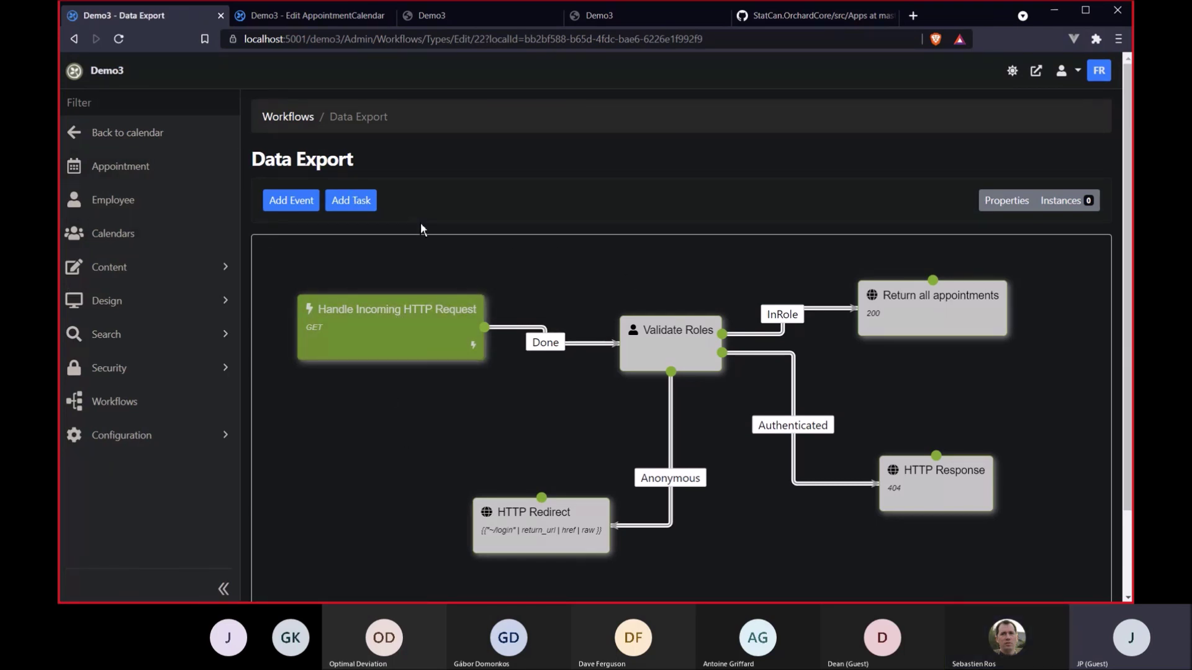
left_click(154, 139)
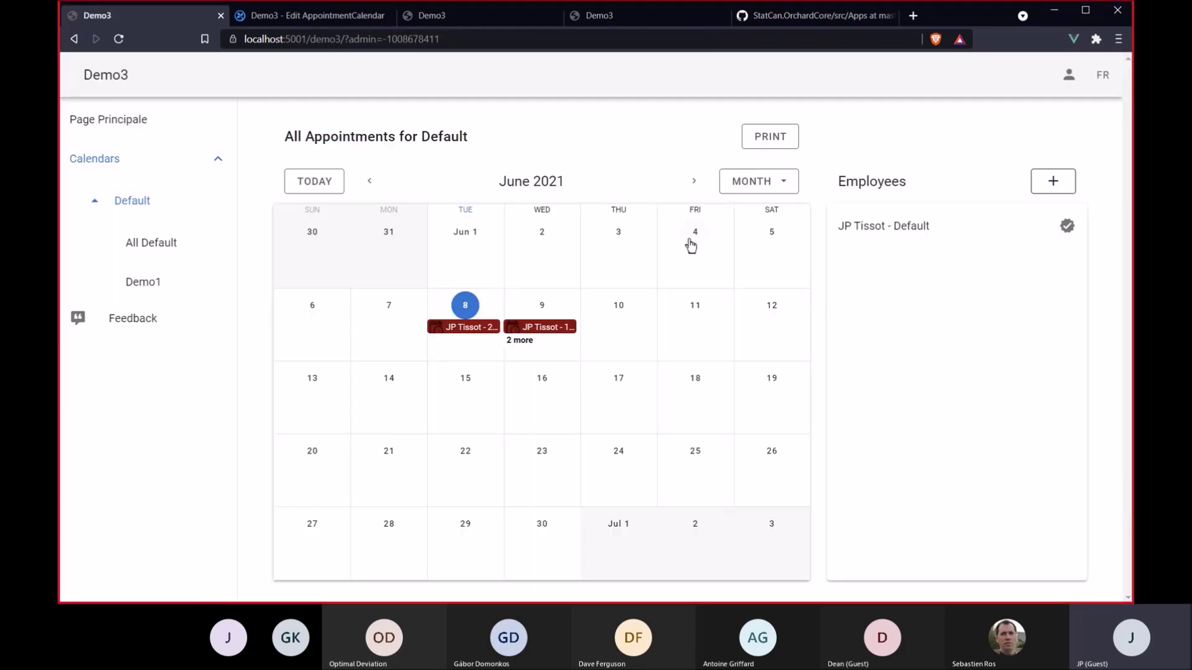